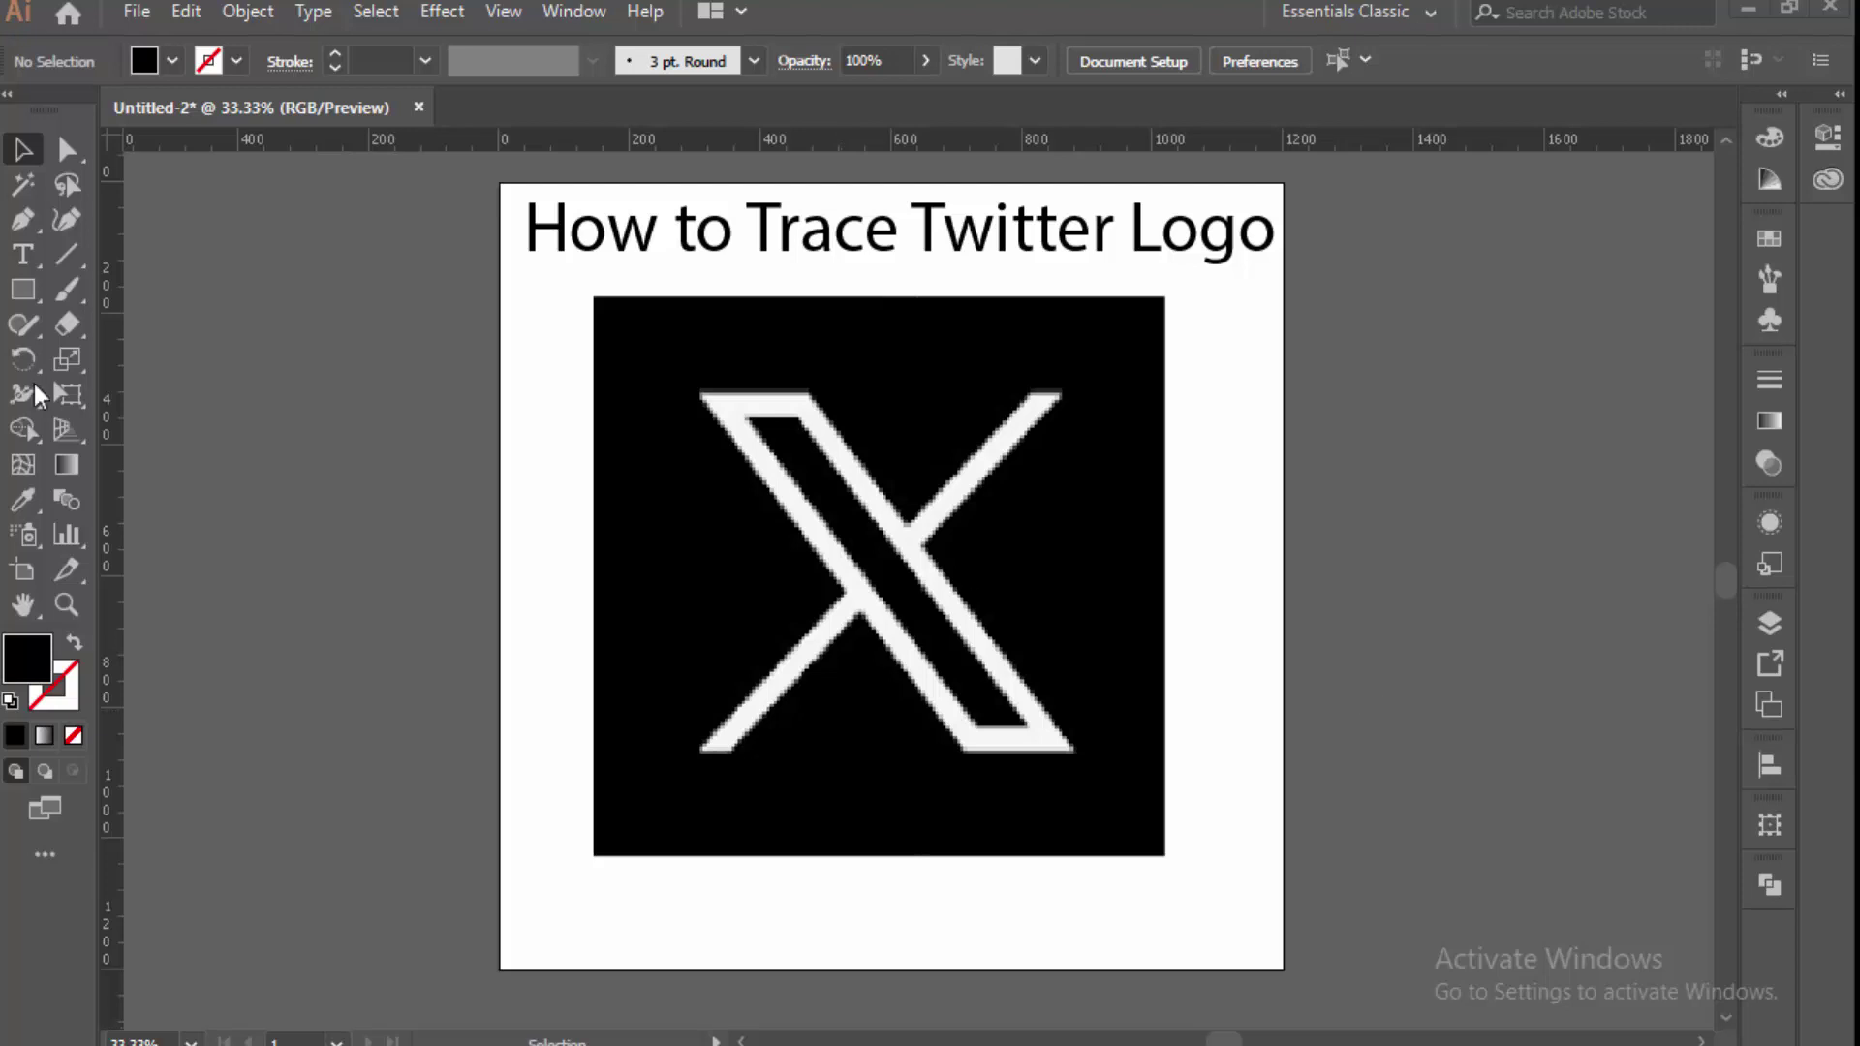
Draw a tall rectangle over the left edge of the X reference image.
left_click(23, 288)
left_click(166, 287)
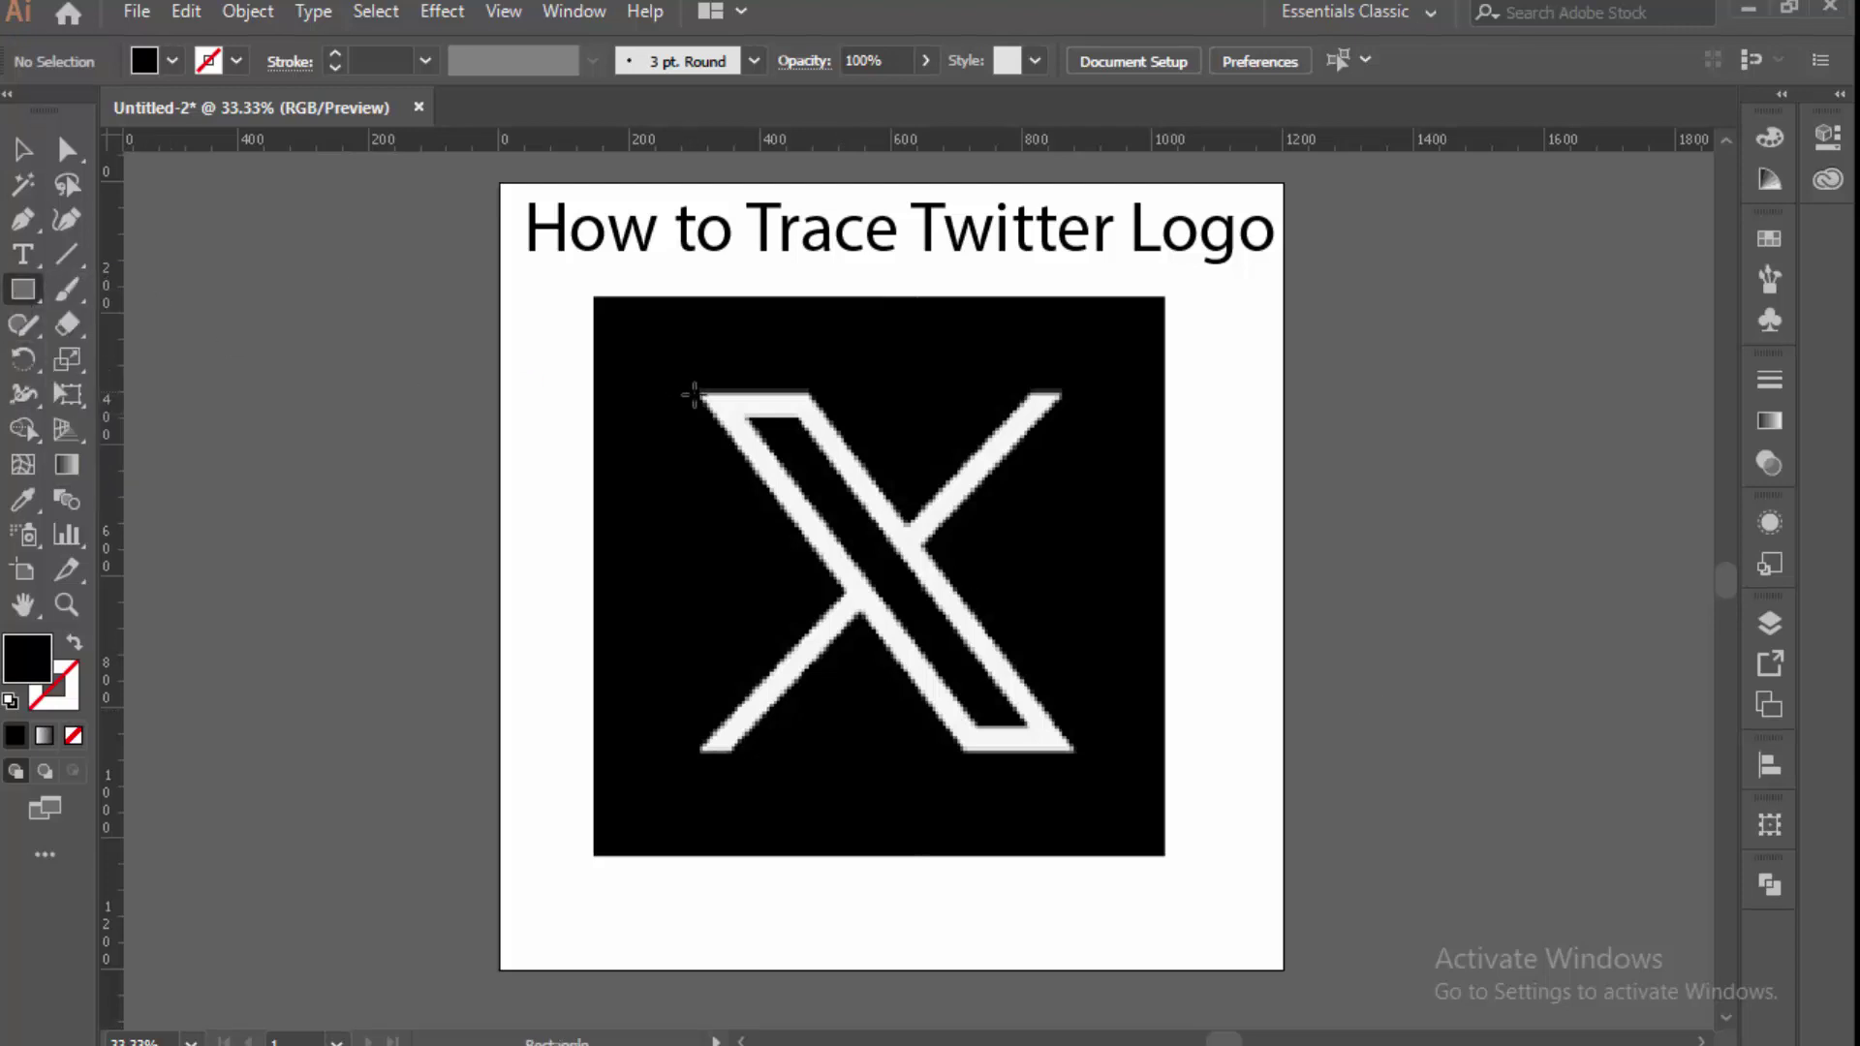
left_click_drag(698, 394, 817, 557)
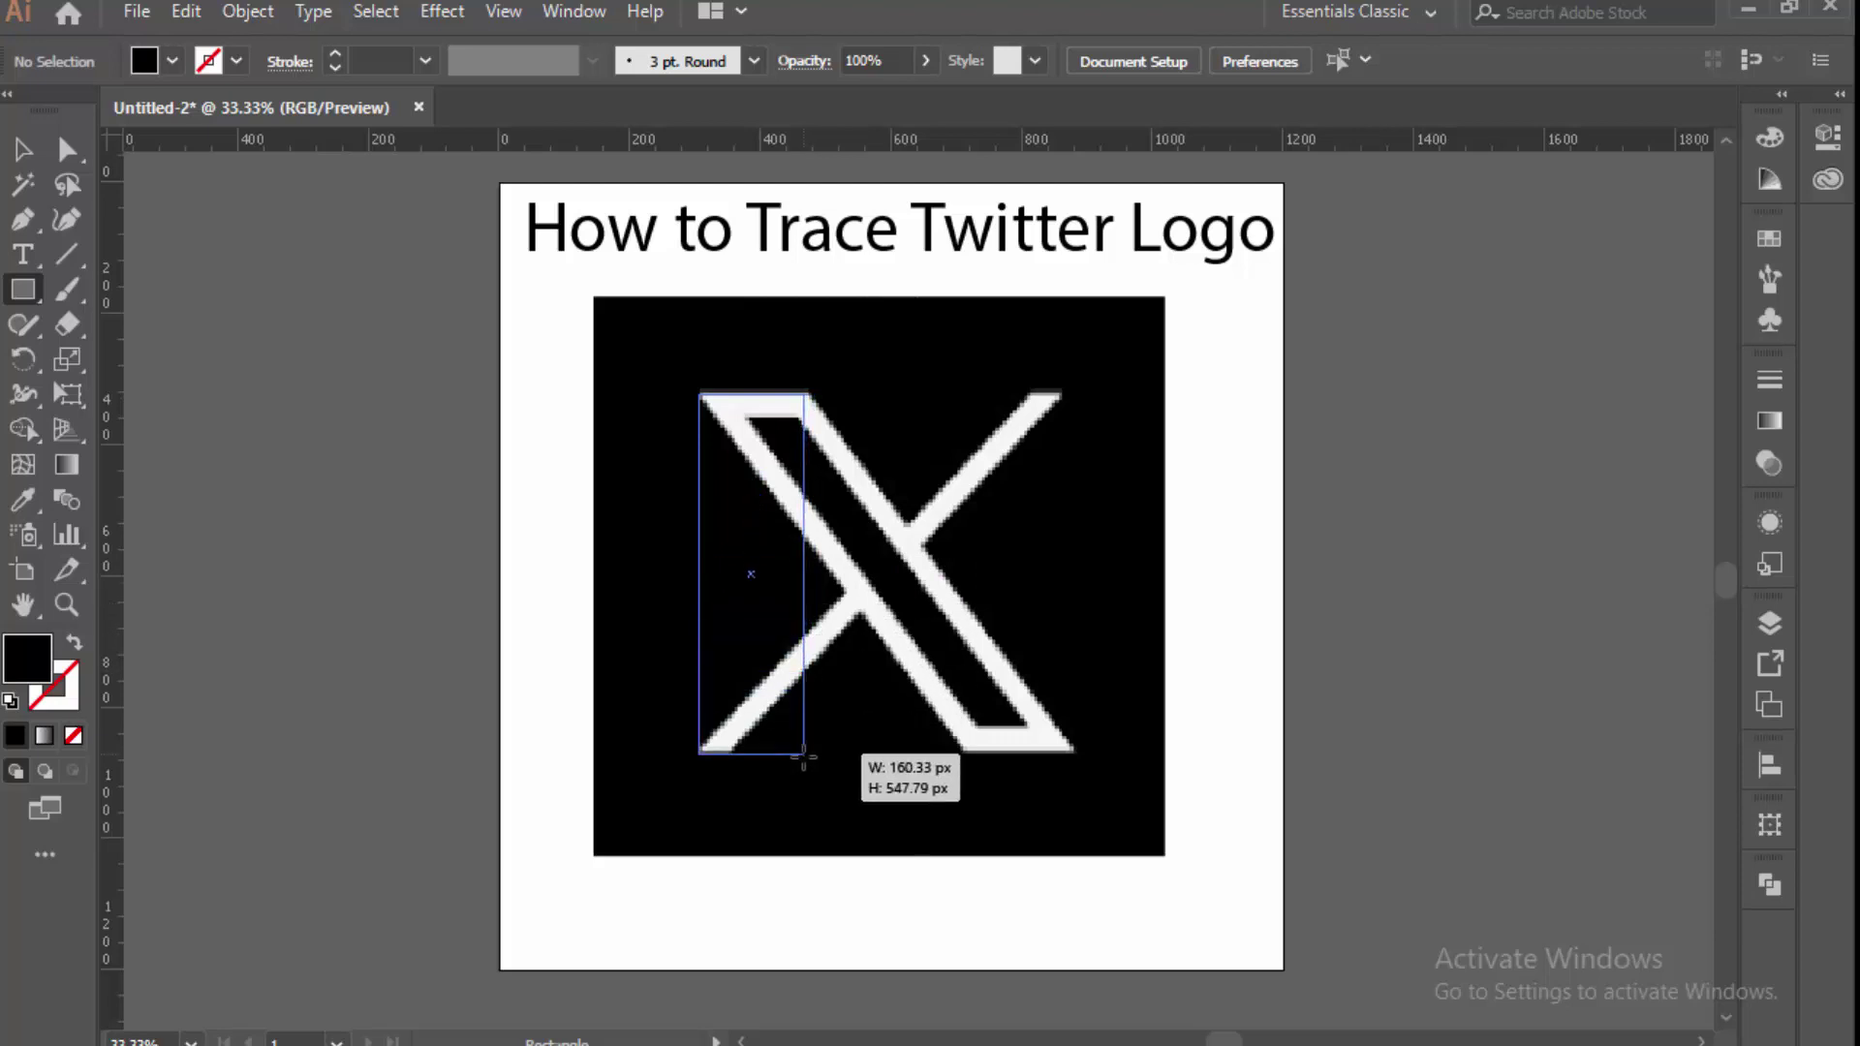
left_click_drag(816, 557, 797, 752)
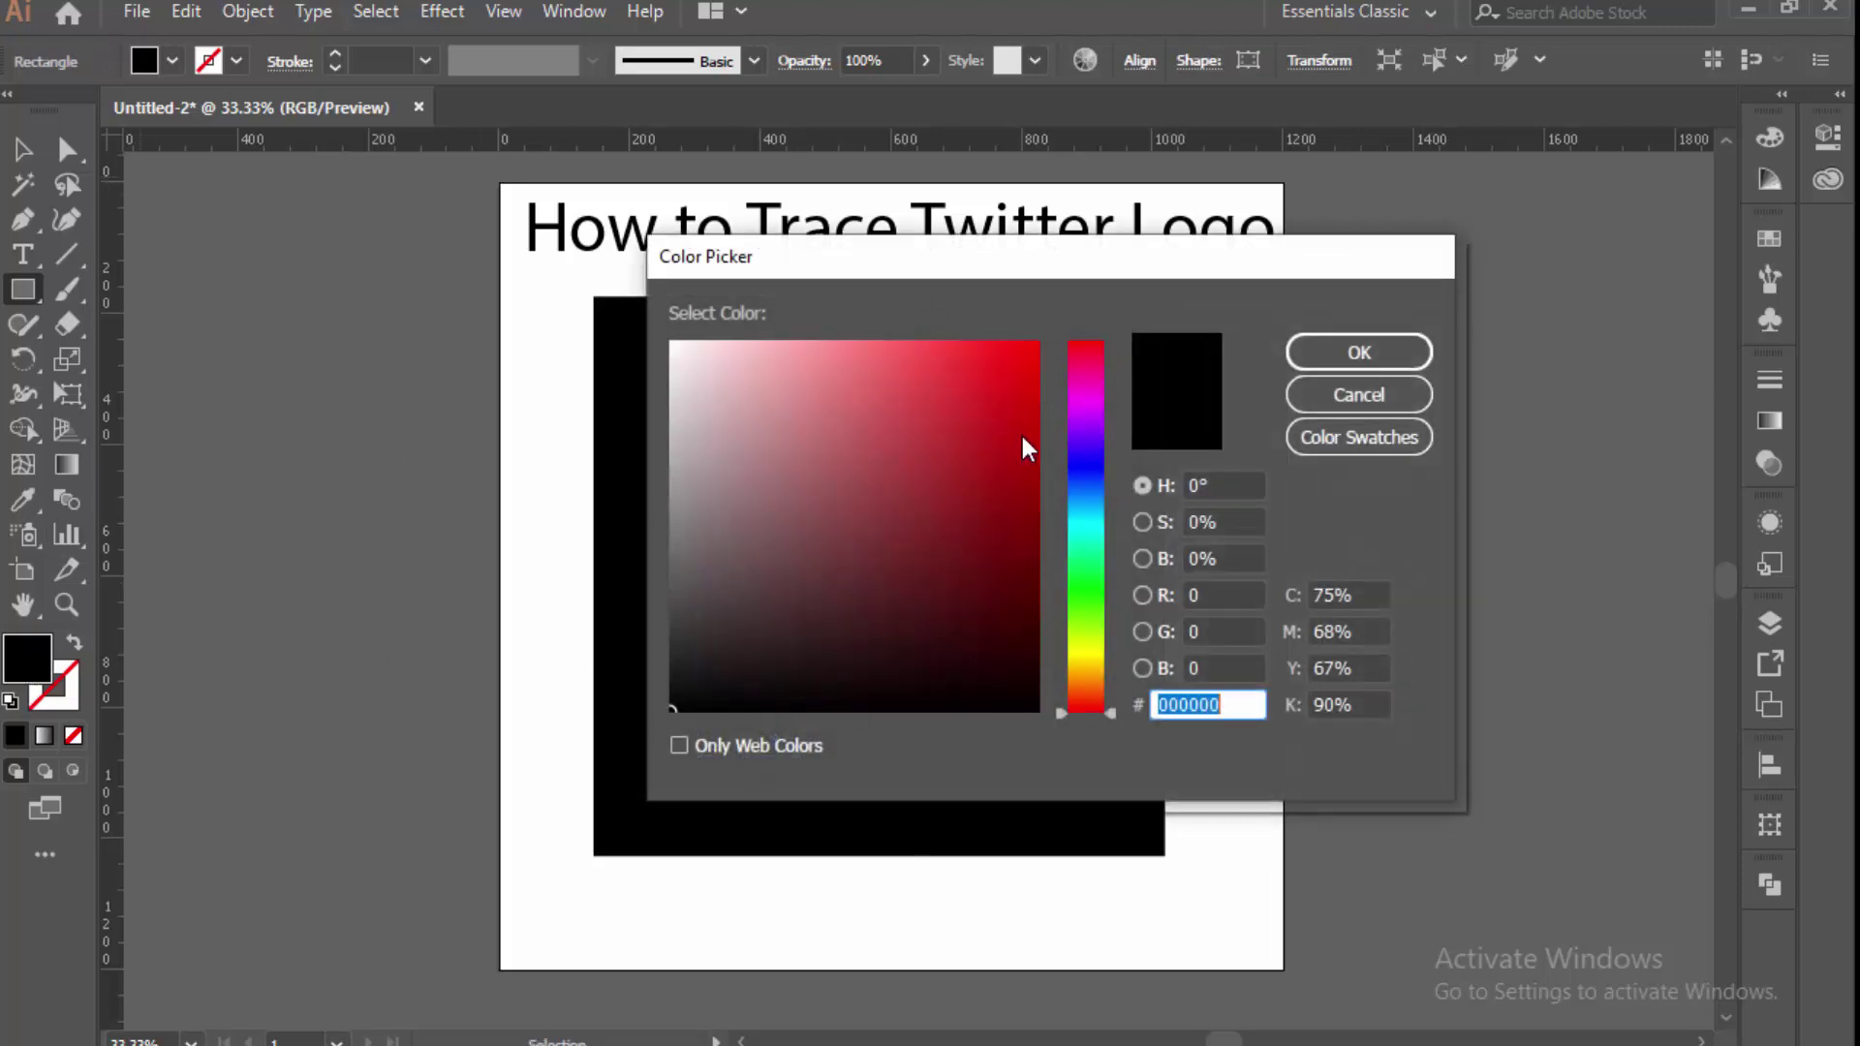
Give the rectangle a dc1e3c red outline with no fill.
type("dc1e3c")
left_click(1359, 354)
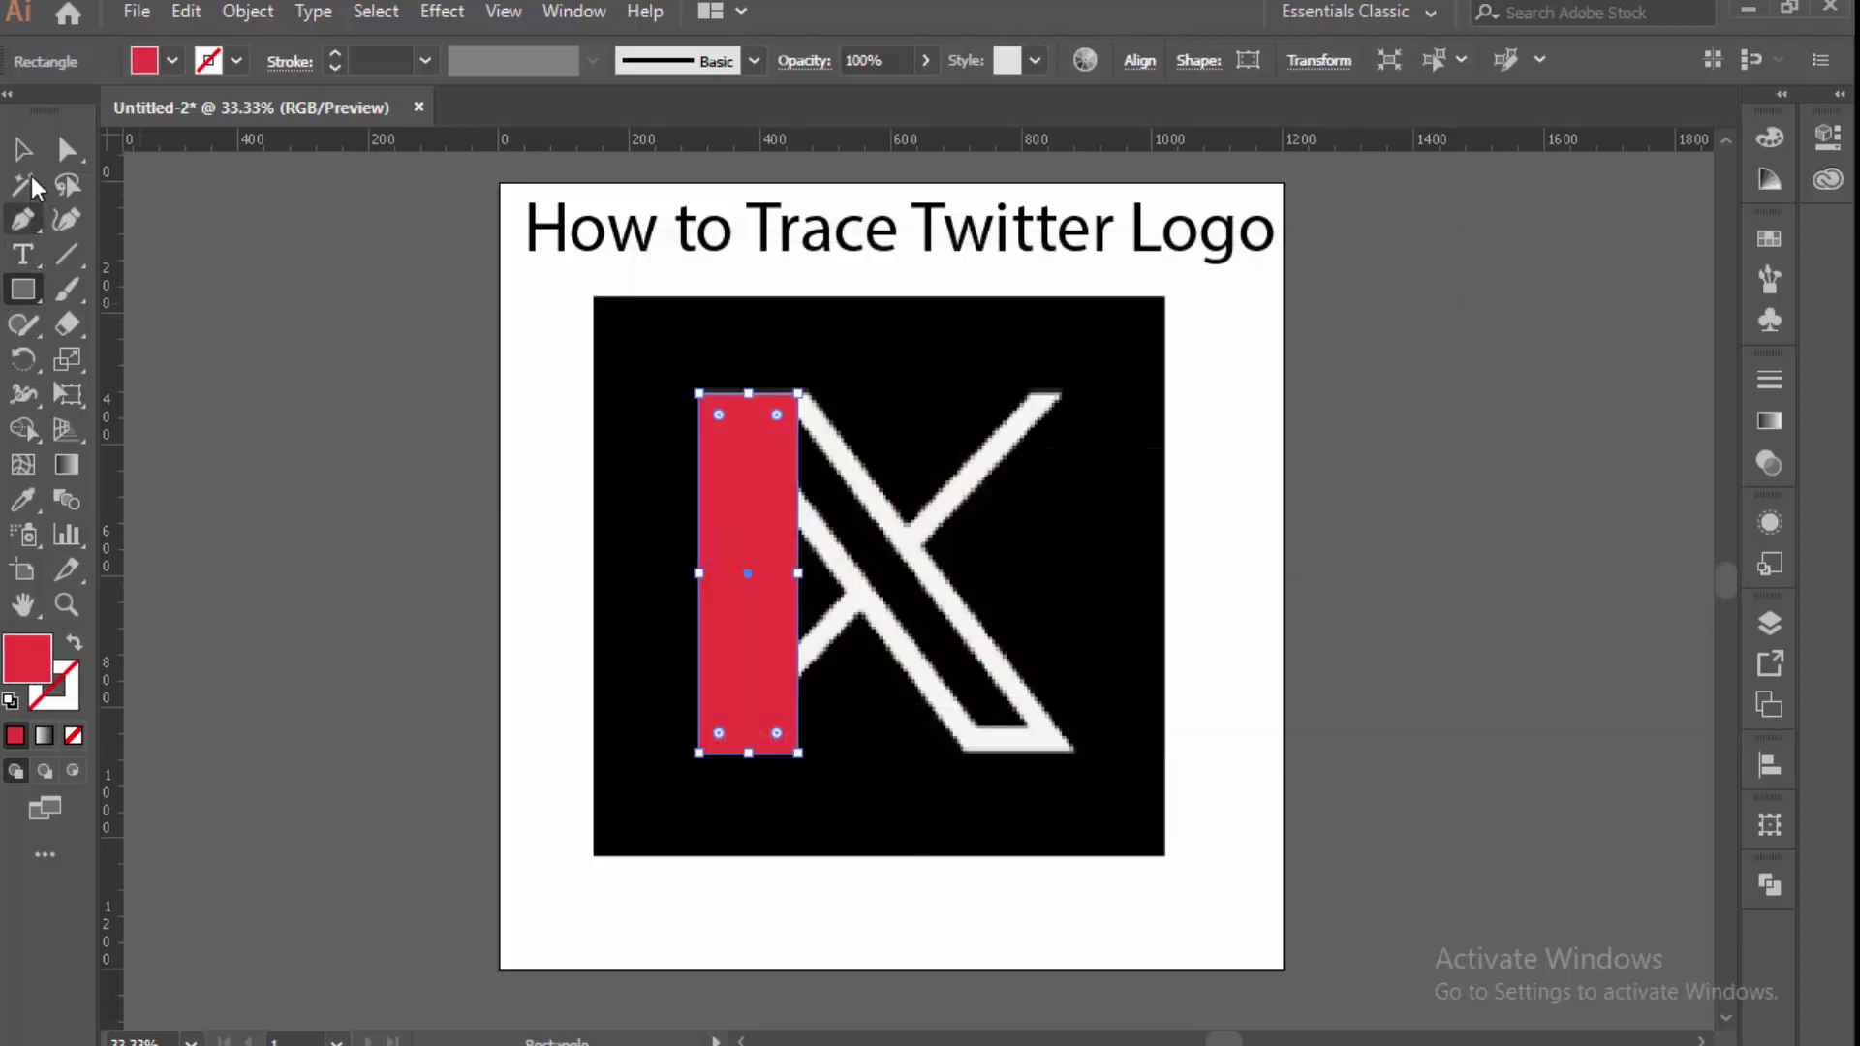
left_click(23, 148)
left_click(74, 642)
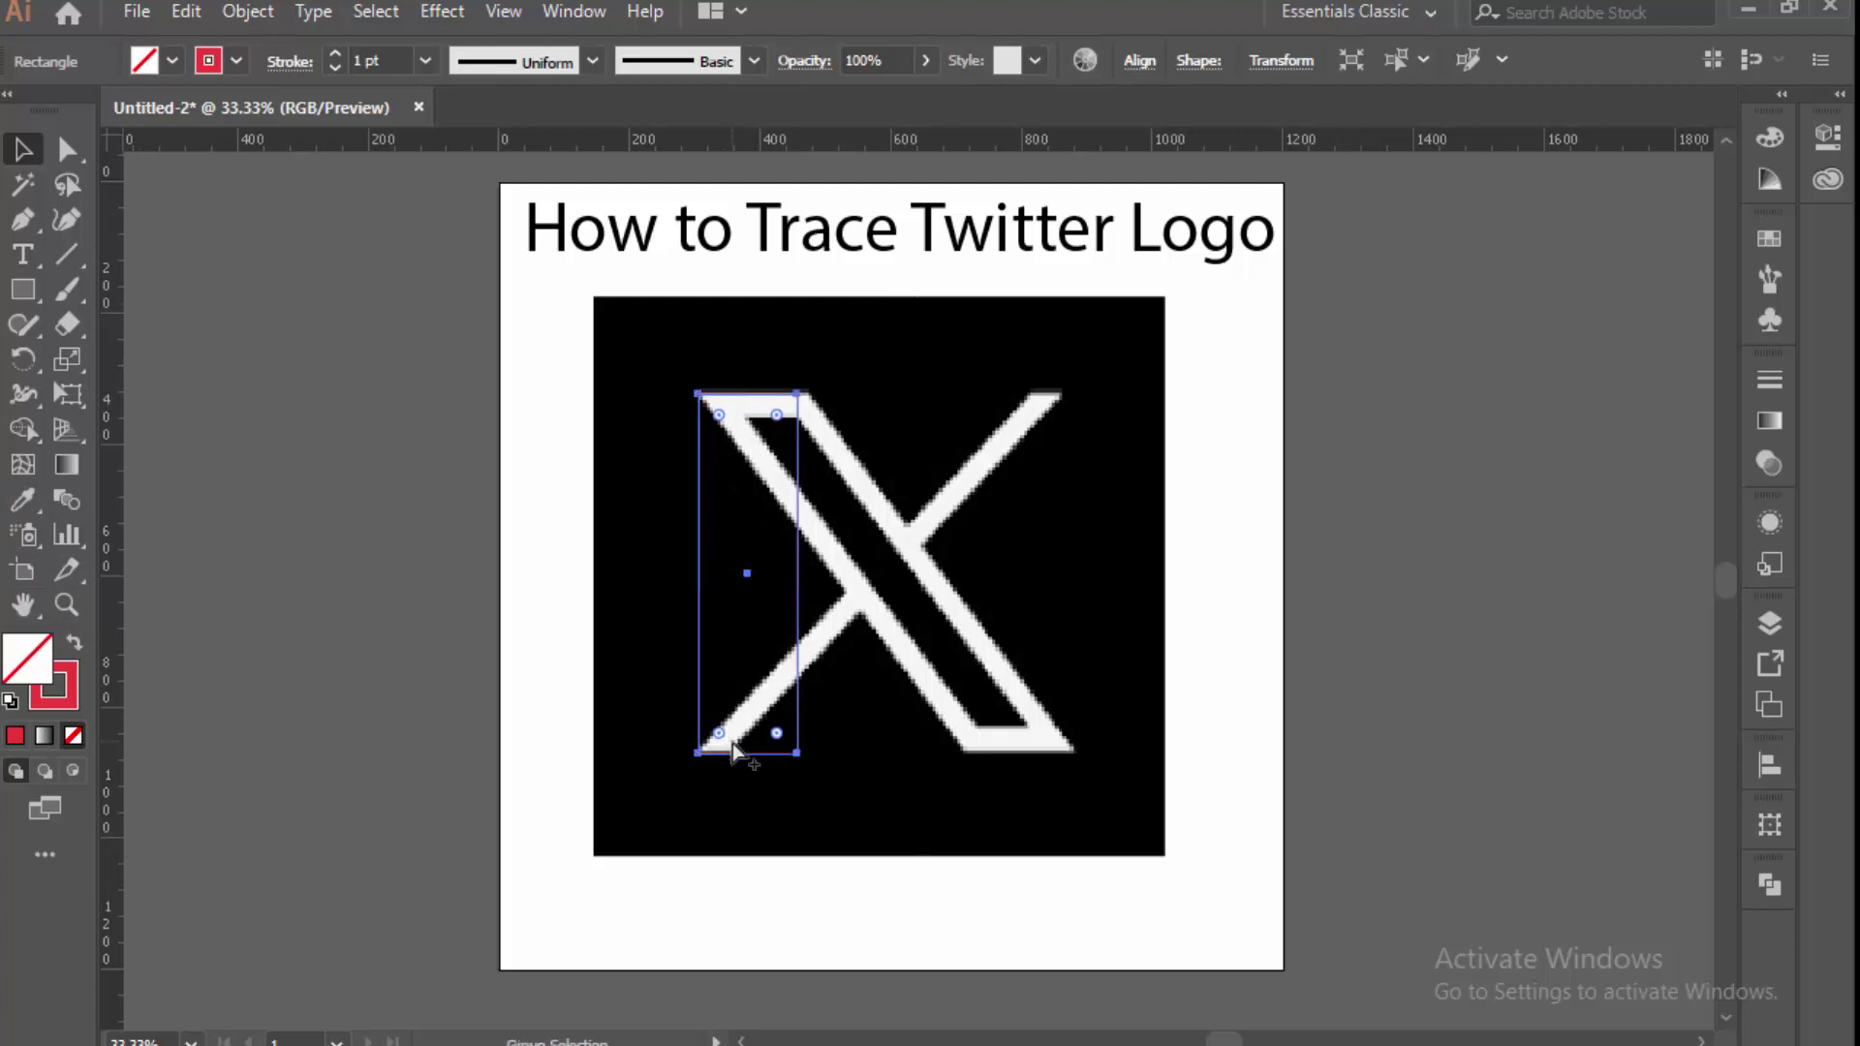
Rotate the rectangle and move it onto the X's wide diagonal stroke.
scroll(736, 745, "up", 1, "alt")
left_click_drag(841, 775, 980, 661)
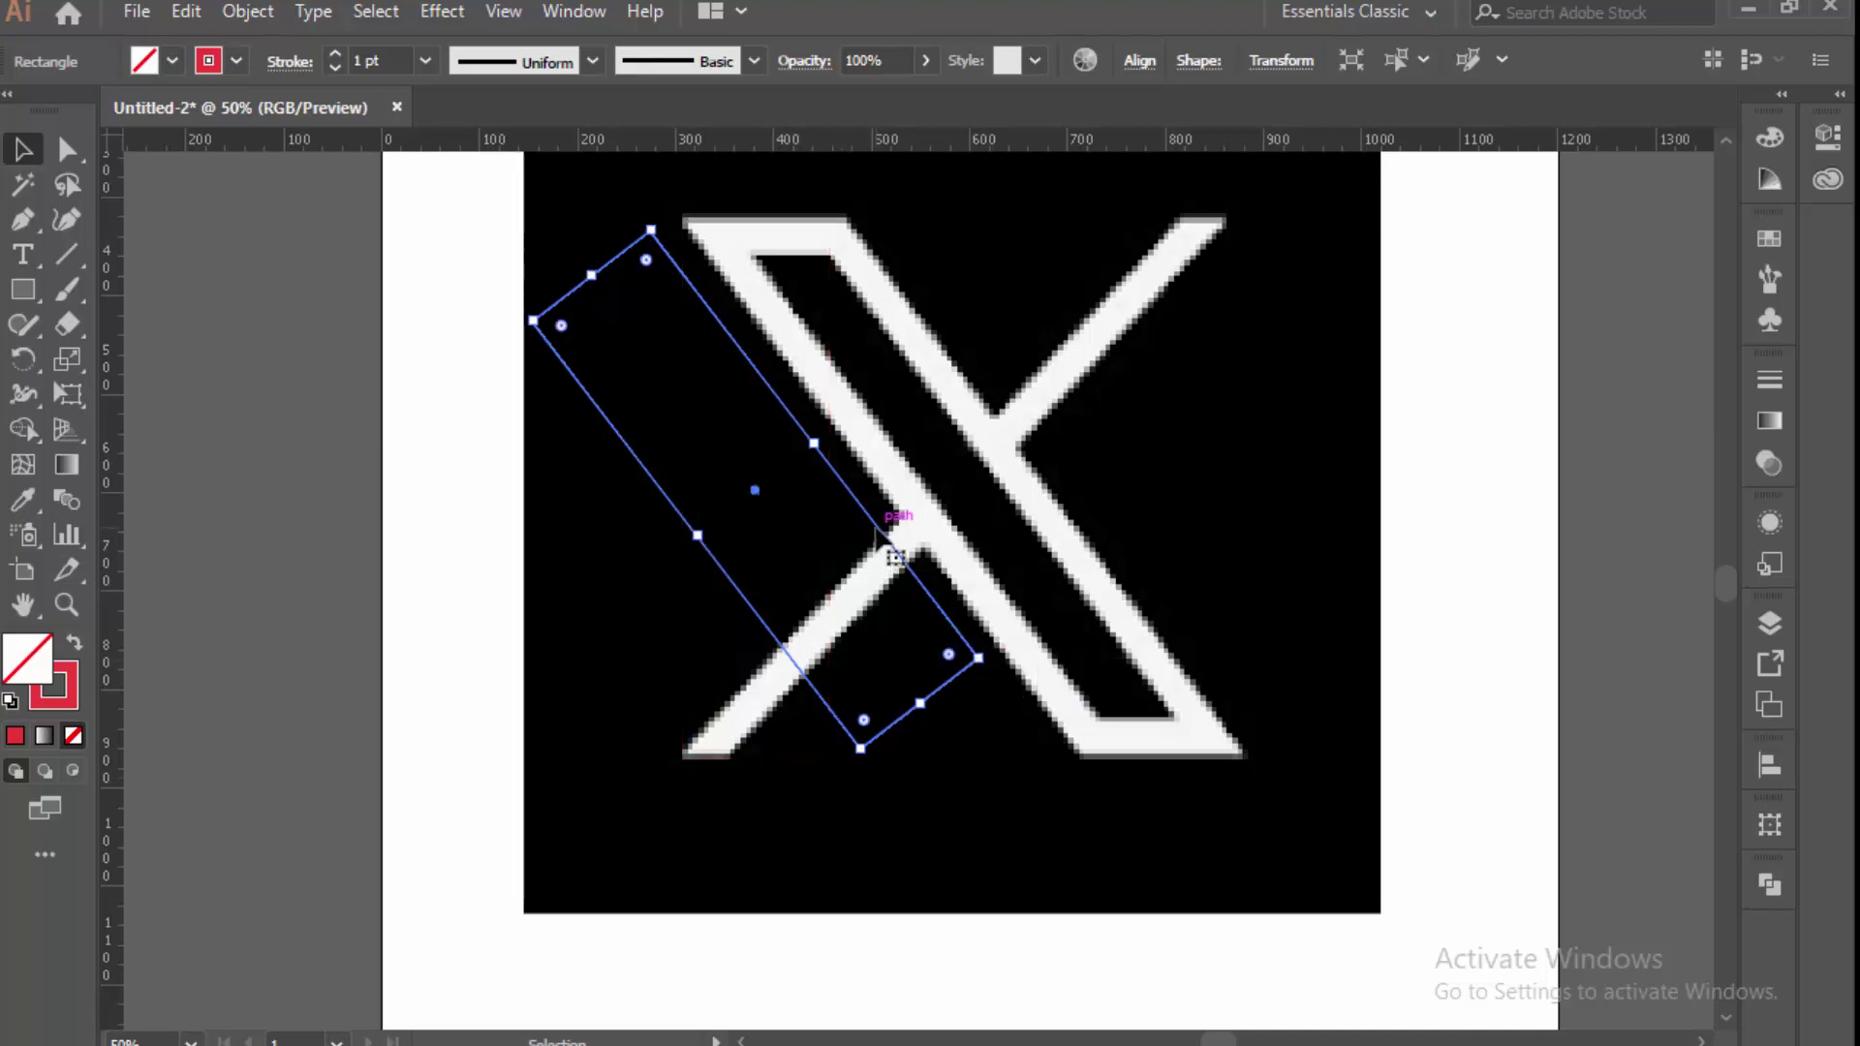
mouse_move(883, 537)
left_mouse_down()
mouse_move(1061, 510)
mouse_move(1039, 514)
left_mouse_up()
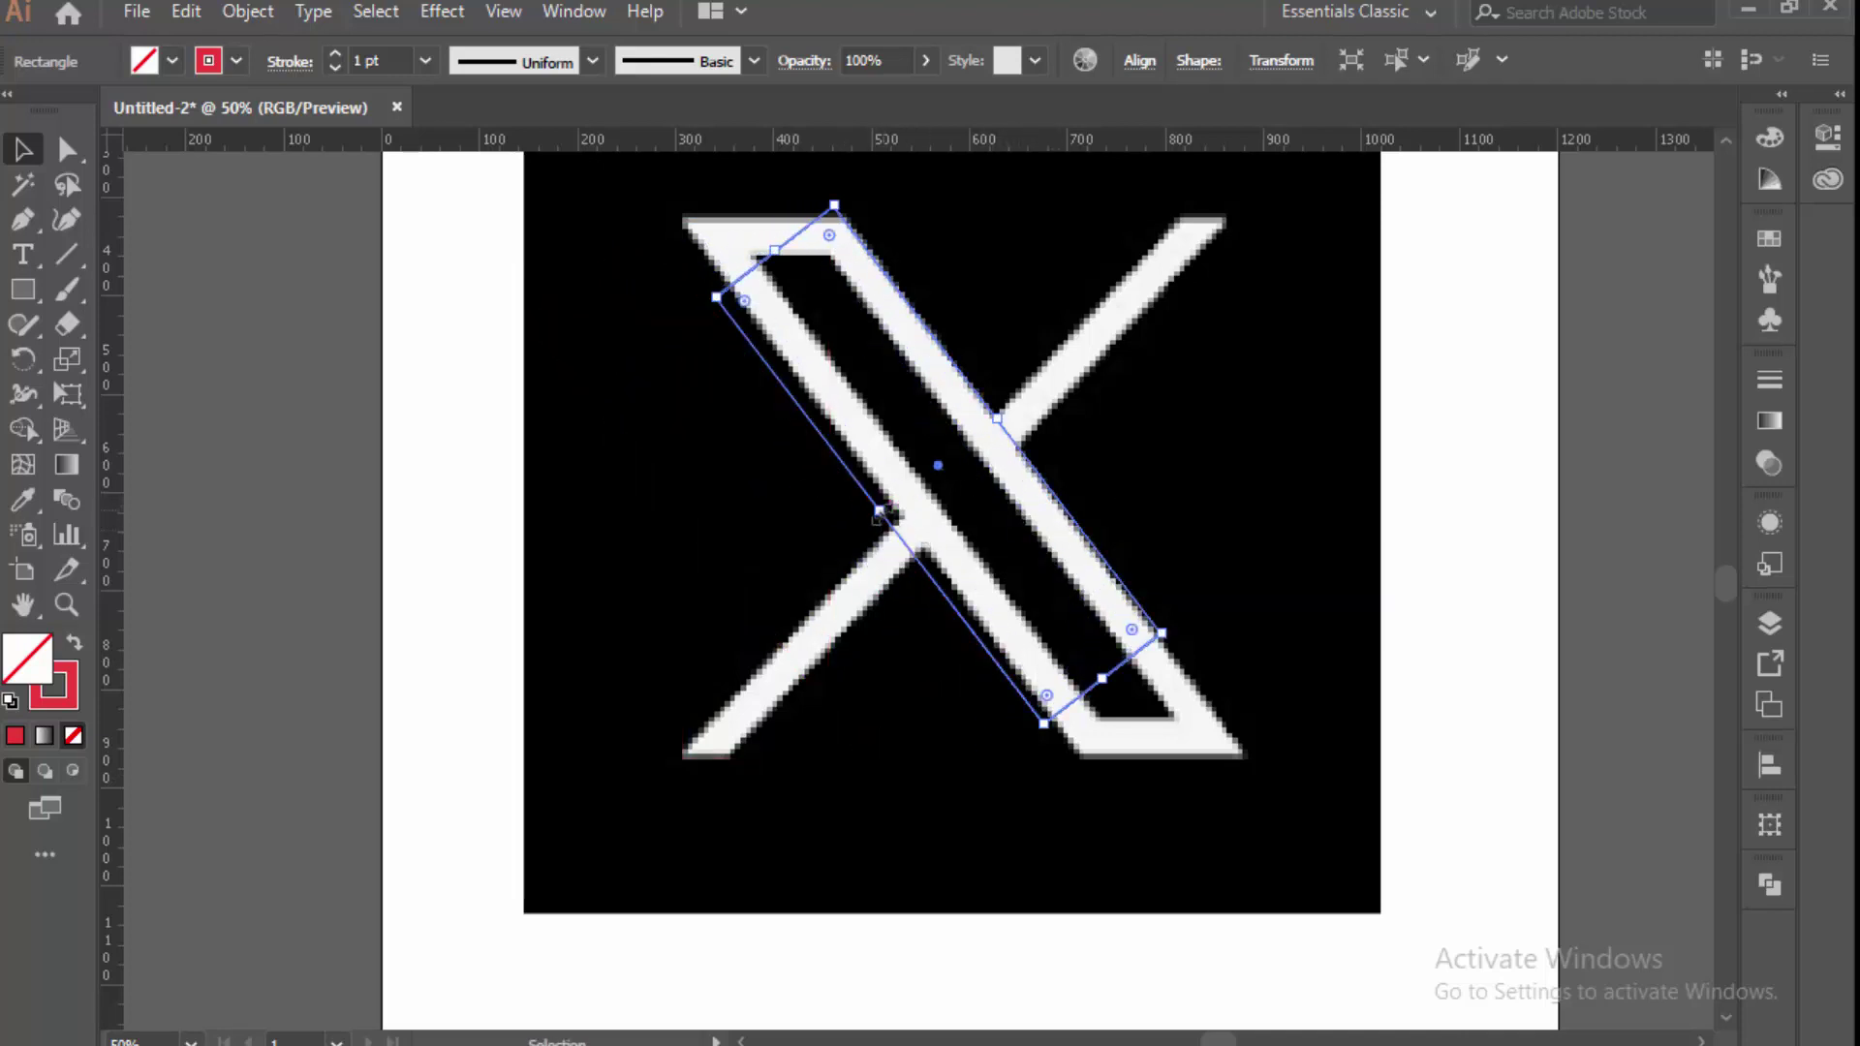
Resize and fine-tune the rectangle to fit the wide stroke from top to bottom.
left_click_drag(893, 516, 911, 494)
scroll(792, 308, "up", 2)
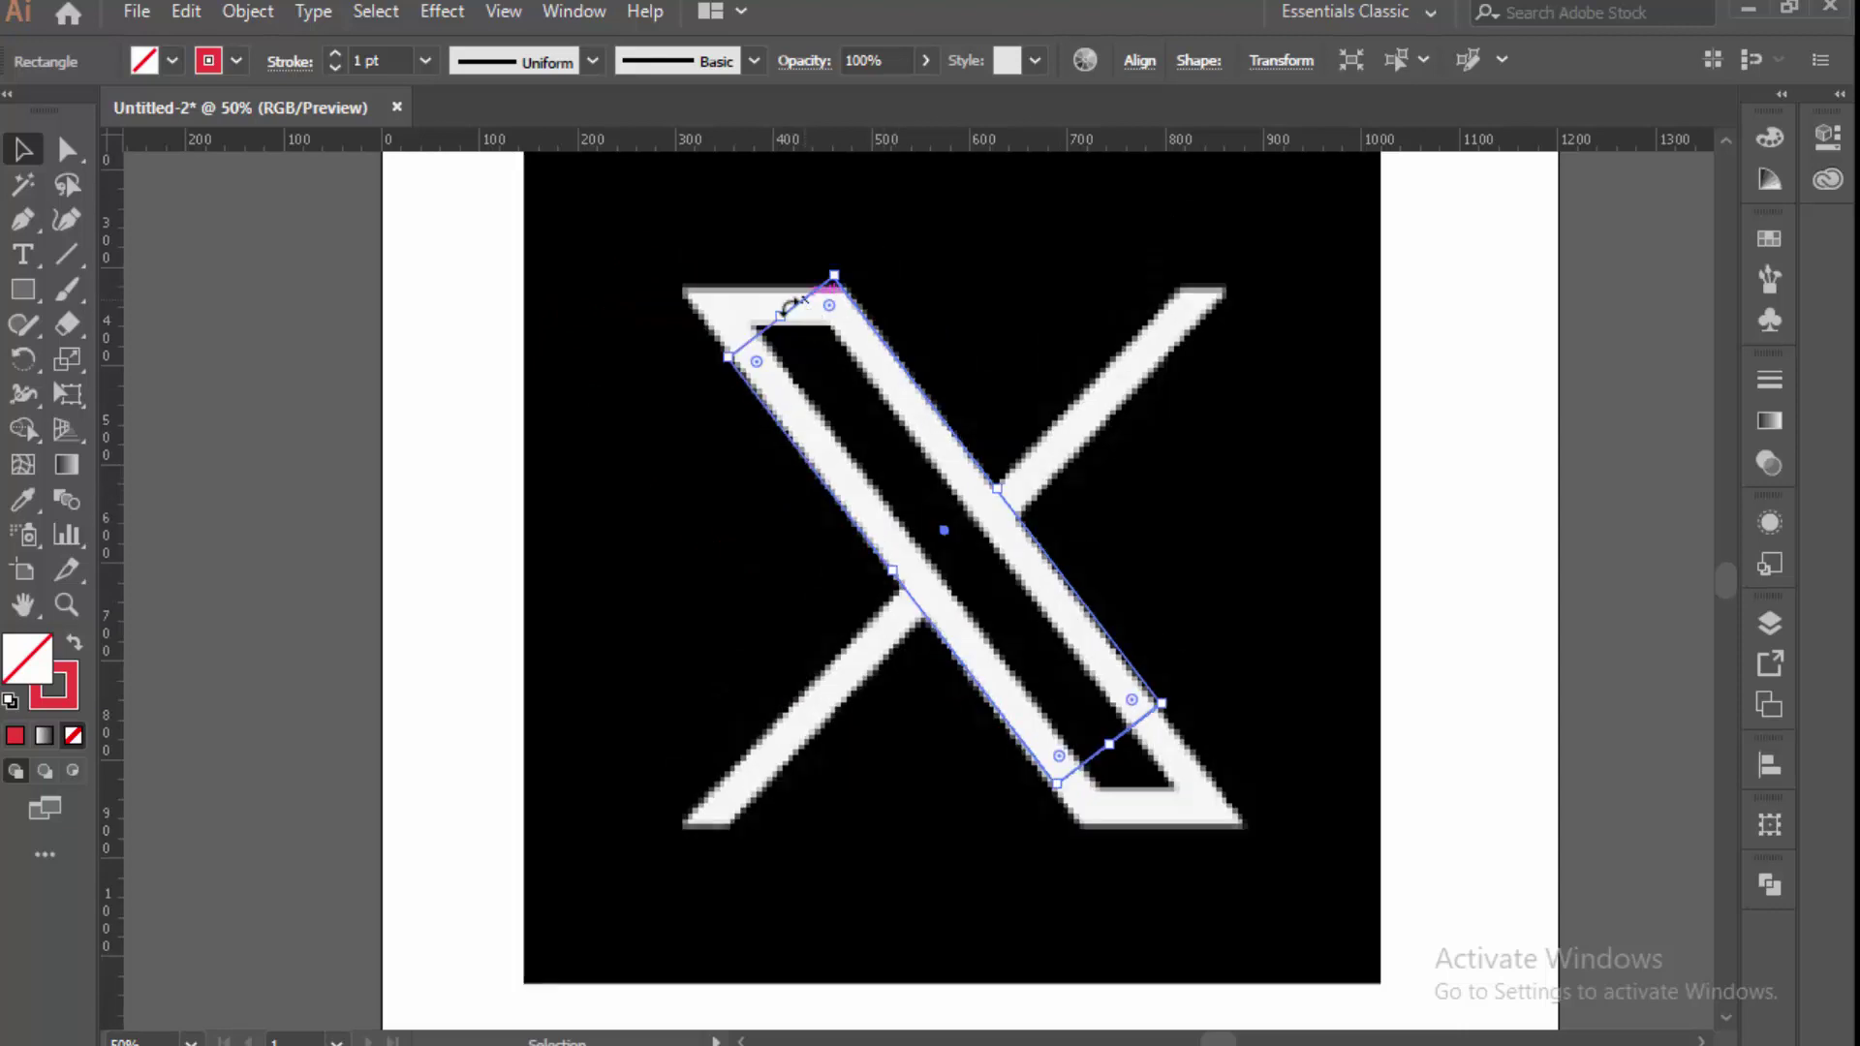
left_click_drag(782, 312, 743, 250)
mouse_move(1108, 746)
left_mouse_down()
mouse_move(1207, 856)
mouse_move(1234, 830)
left_mouse_up()
scroll(1259, 838, "up", 2, "alt")
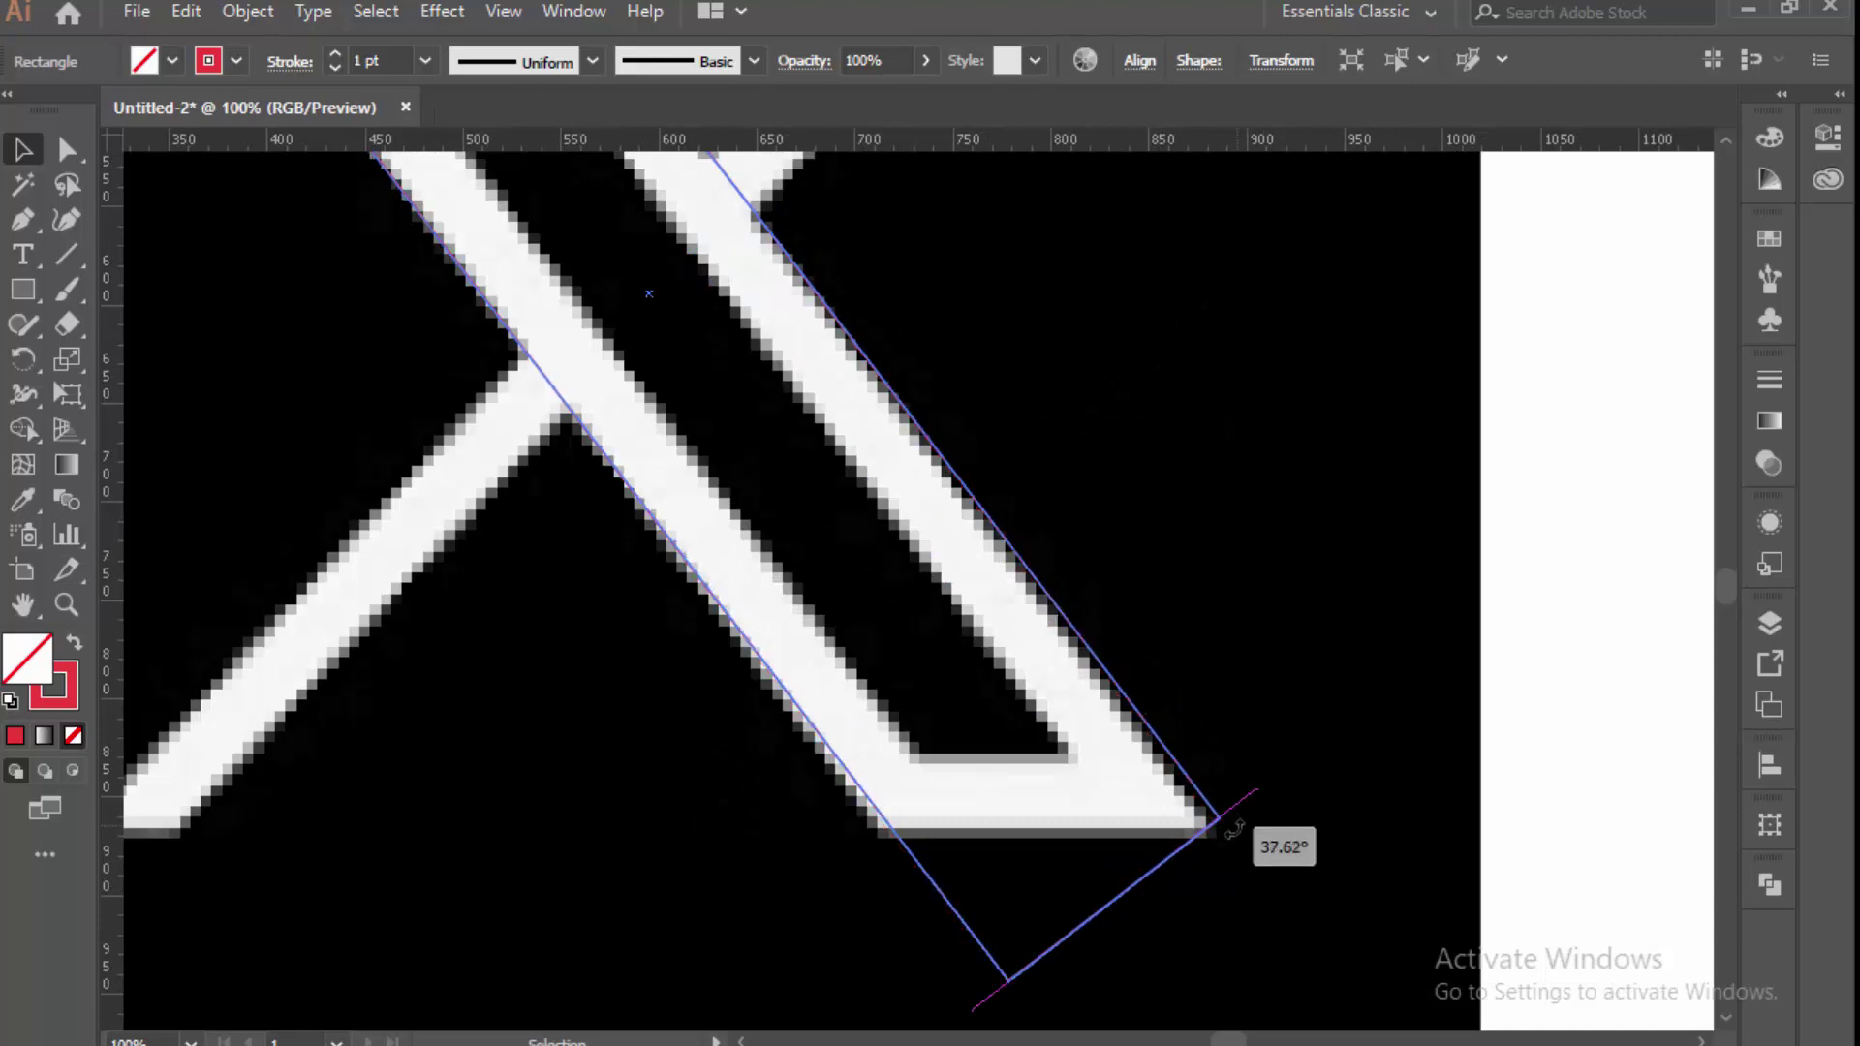
left_click_drag(1234, 830, 1233, 839)
scroll(1230, 746, "down", 2, "alt")
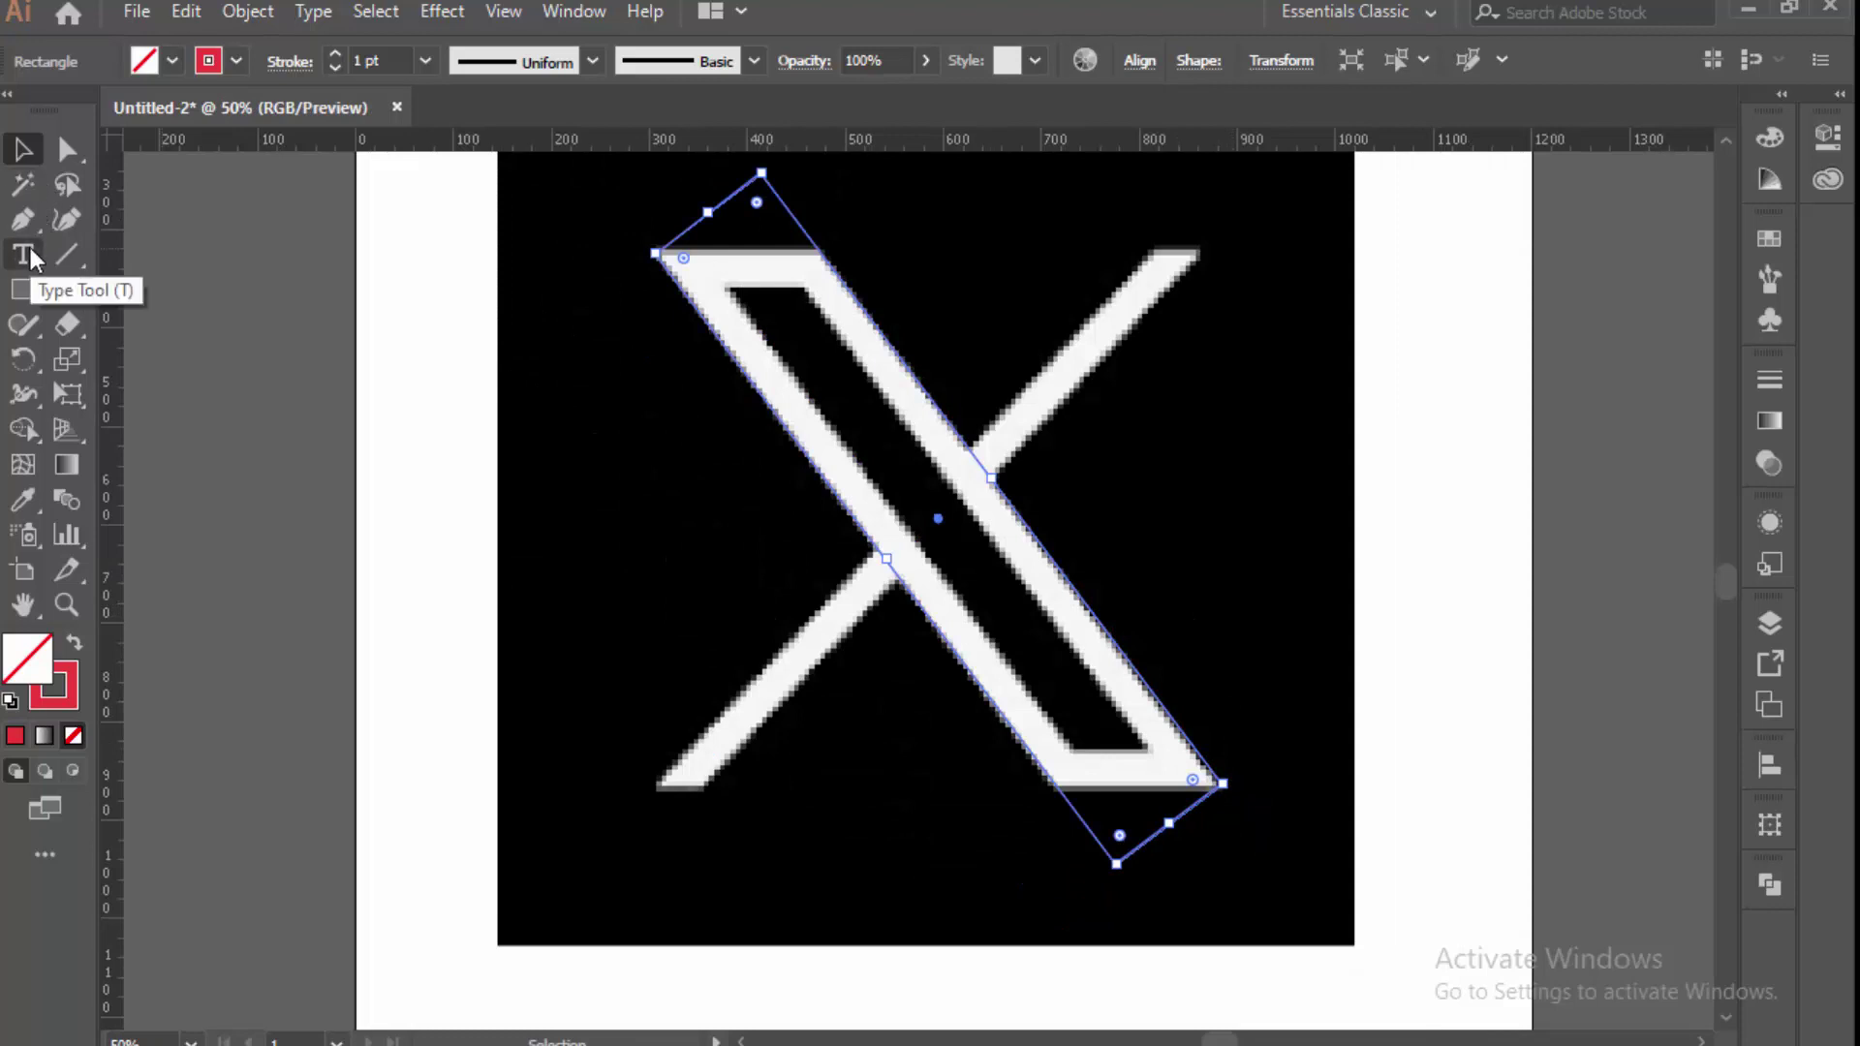
left_click(22, 289)
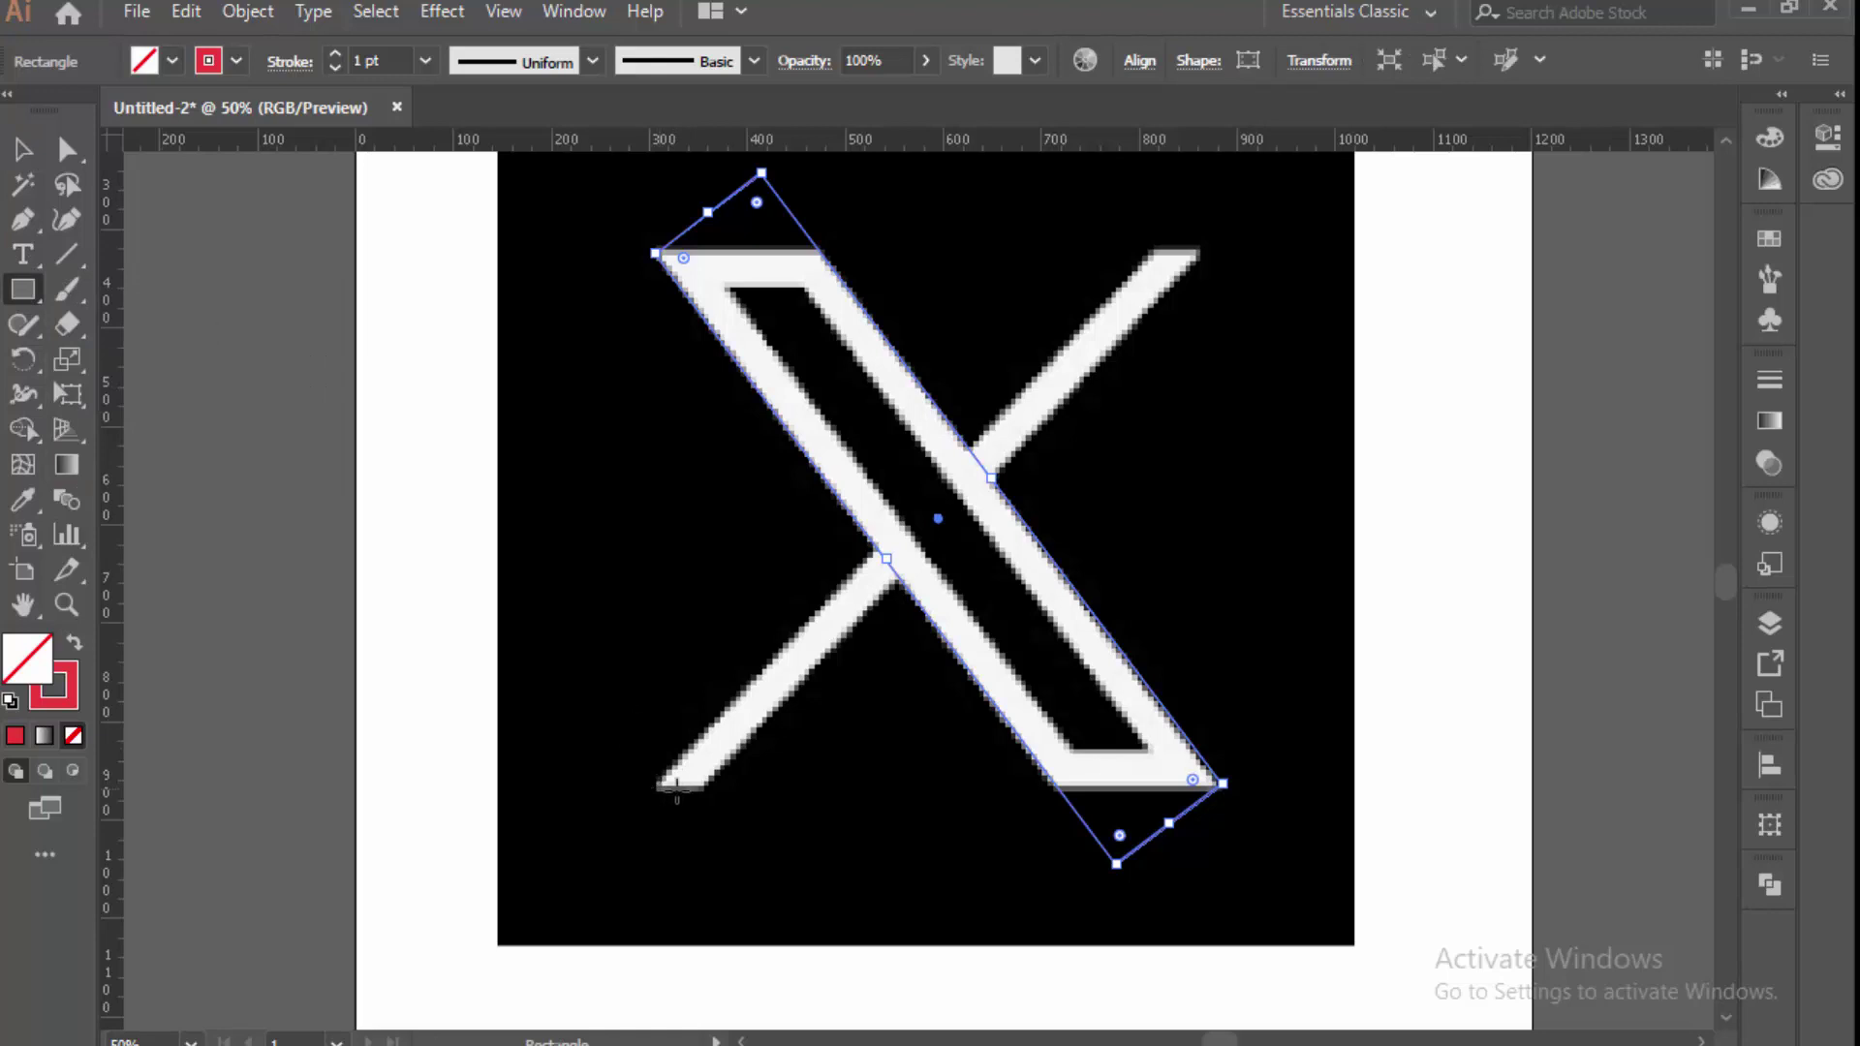
Draw a tall thin rectangle and rotate it onto the X's thin diagonal.
left_click_drag(659, 788, 708, 245)
key("v")
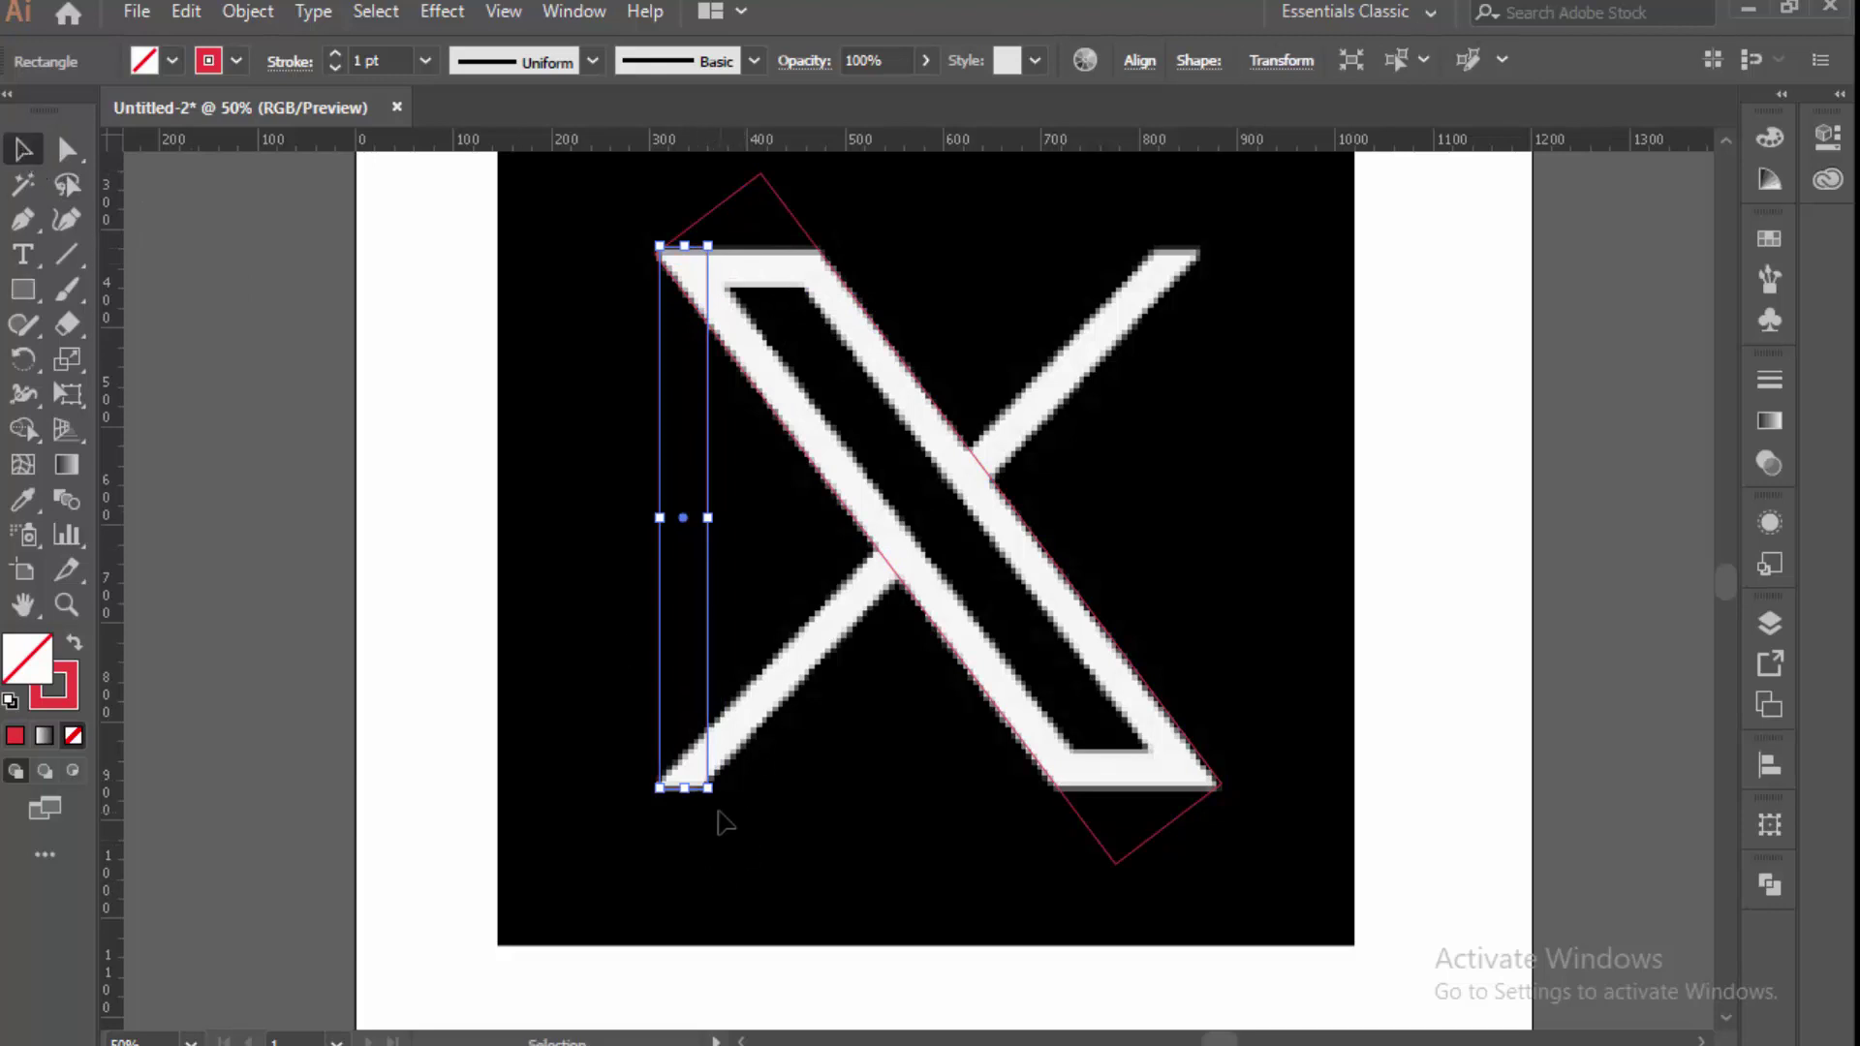
left_click_drag(721, 800, 479, 792)
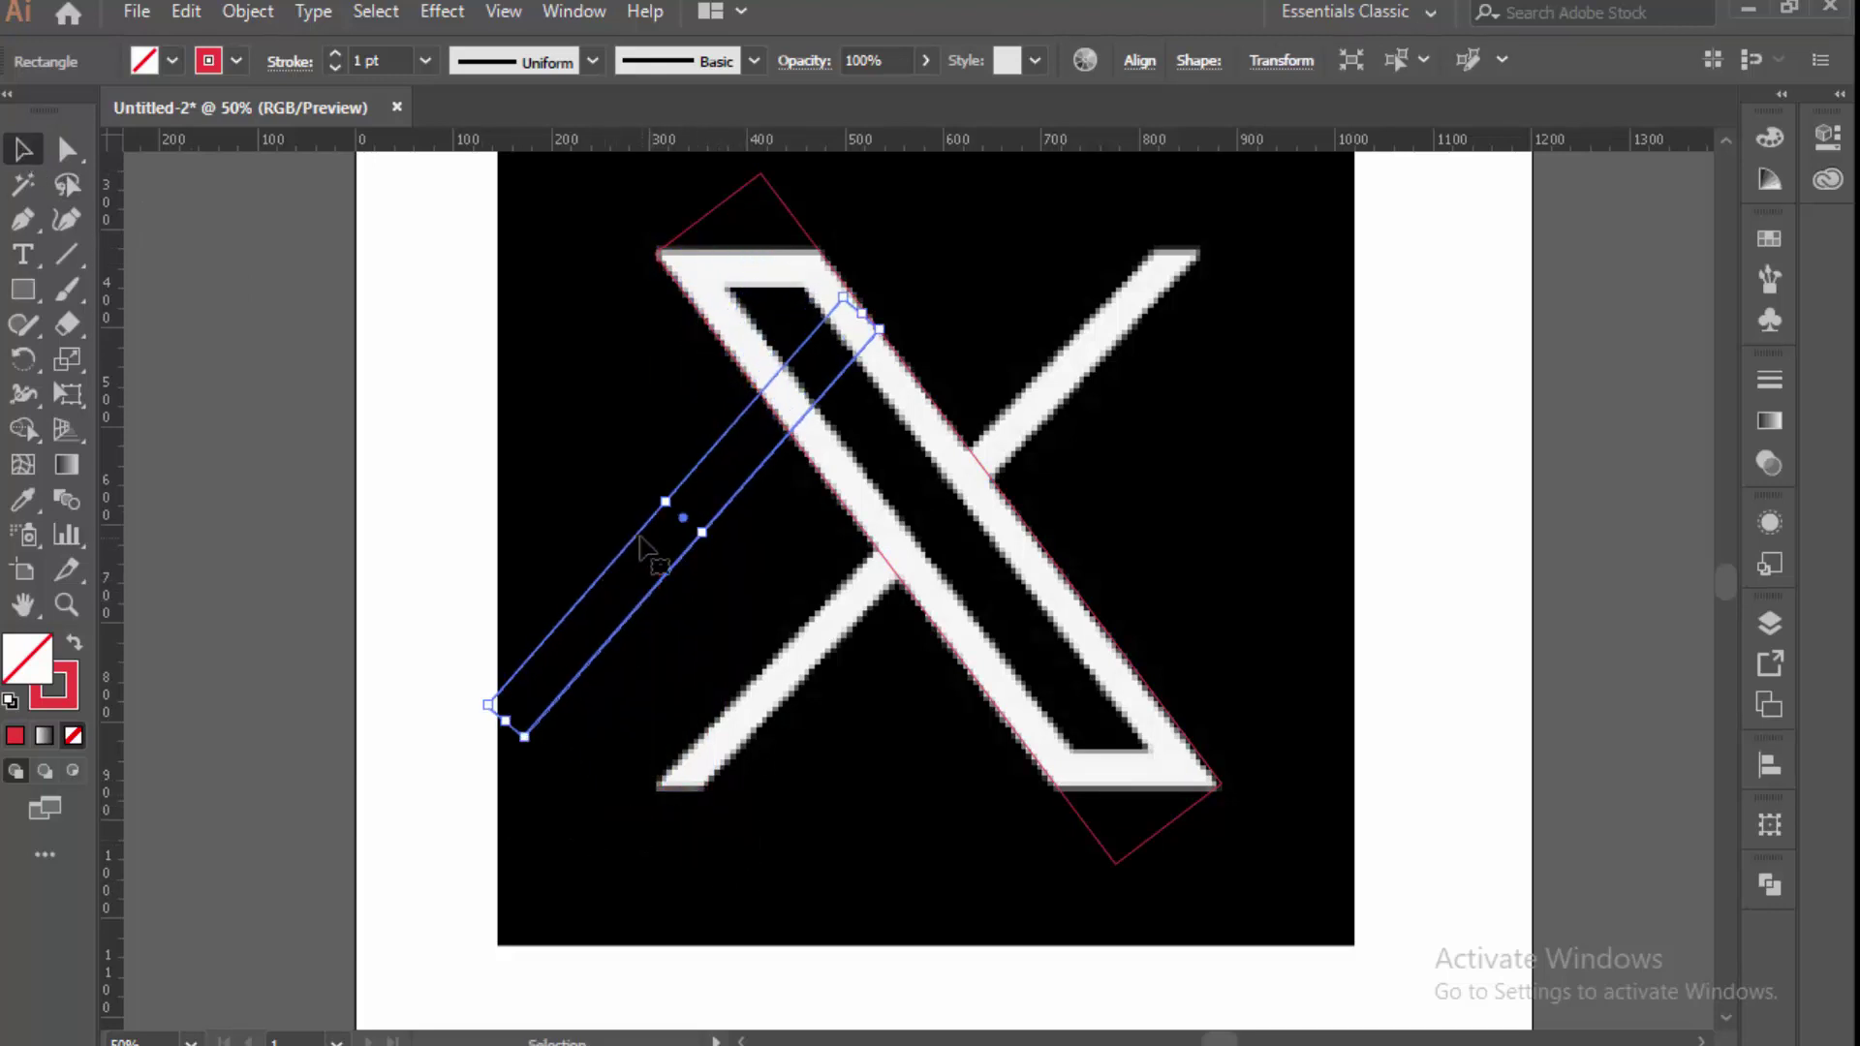
left_click_drag(641, 547, 856, 578)
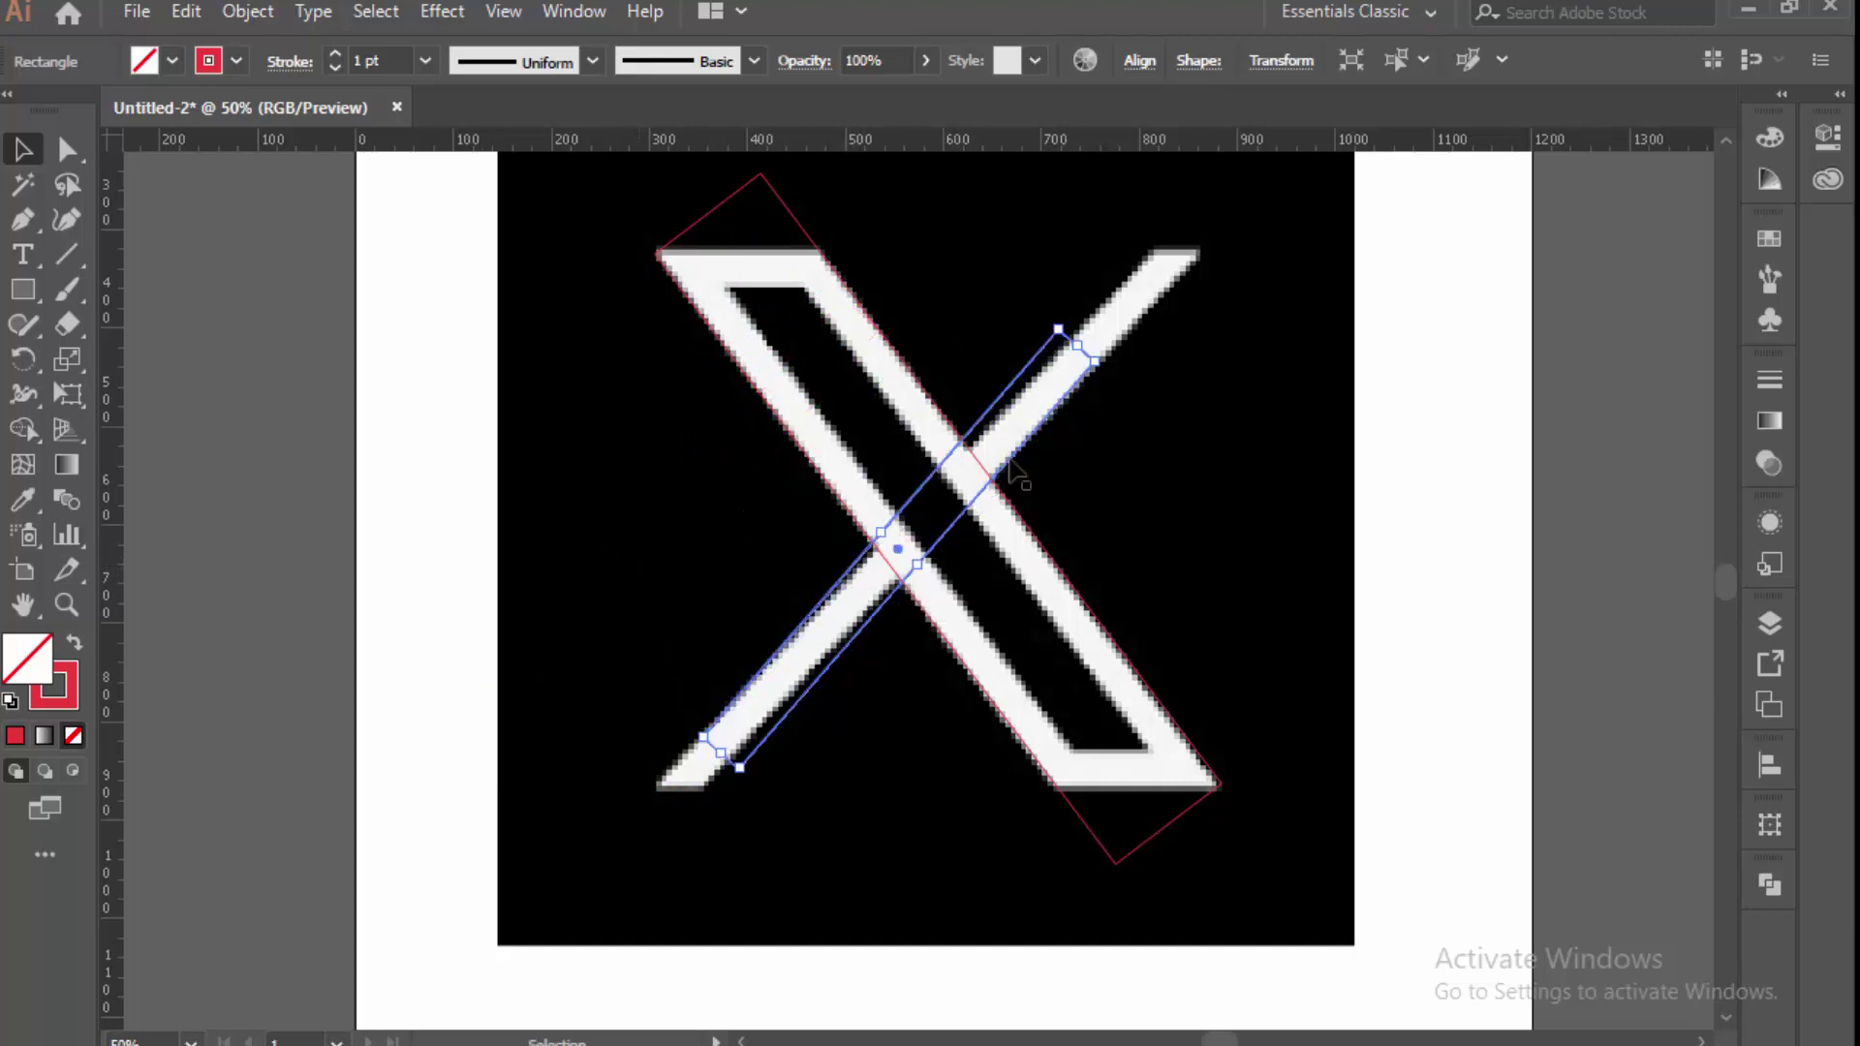
Stretch the second rectangle to the thin stroke's top-right and bottom-left tips.
scroll(1070, 430, "up", 1)
scroll(1139, 387, "up", 1)
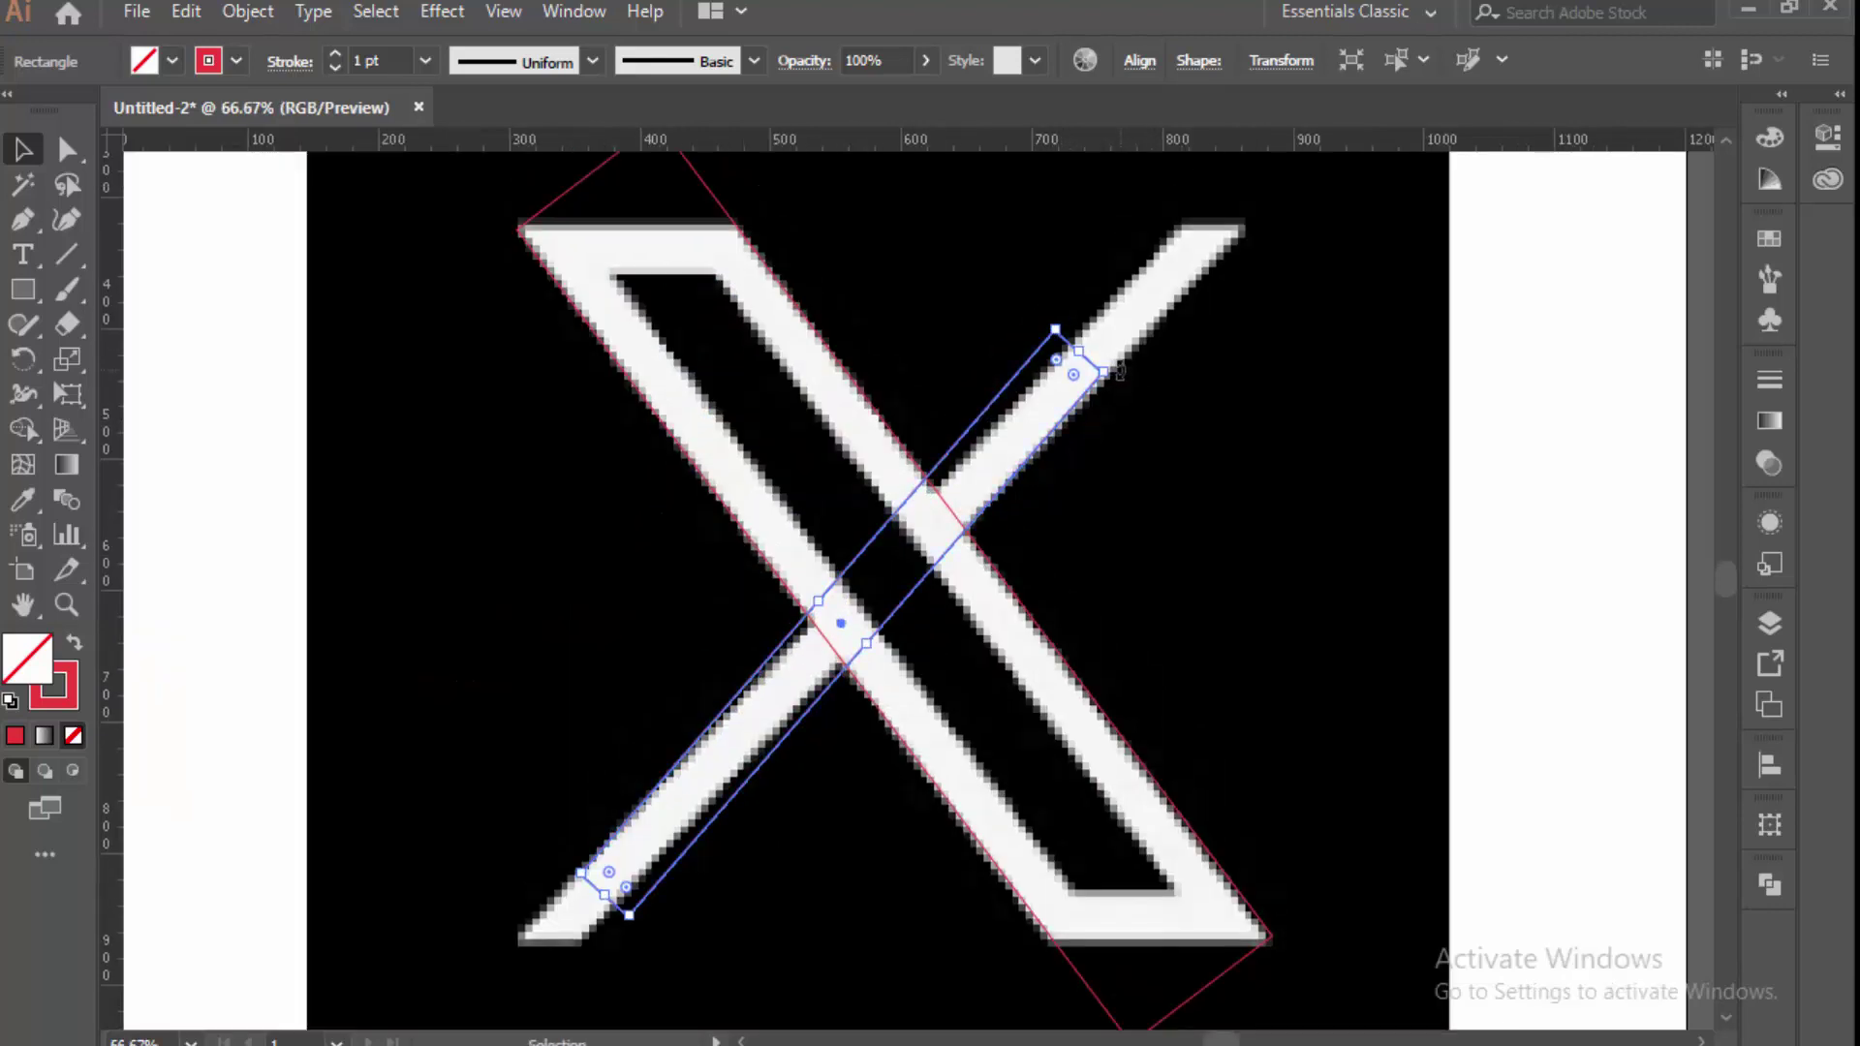
left_click_drag(1119, 373, 1130, 385)
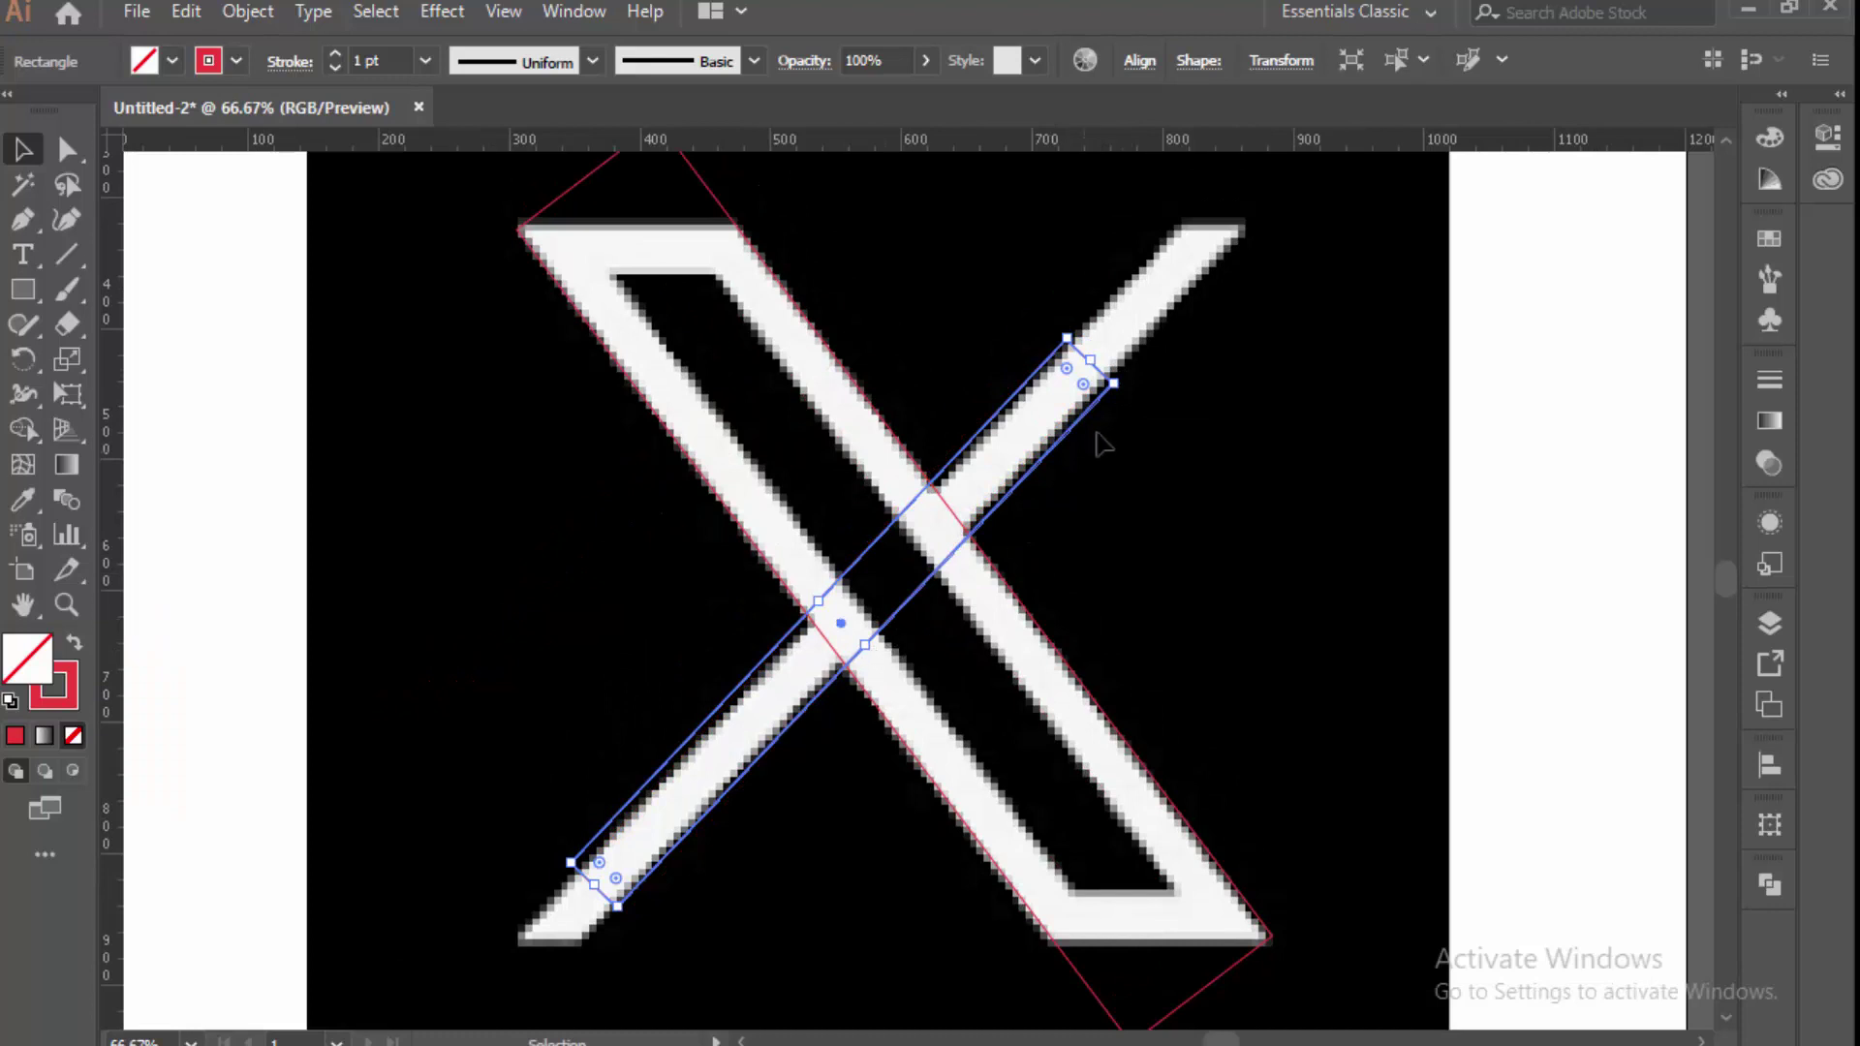
scroll(1103, 431, "up", 1)
left_click_drag(1092, 427, 1232, 282)
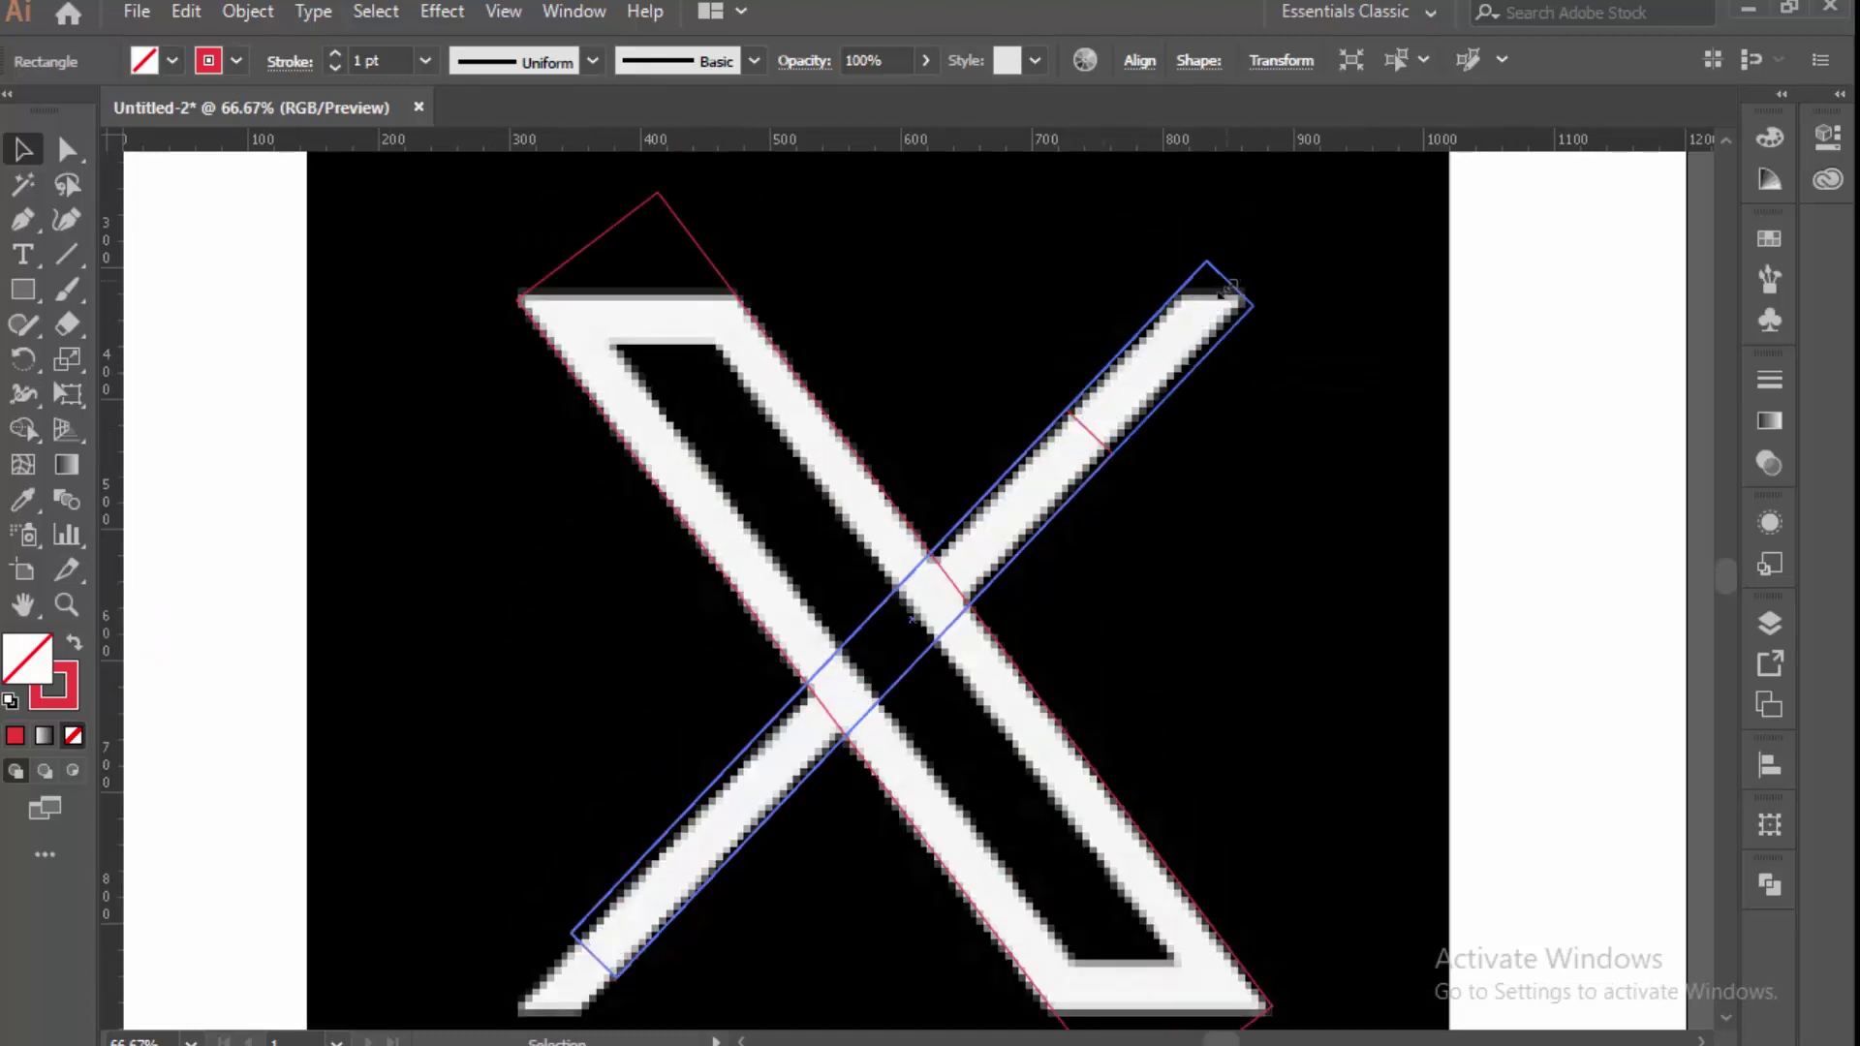
scroll(736, 760, "down", 2)
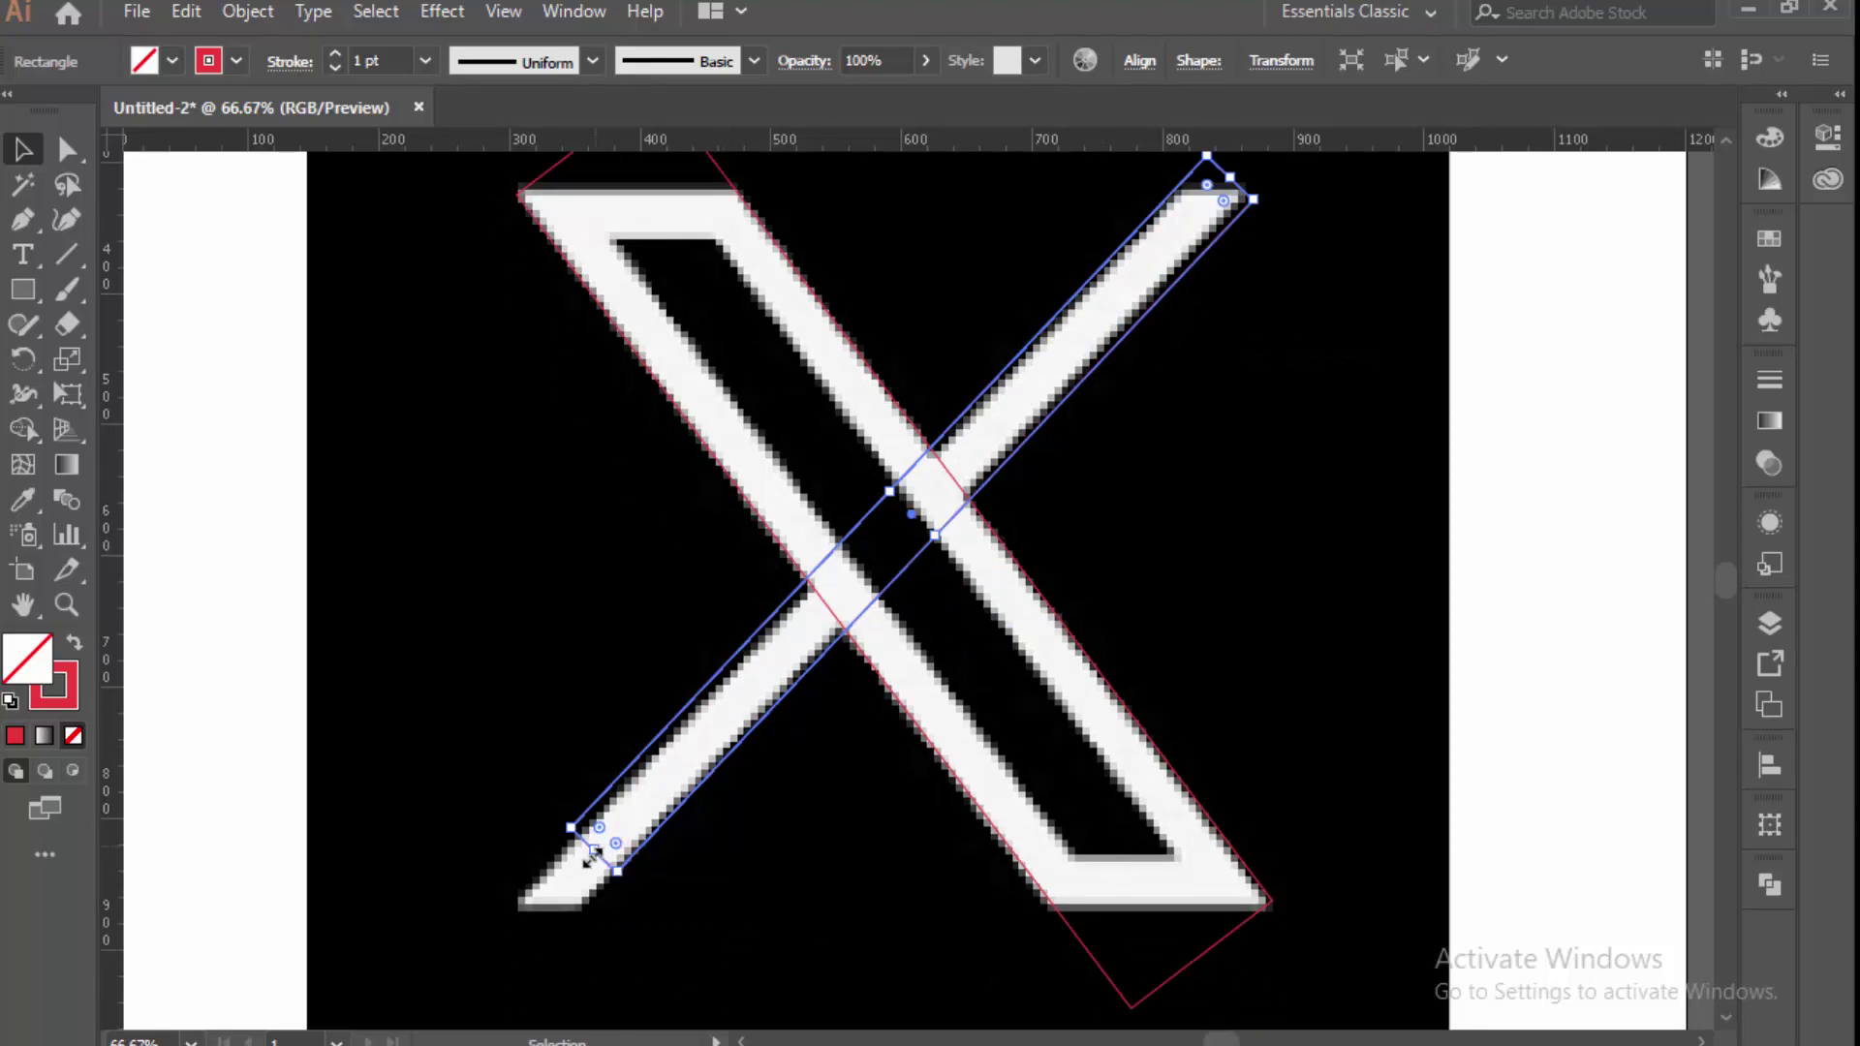
mouse_move(594, 849)
left_mouse_down()
mouse_move(523, 917)
mouse_move(551, 954)
left_mouse_up()
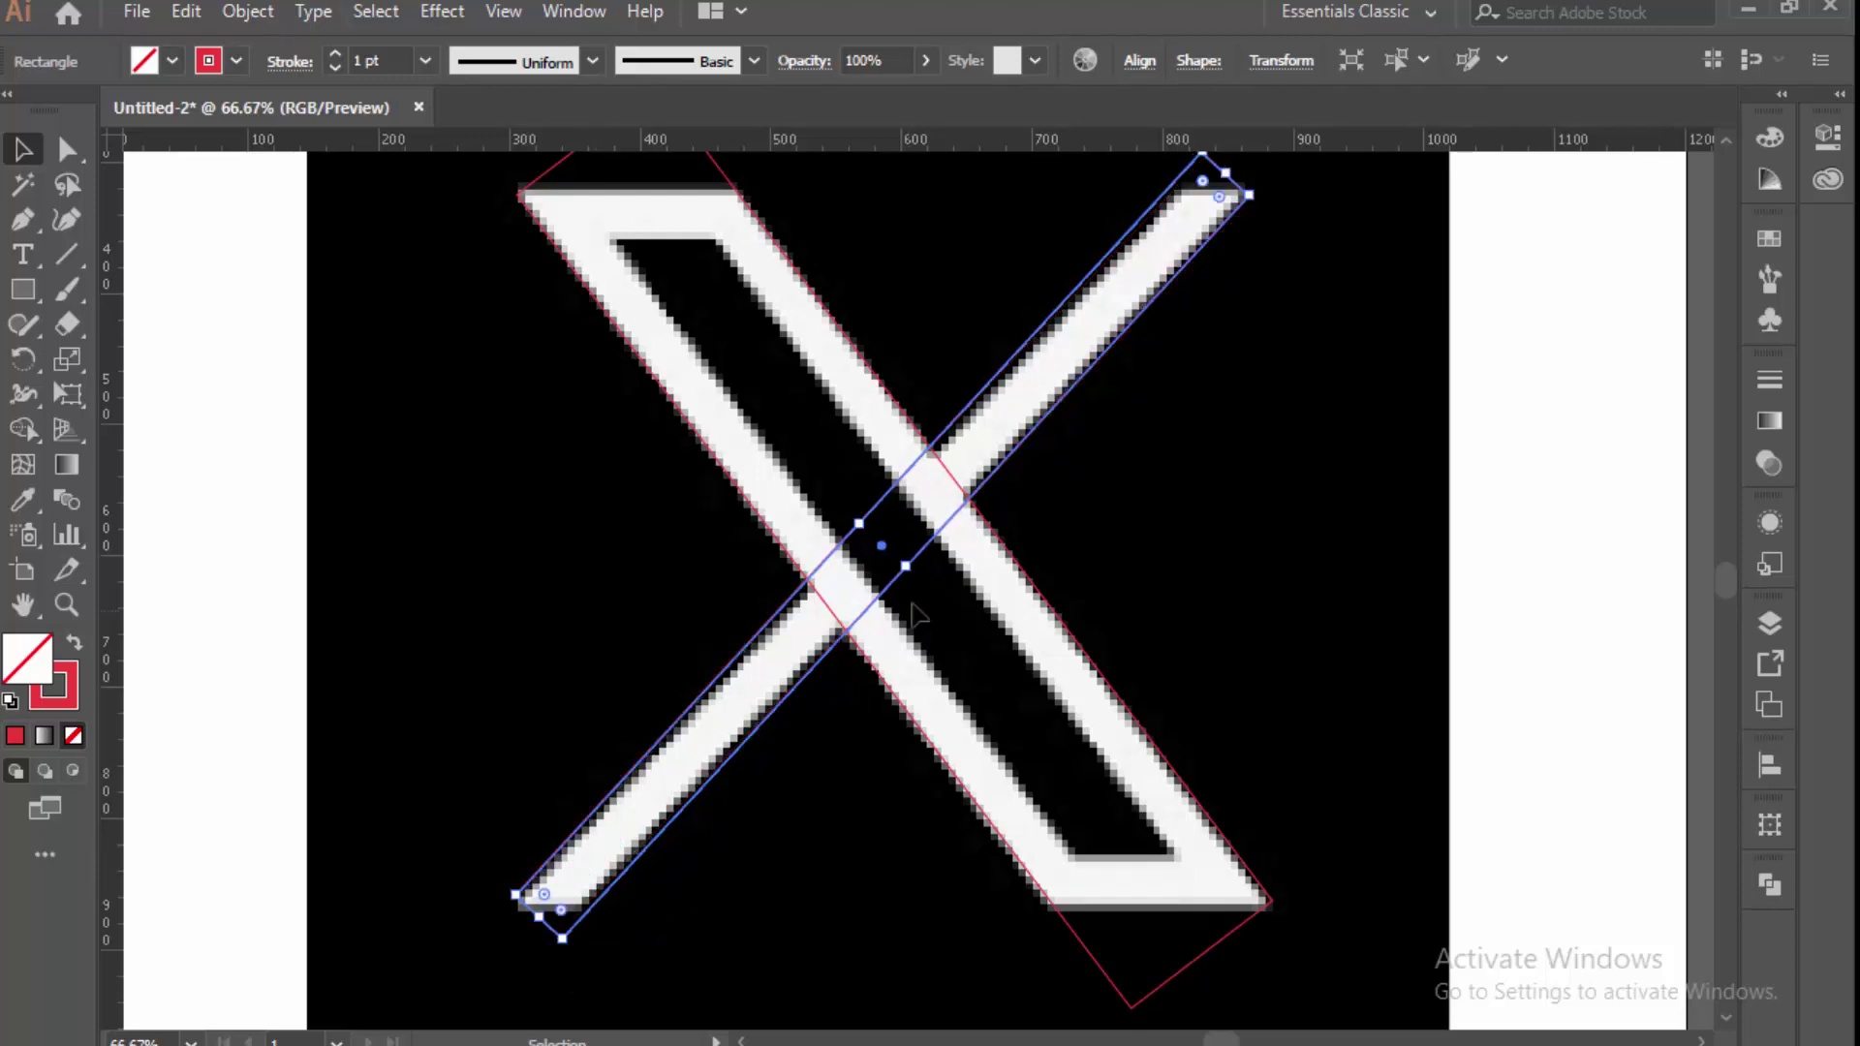
Nudge the second rectangle into line with the thin stroke.
scroll(945, 497, "up", 1)
left_click_drag(954, 392, 959, 403)
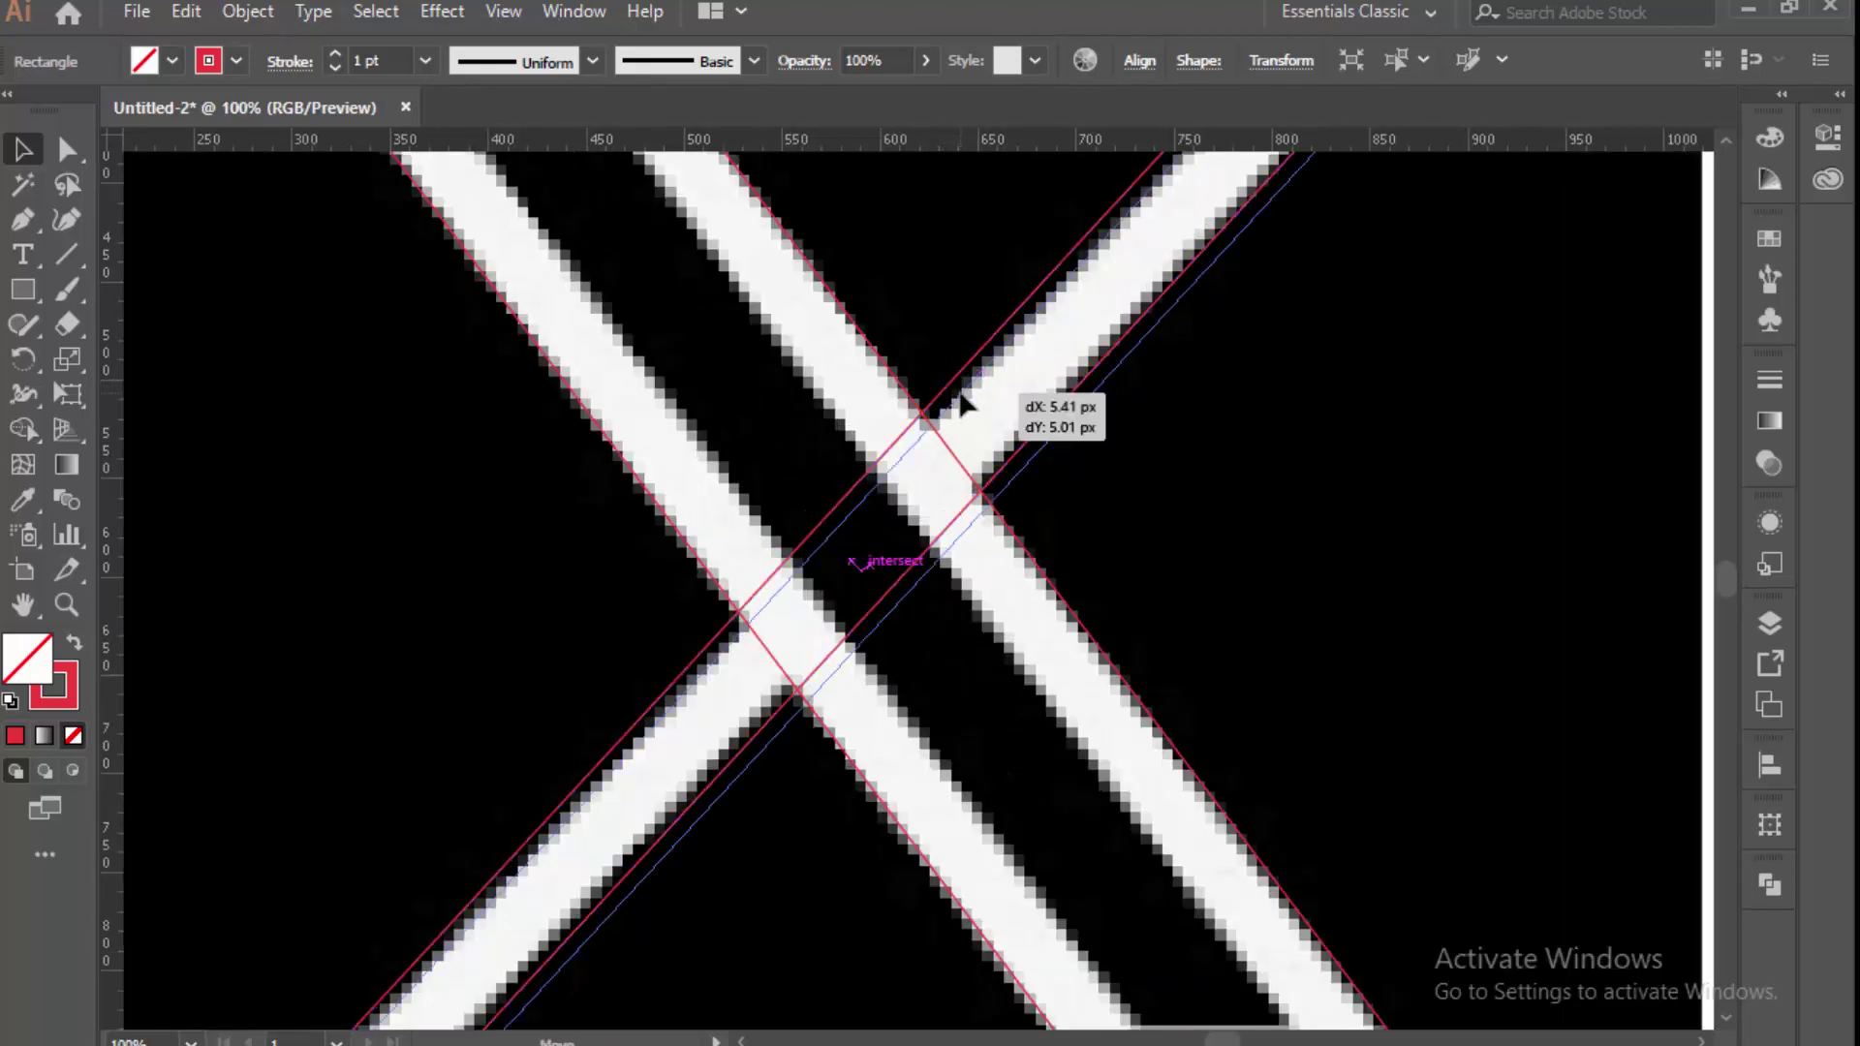
scroll(934, 469, "down", 2)
scroll(924, 478, "up", 2)
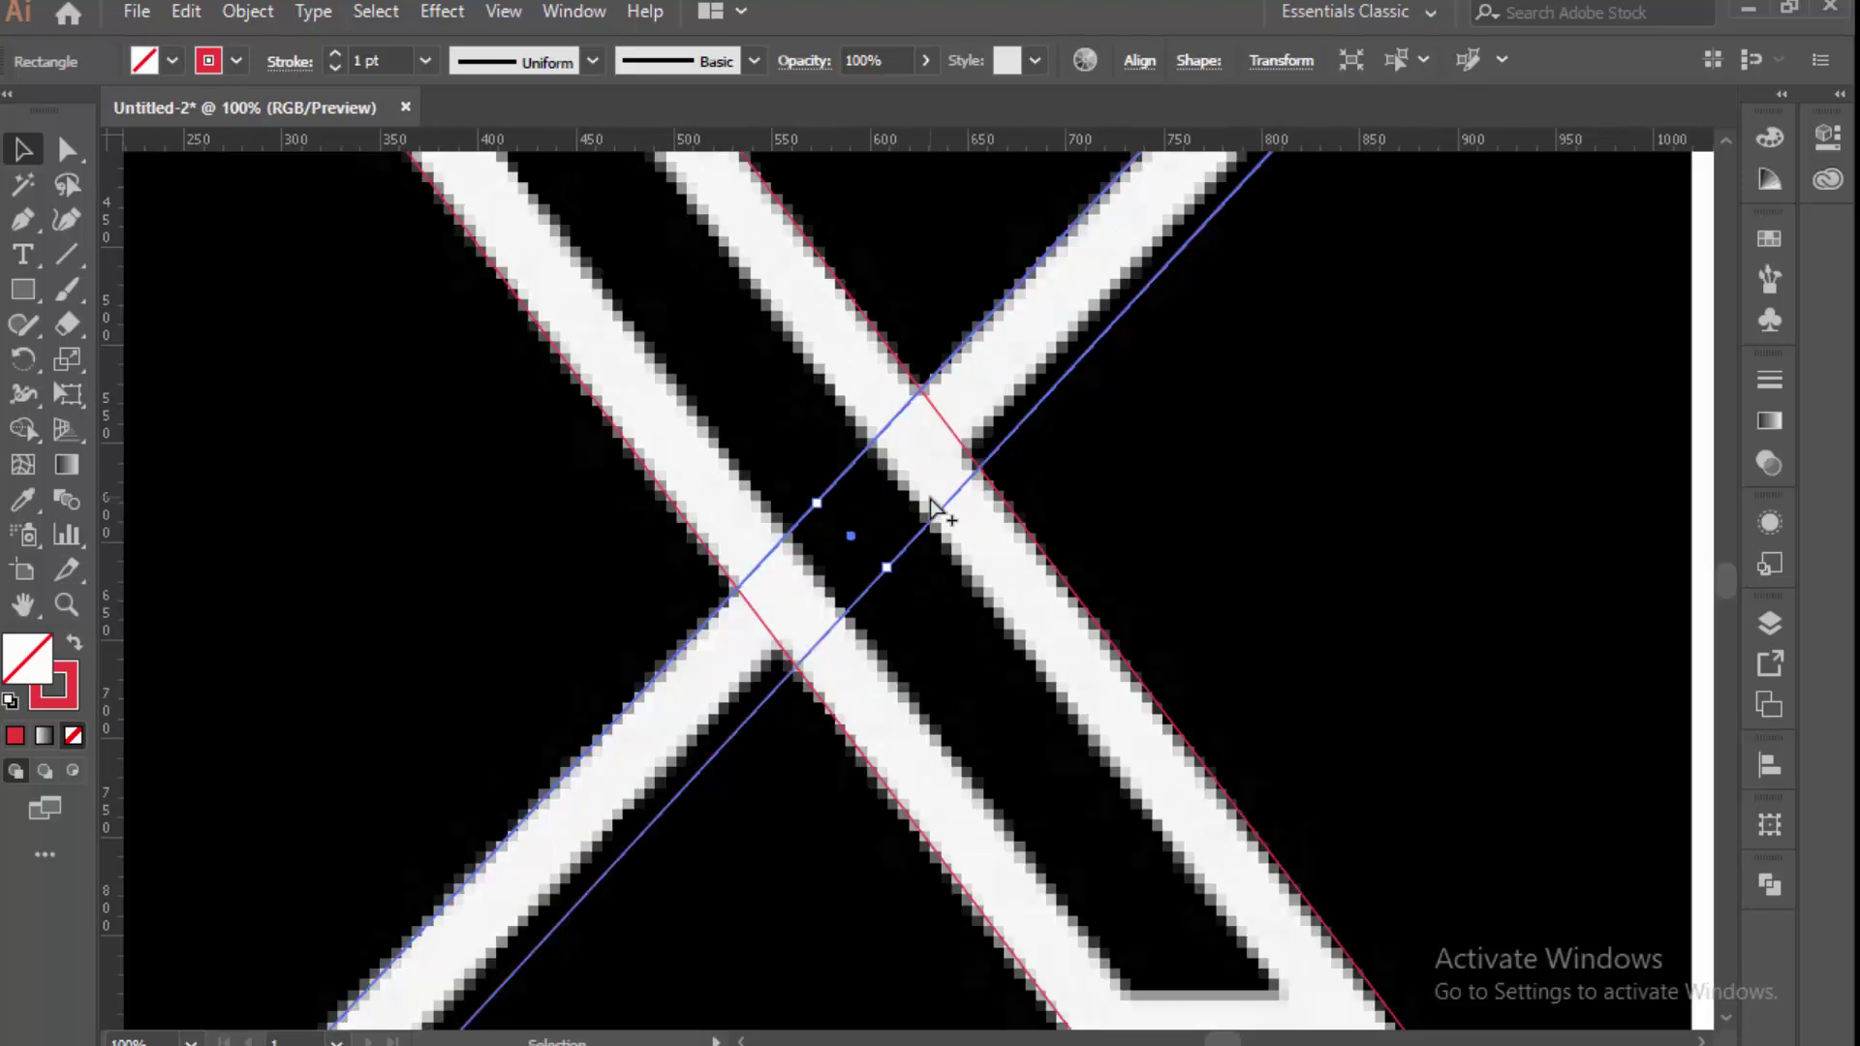
left_click_drag(887, 569, 876, 562)
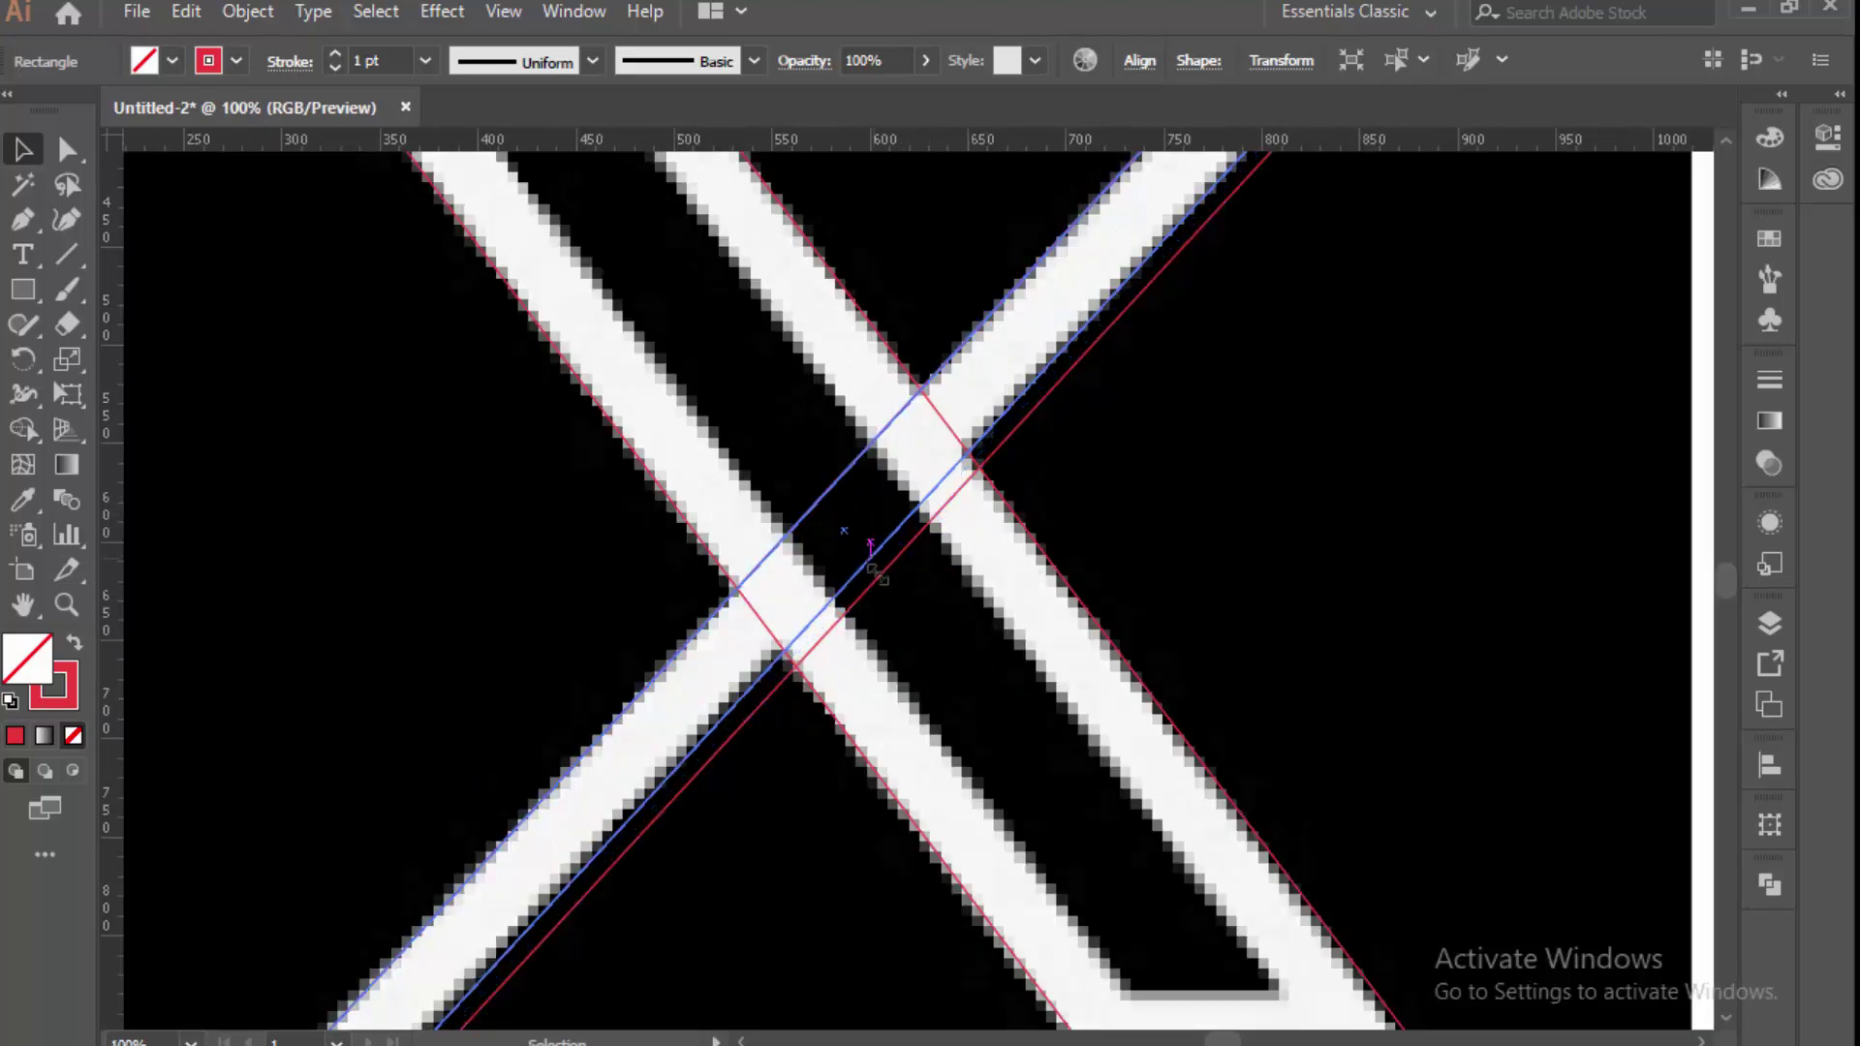
scroll(881, 602, "down", 1)
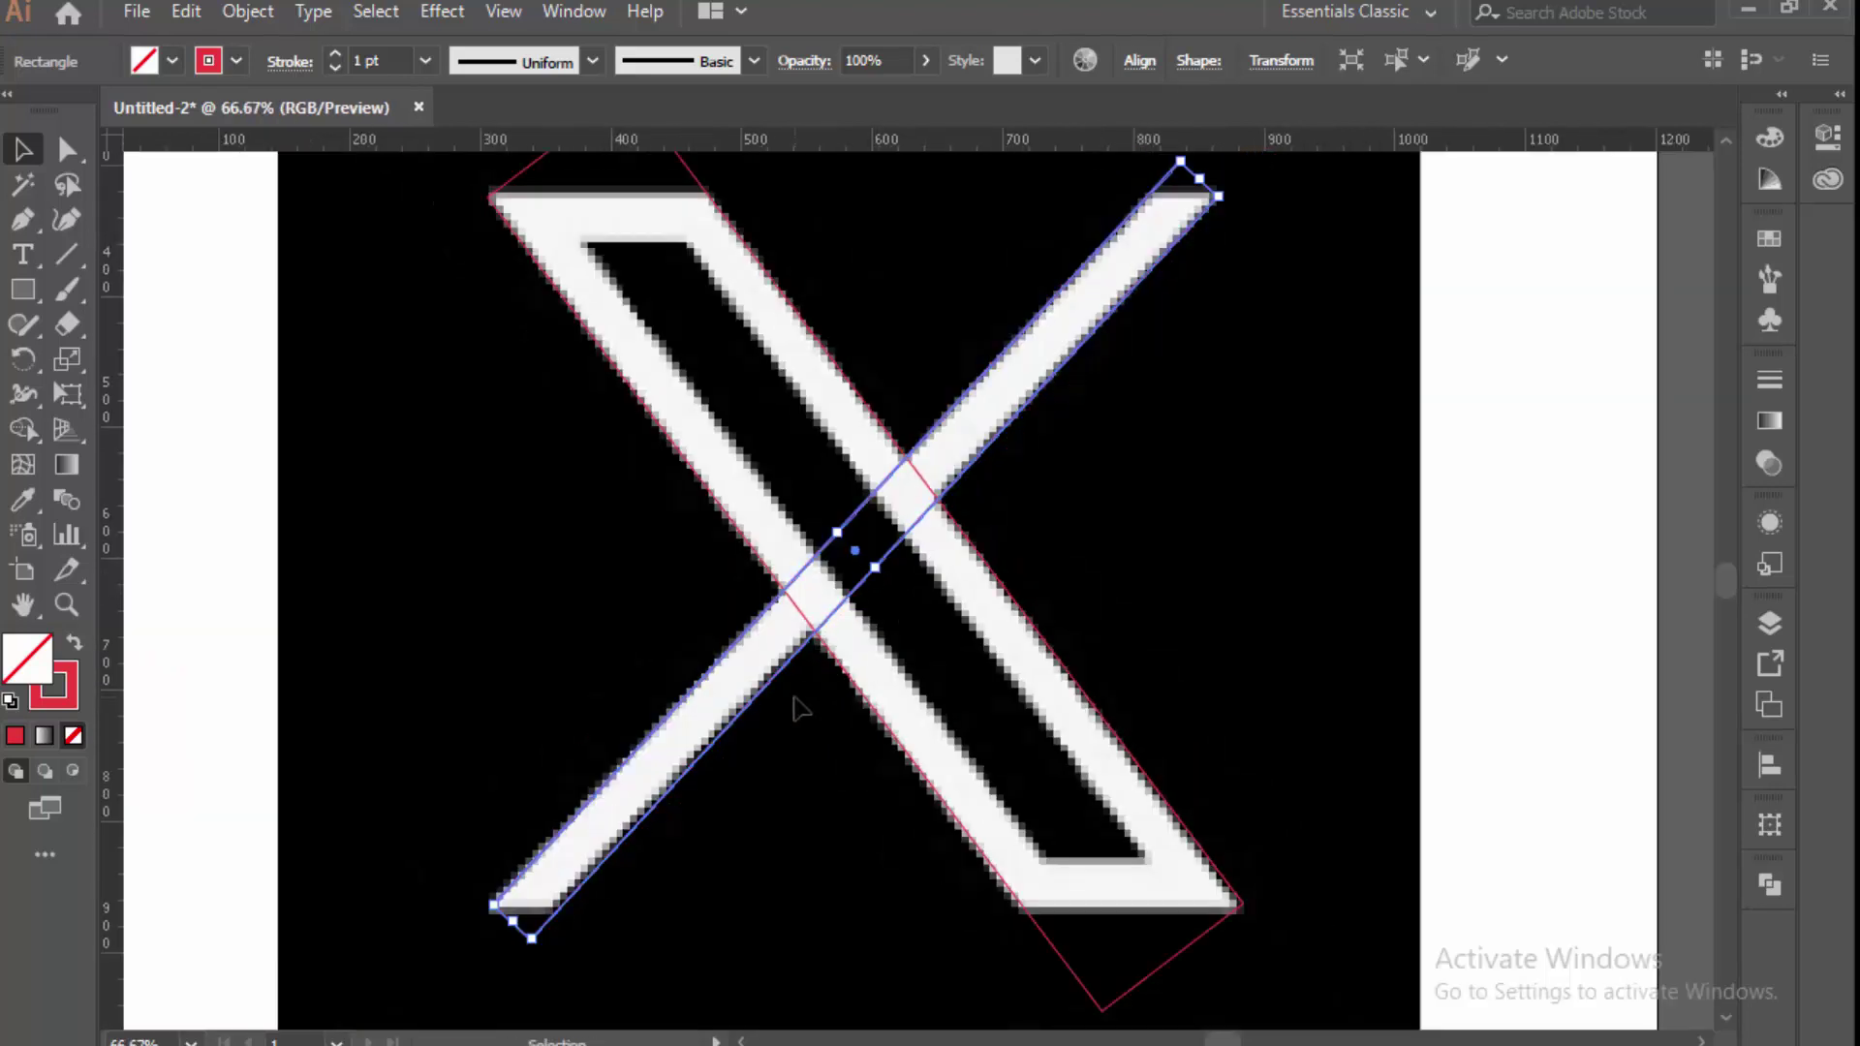
scroll(593, 921, "up", 1)
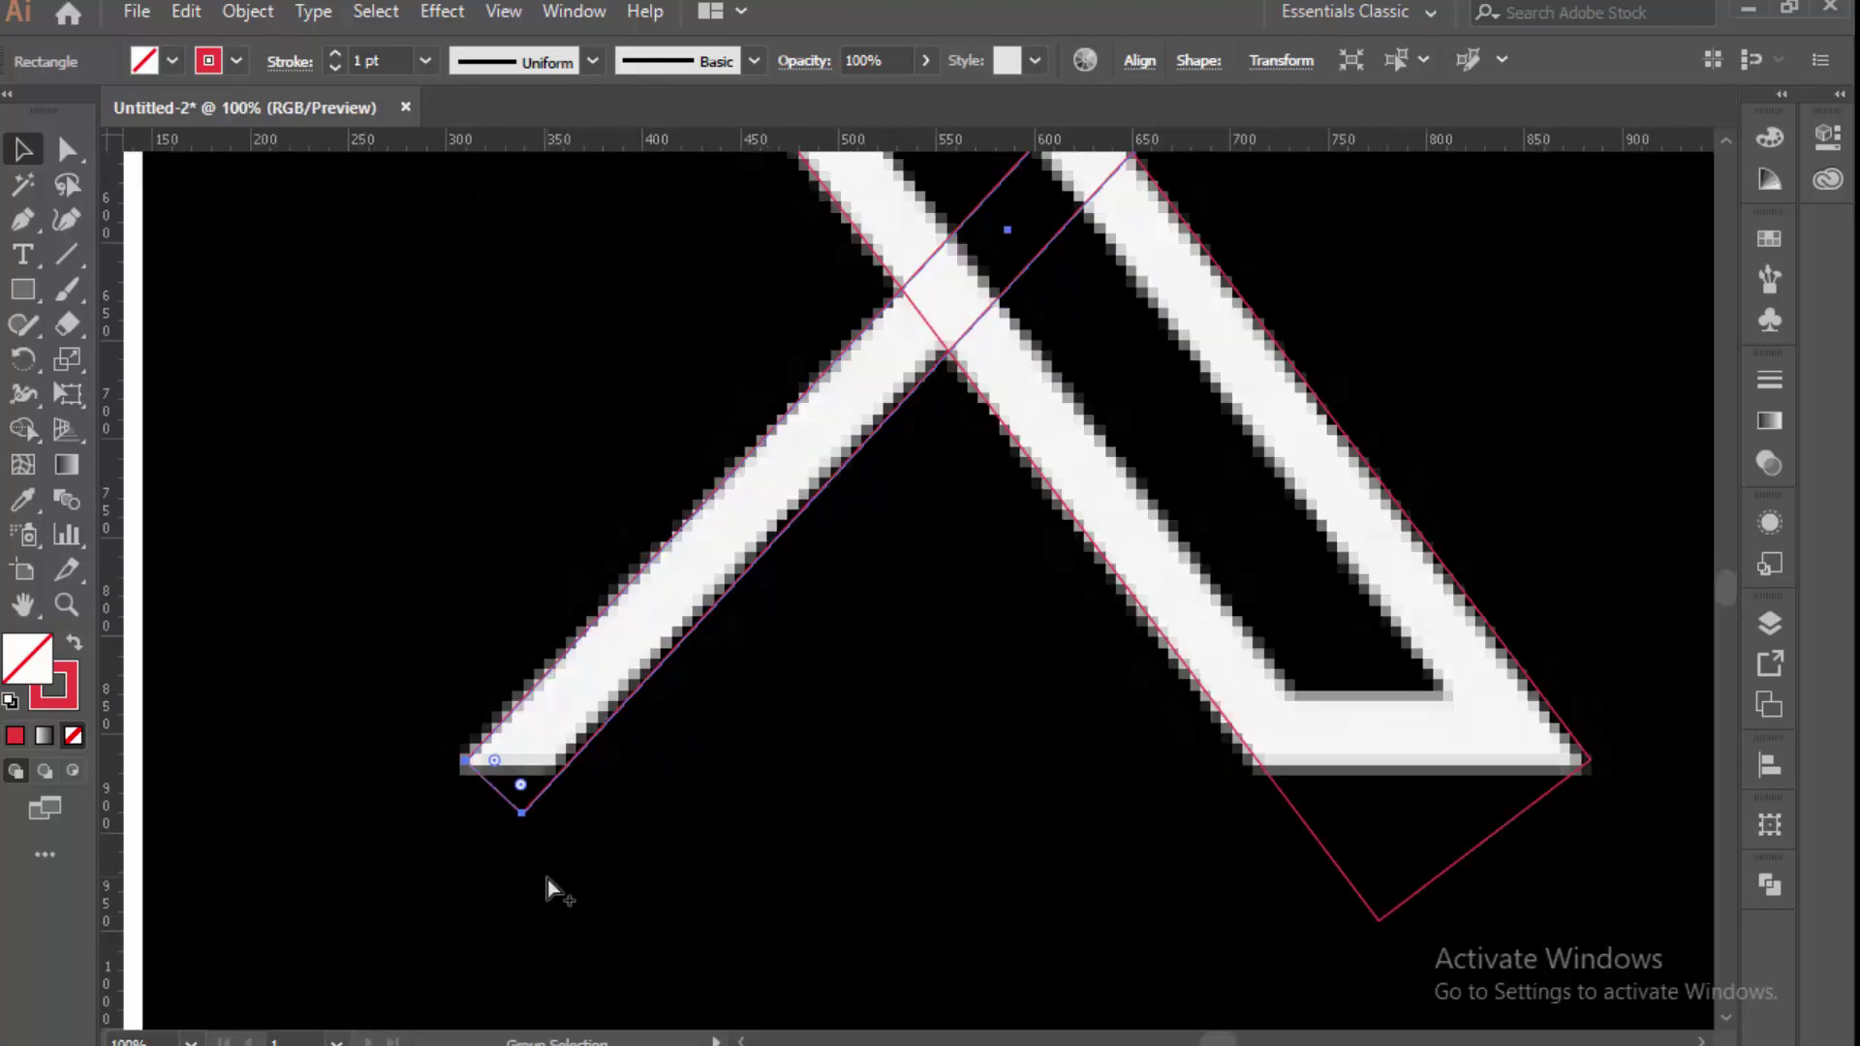
Adjust the thin-bar rectangle's ends and rotation to match the white bar.
left_click(523, 811)
scroll(708, 811, "down", 2)
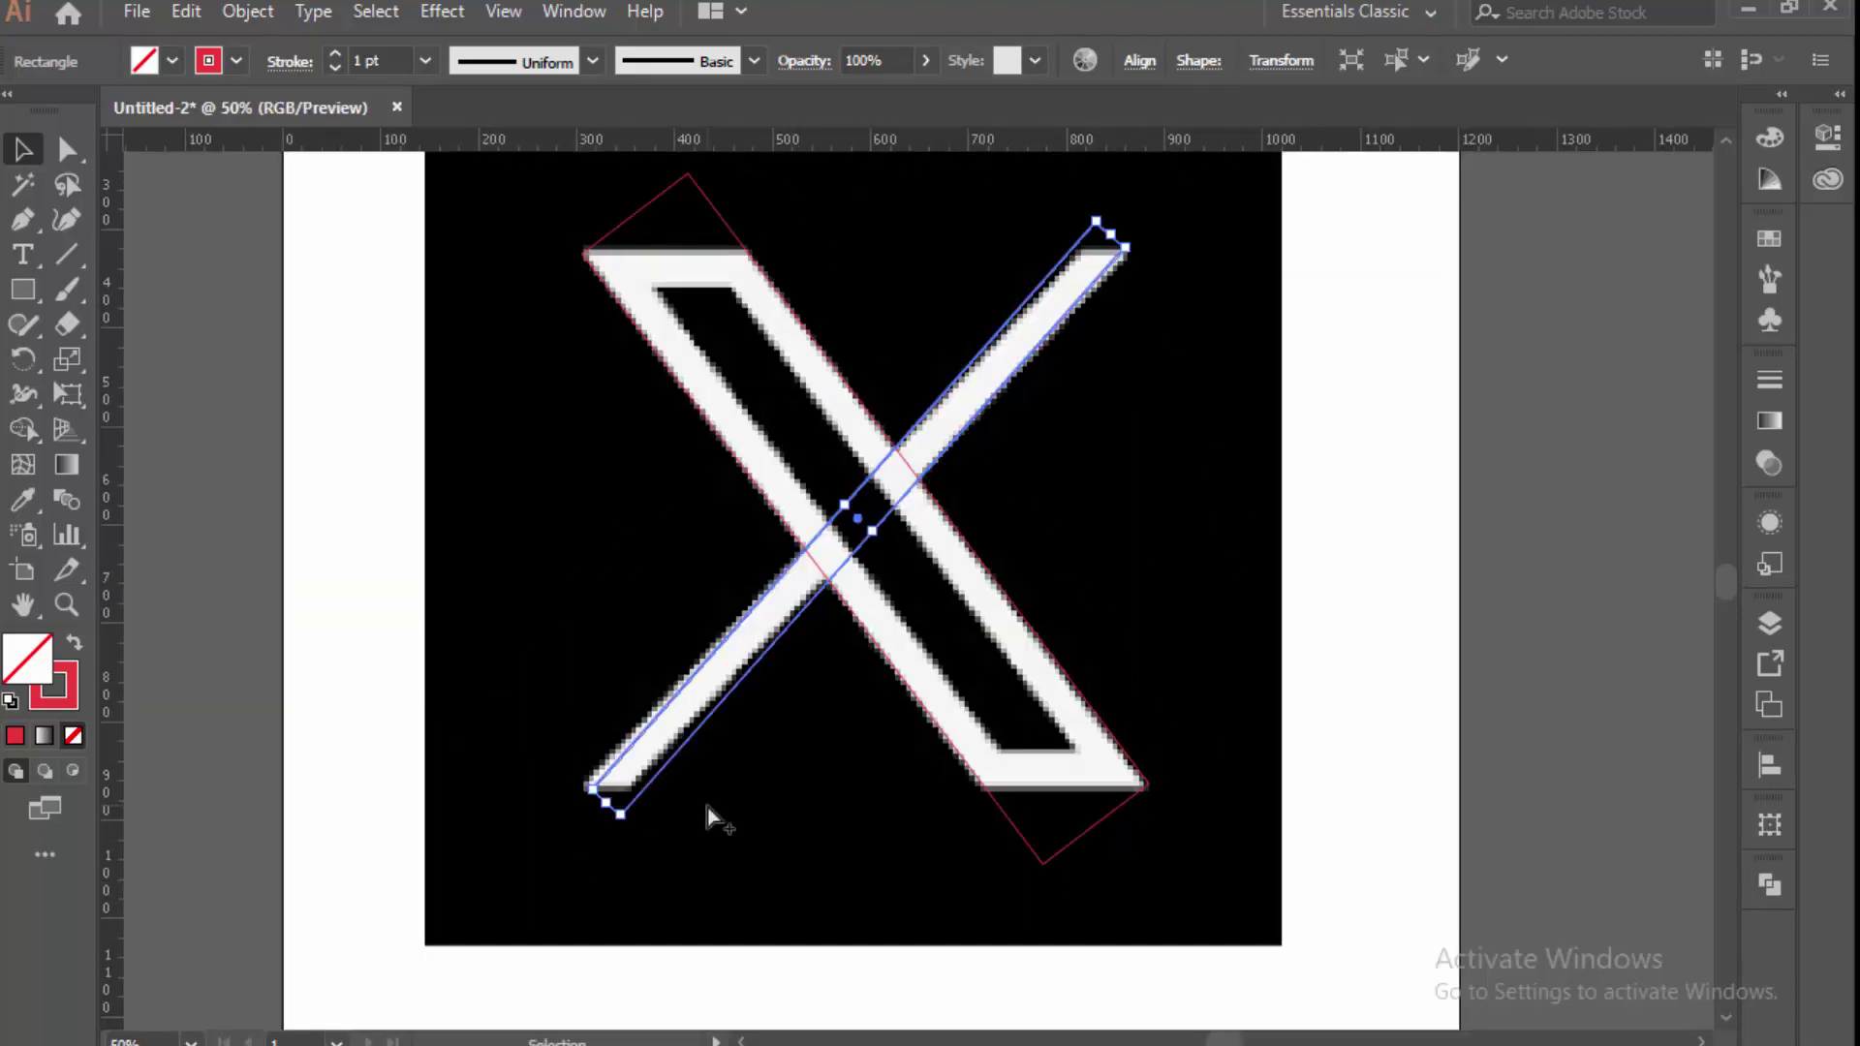
scroll(726, 698, "up", 1)
scroll(930, 630, "up", 2)
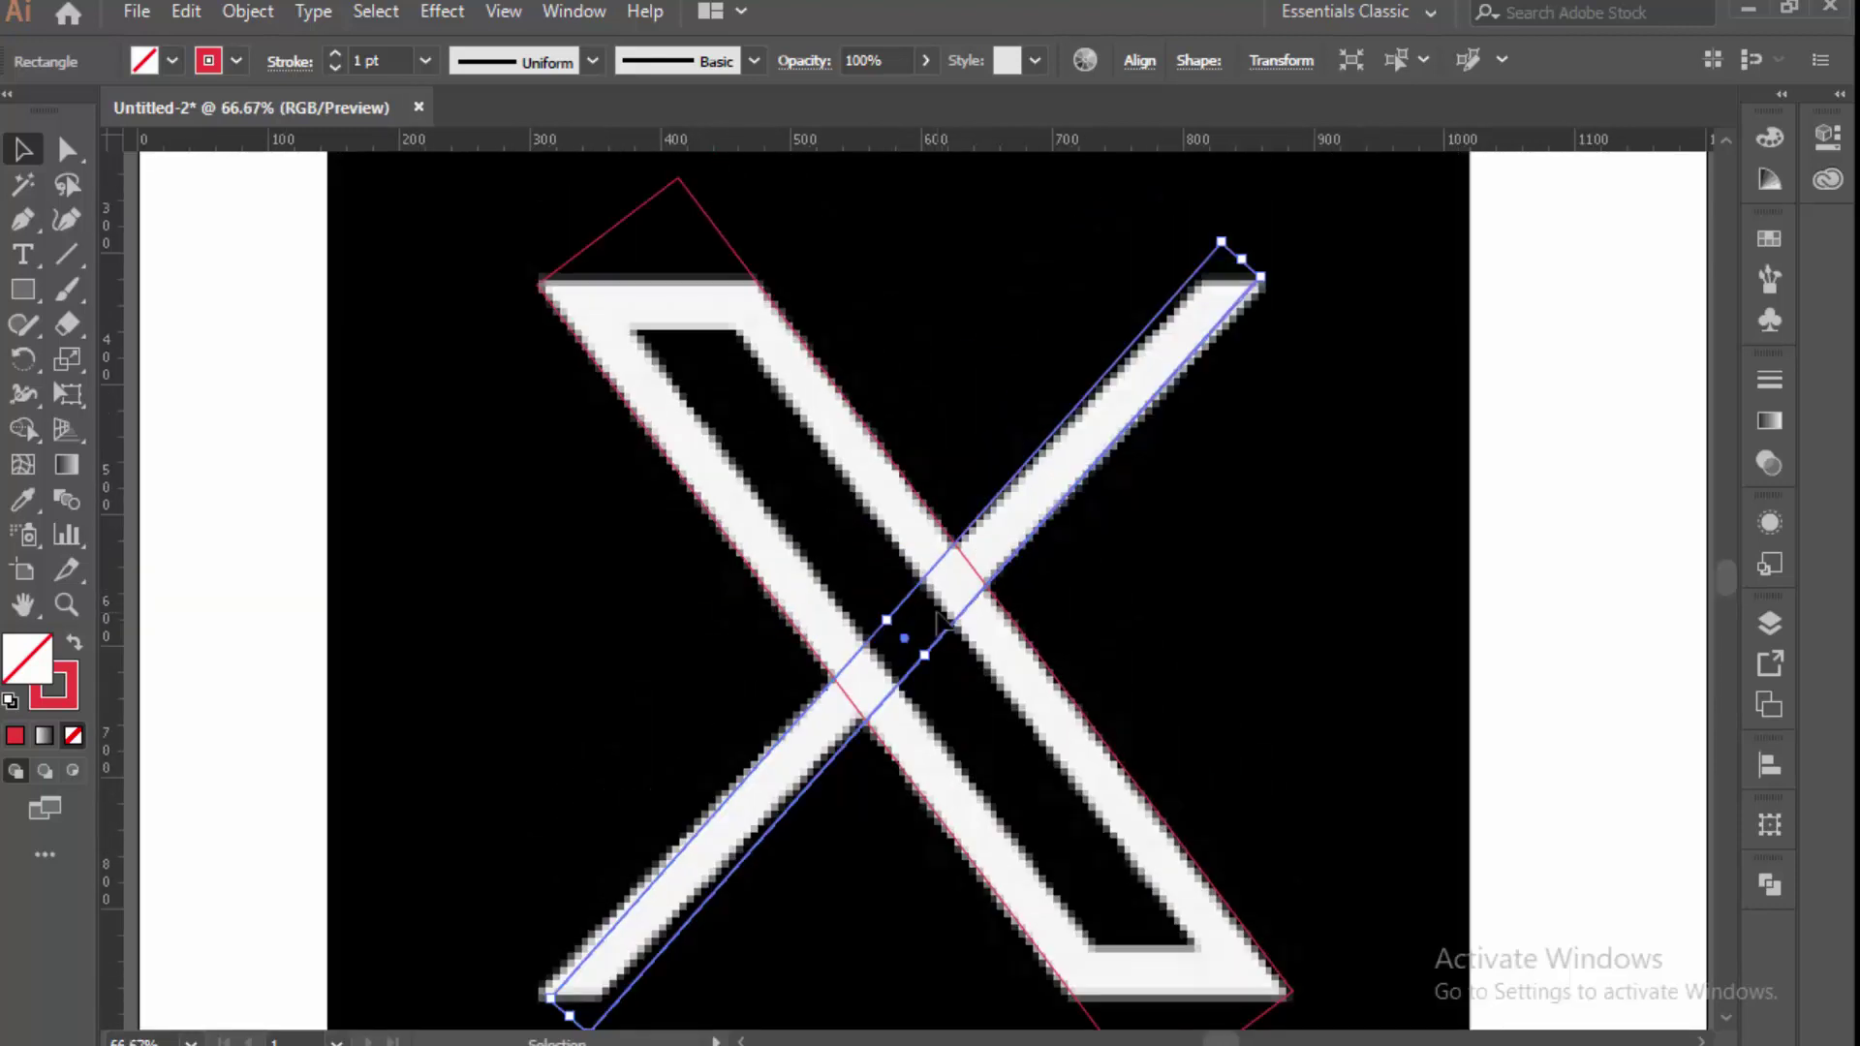
left_click_drag(1105, 528, 1112, 526)
scroll(756, 847, "down", 2)
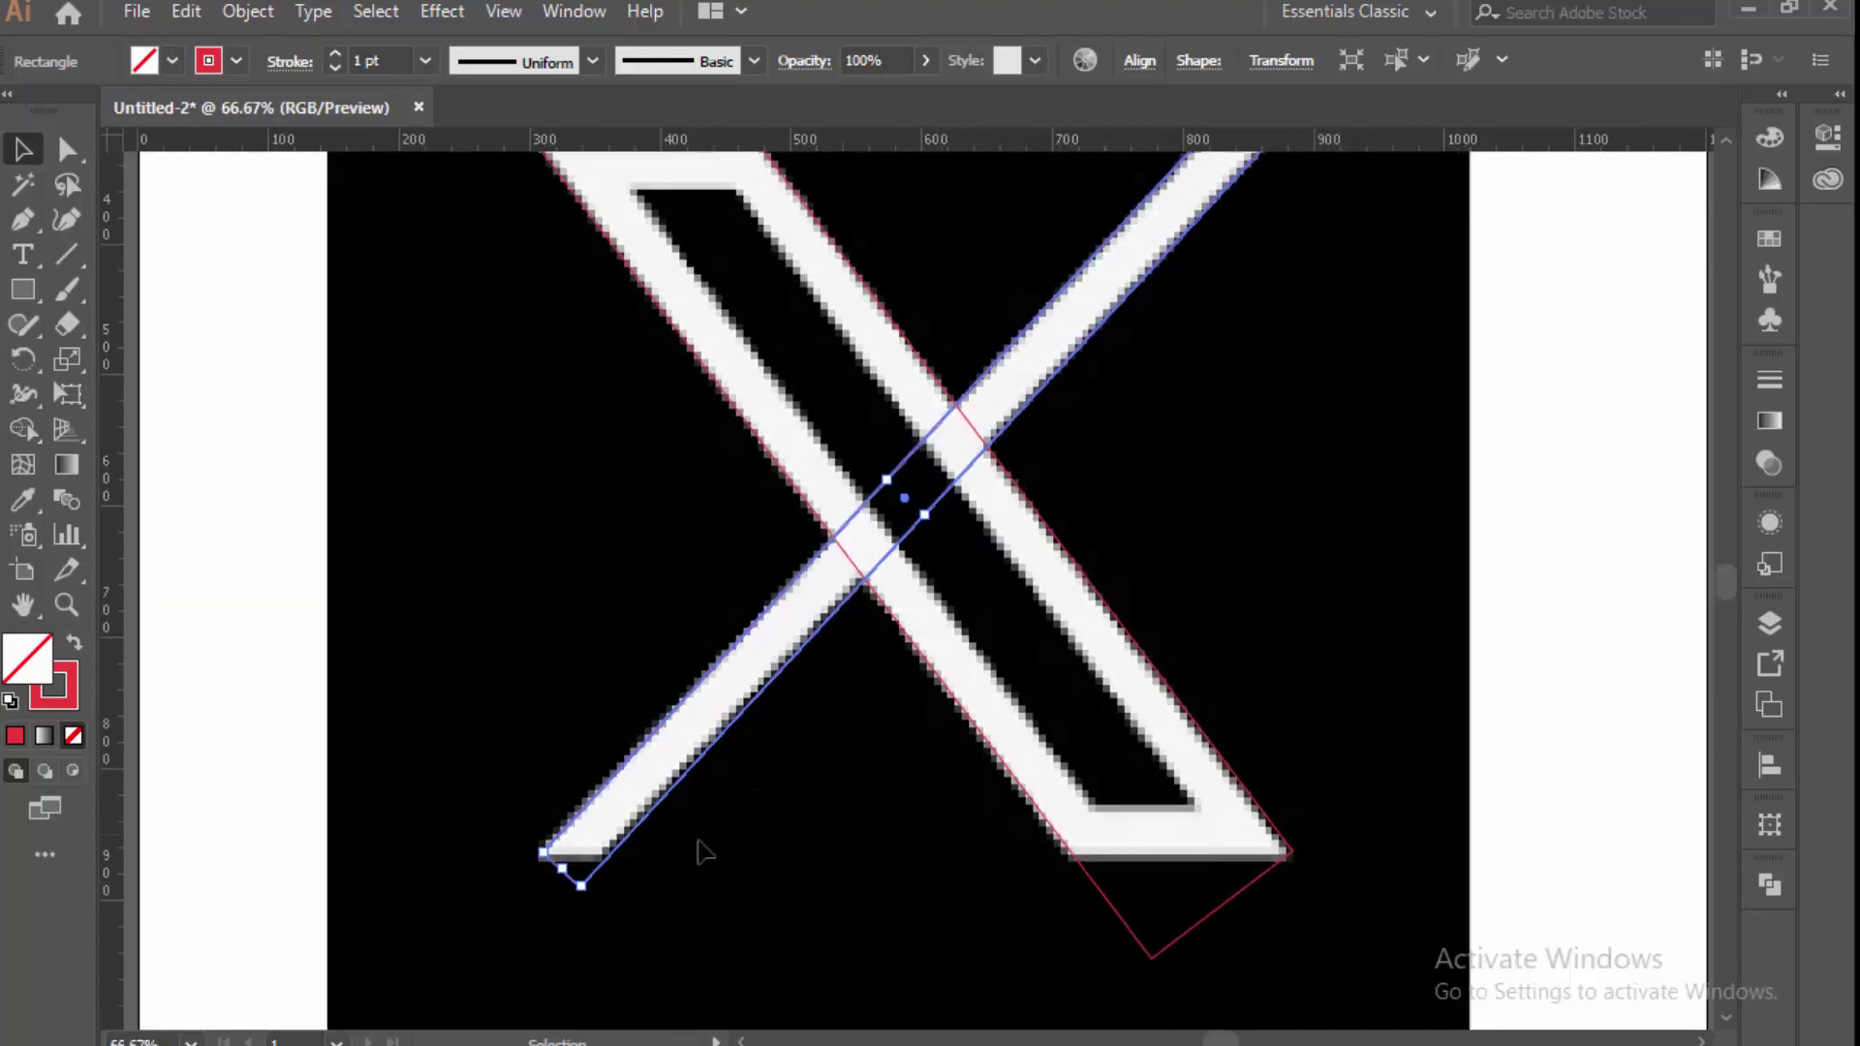
scroll(572, 914, "up", 3)
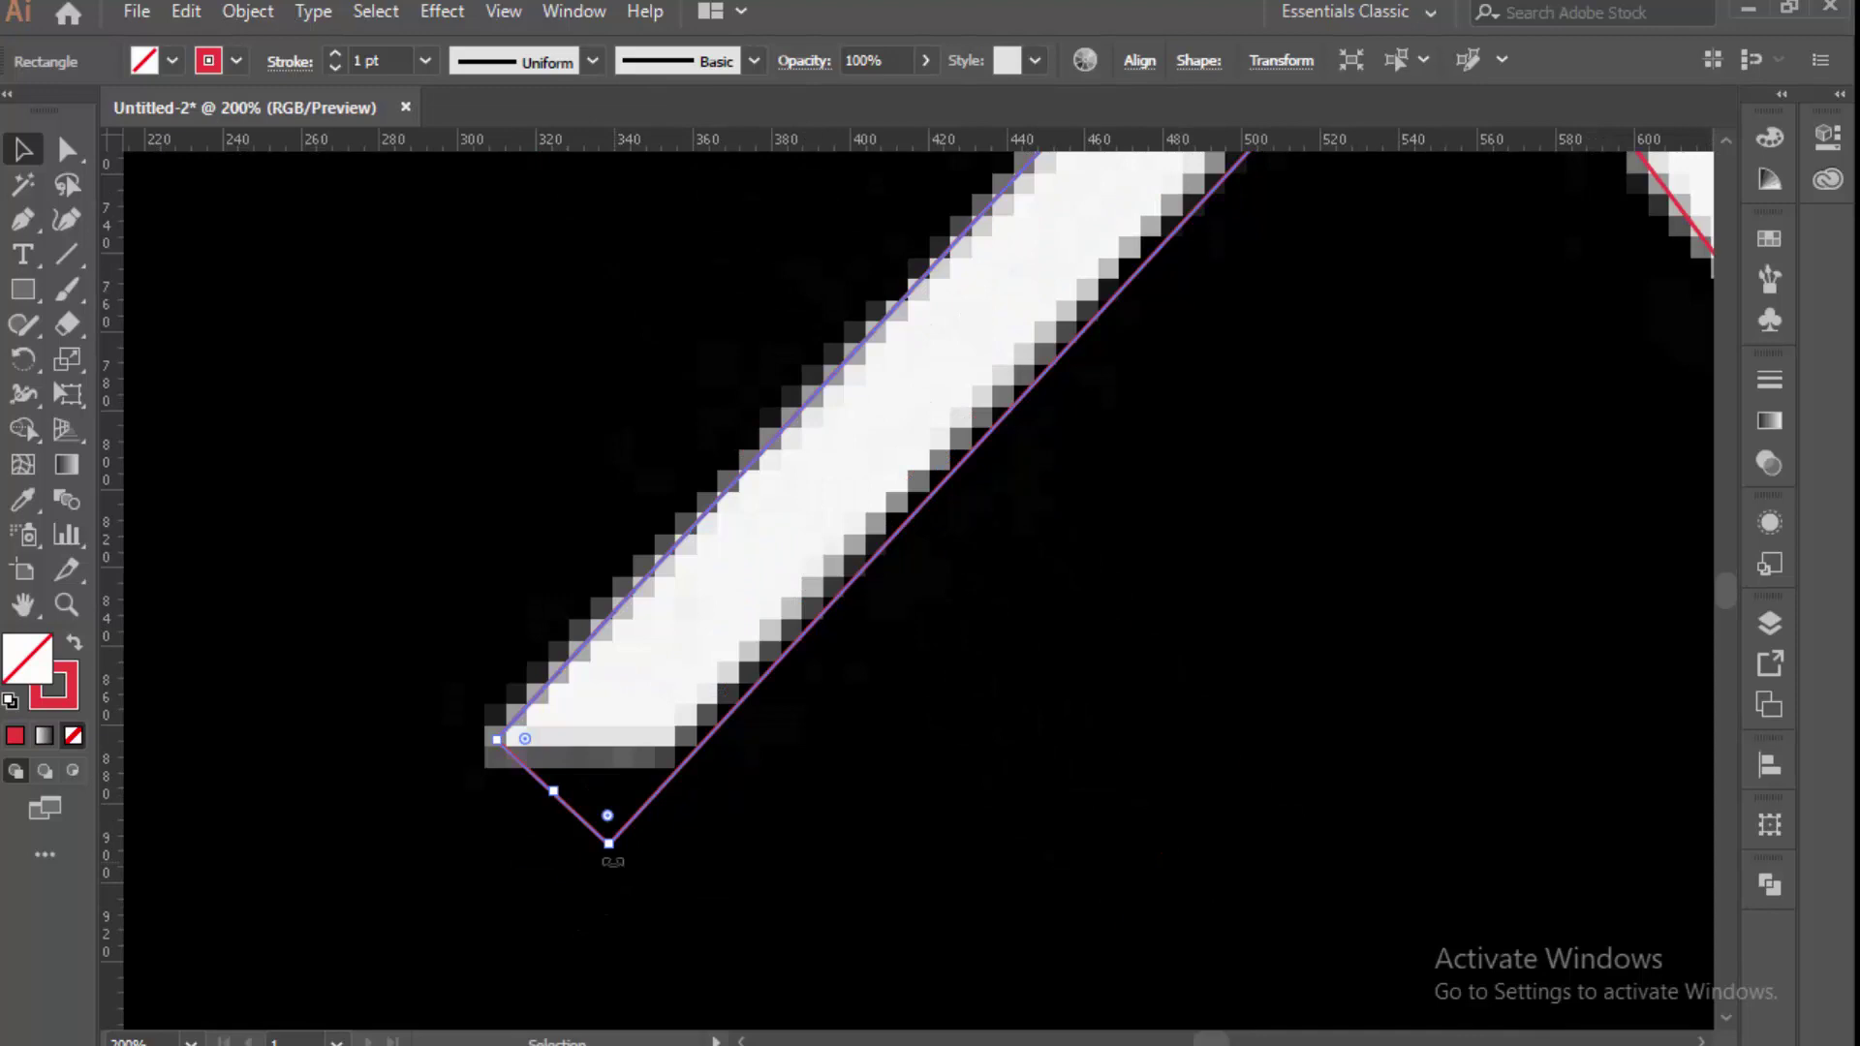
left_click_drag(612, 861, 592, 858)
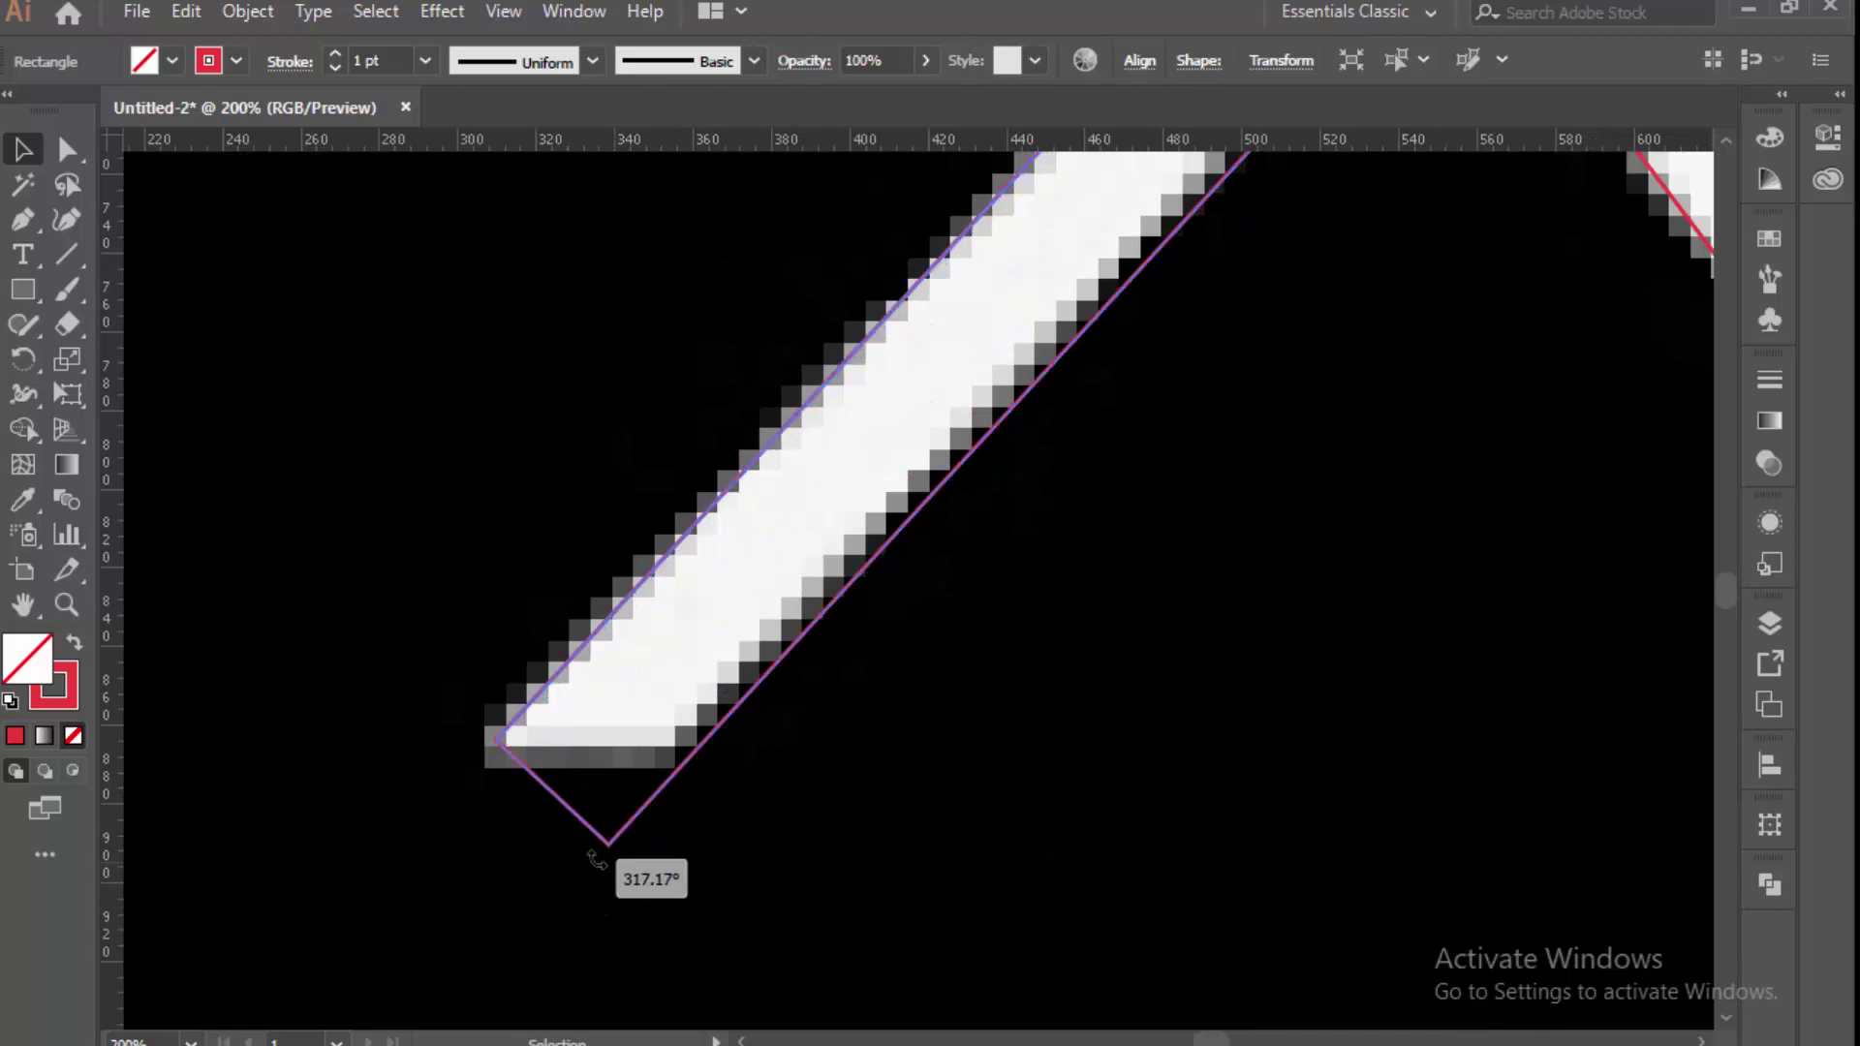
left_click_drag(592, 858, 595, 860)
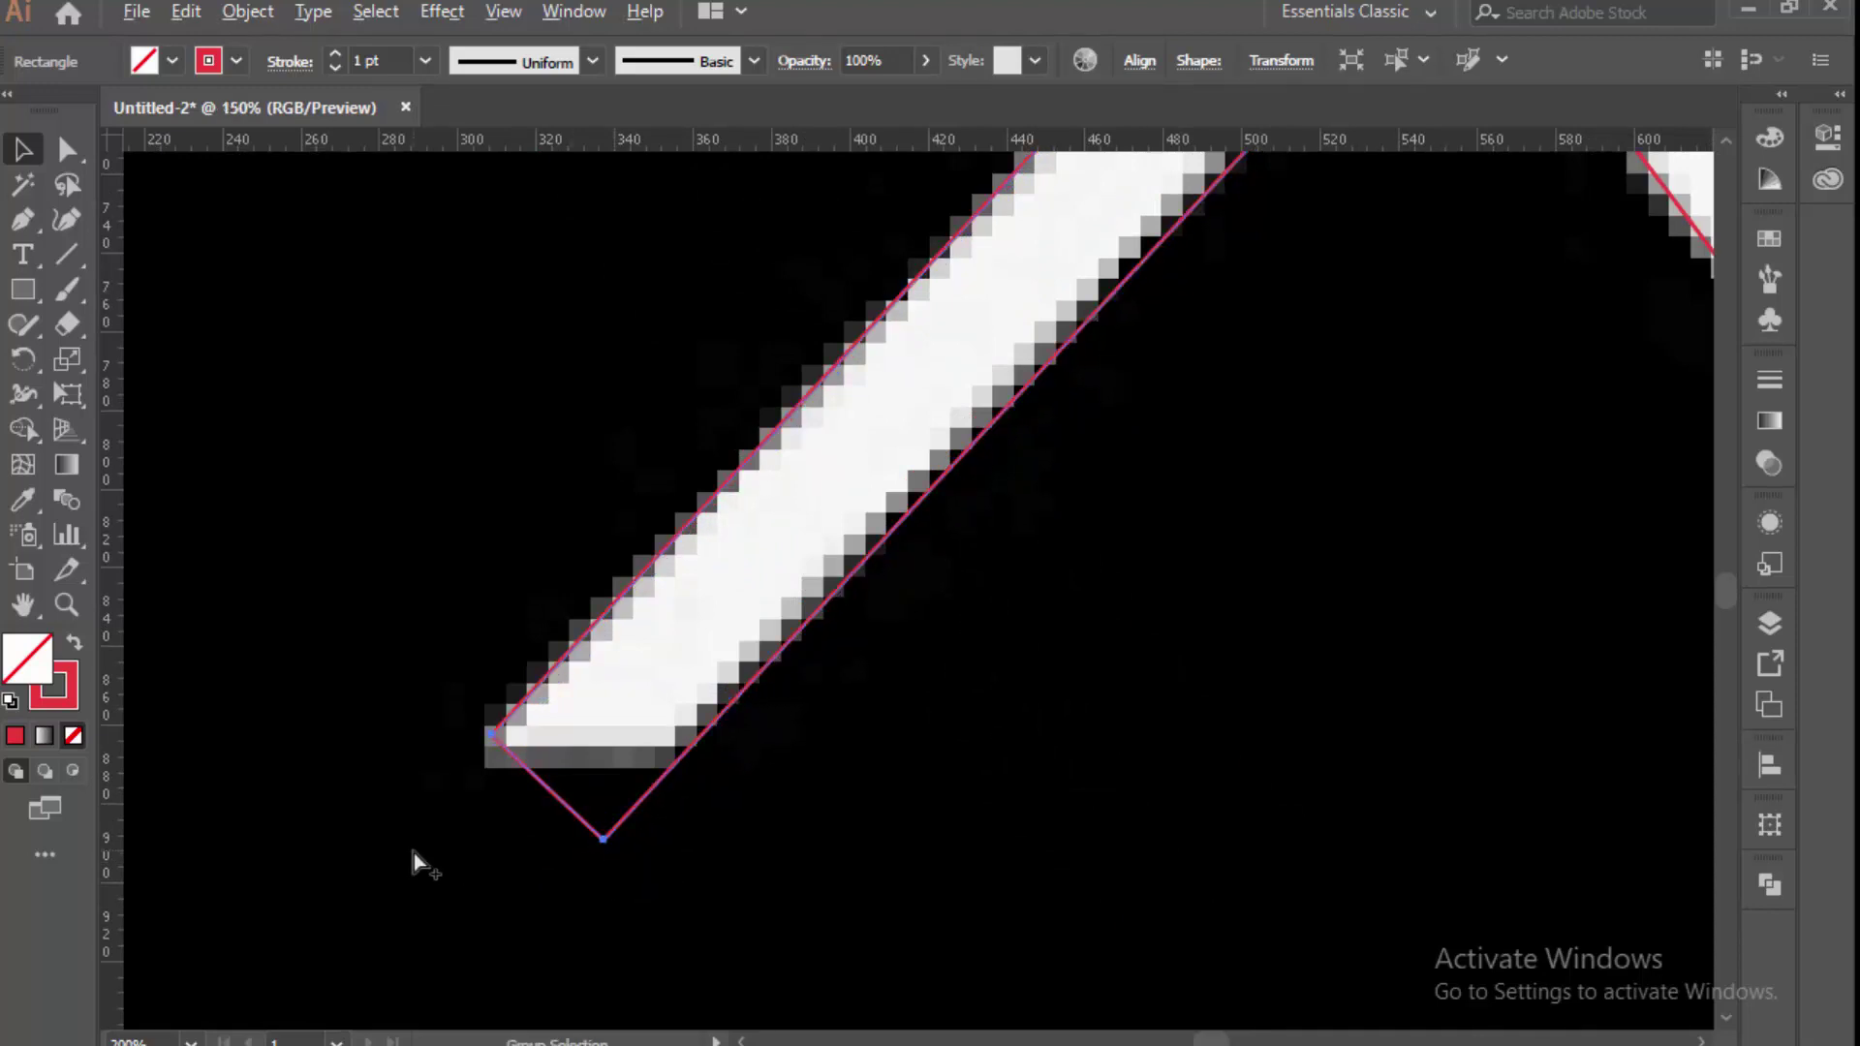
scroll(414, 857, "down", 2)
scroll(653, 693, "up", 4)
scroll(663, 695, "up", 4)
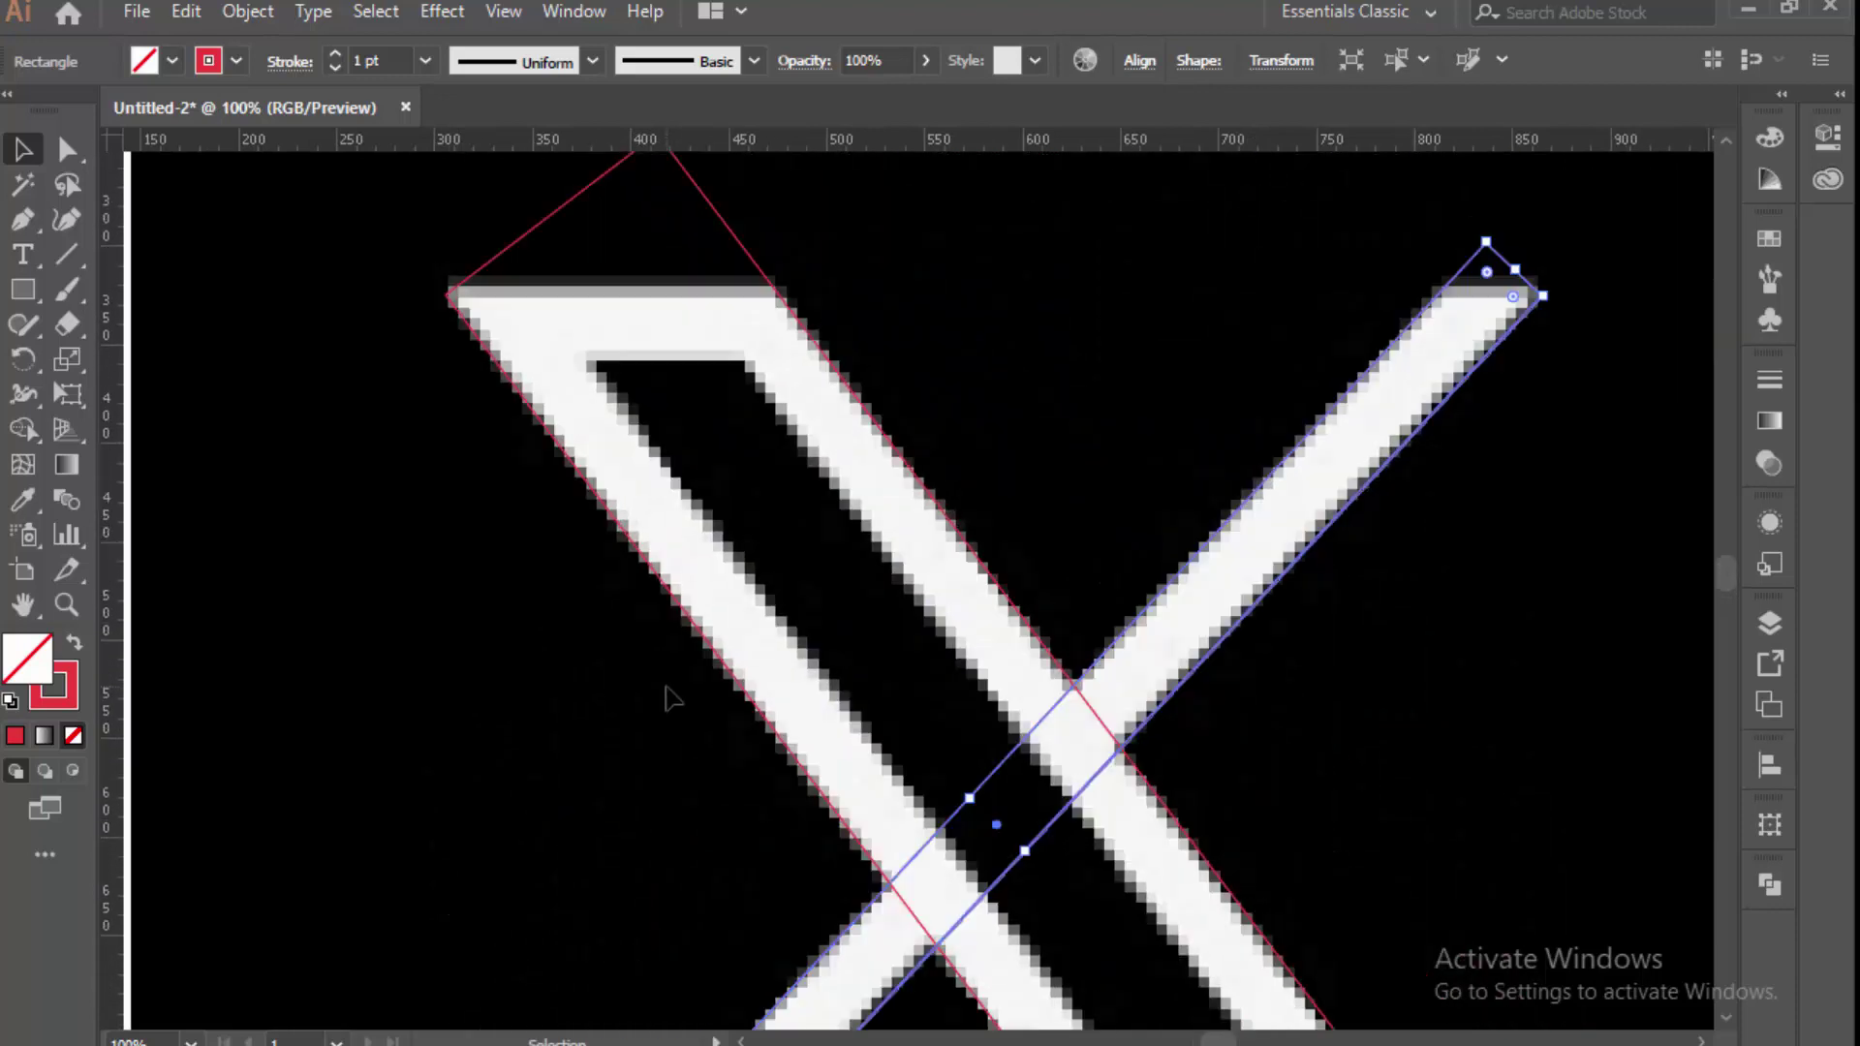
scroll(901, 325, "up", 3)
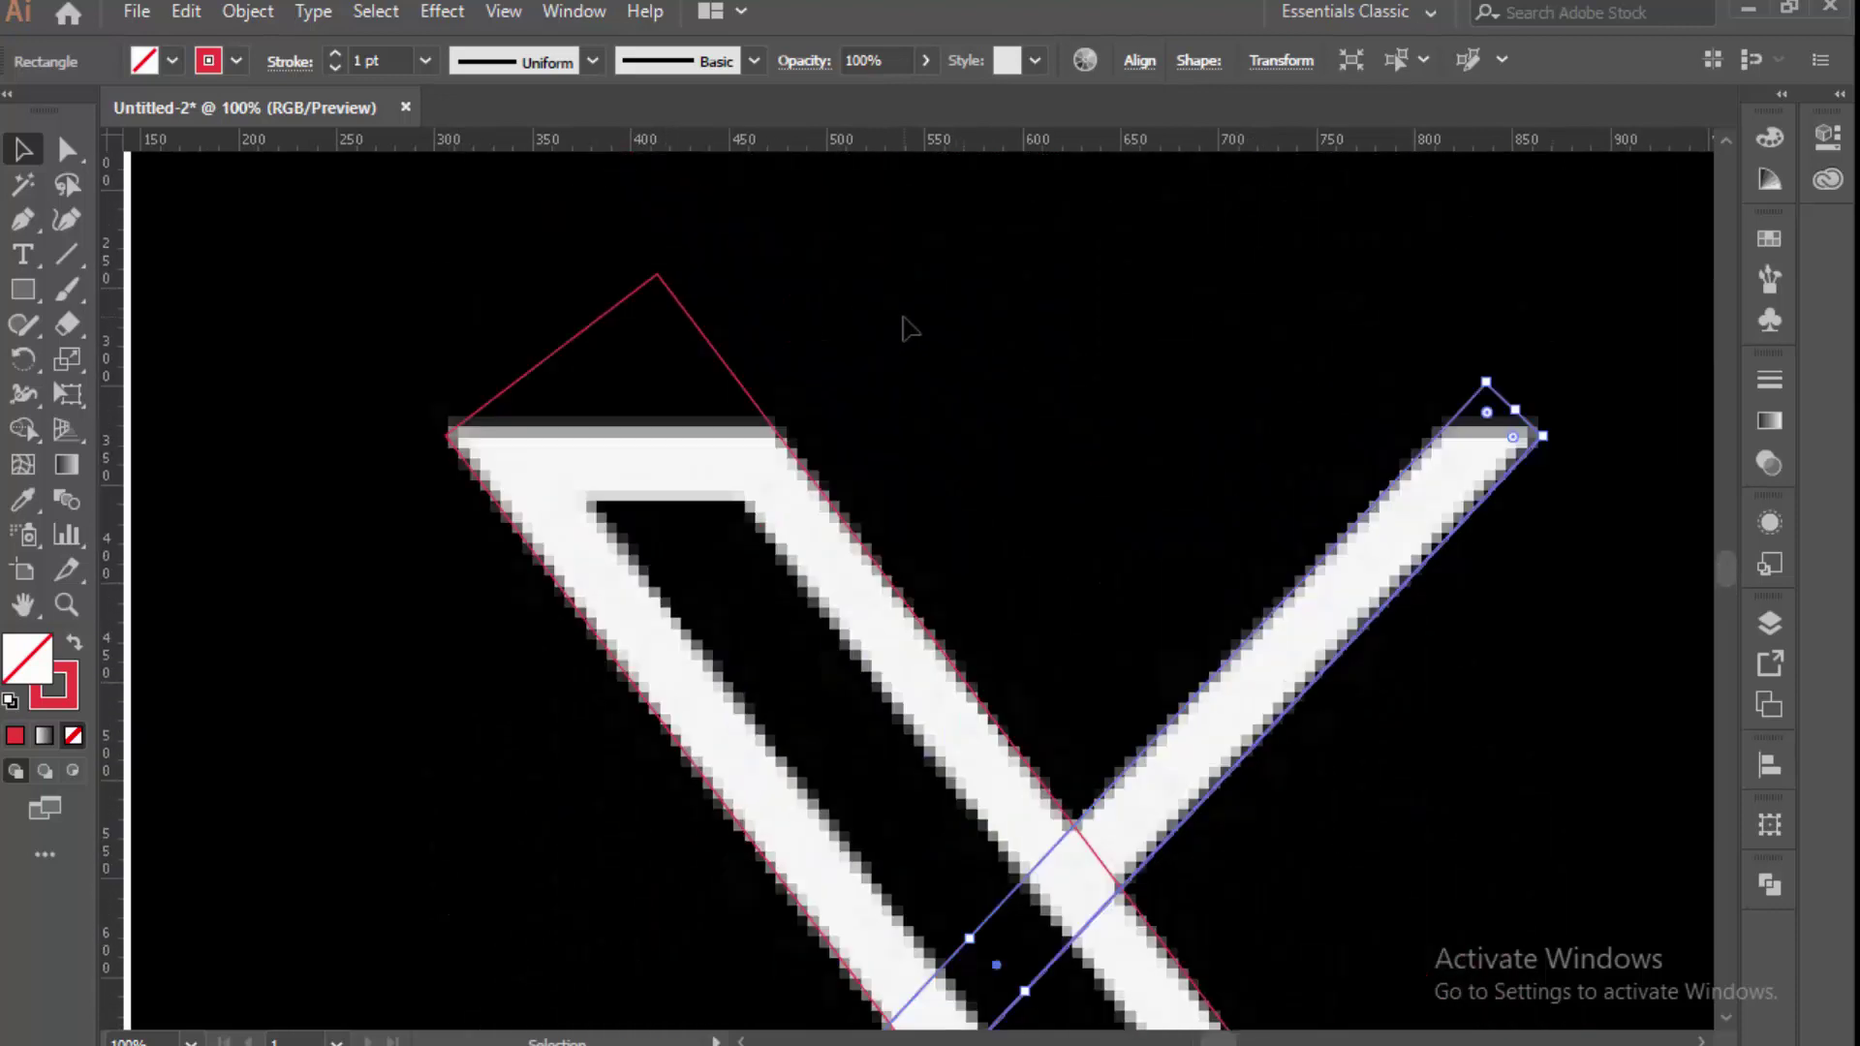
Add a guide along the X's top and stretch the tilted rectangle's corner to it.
left_click_drag(931, 271, 915, 470)
scroll(456, 465, "up", 5)
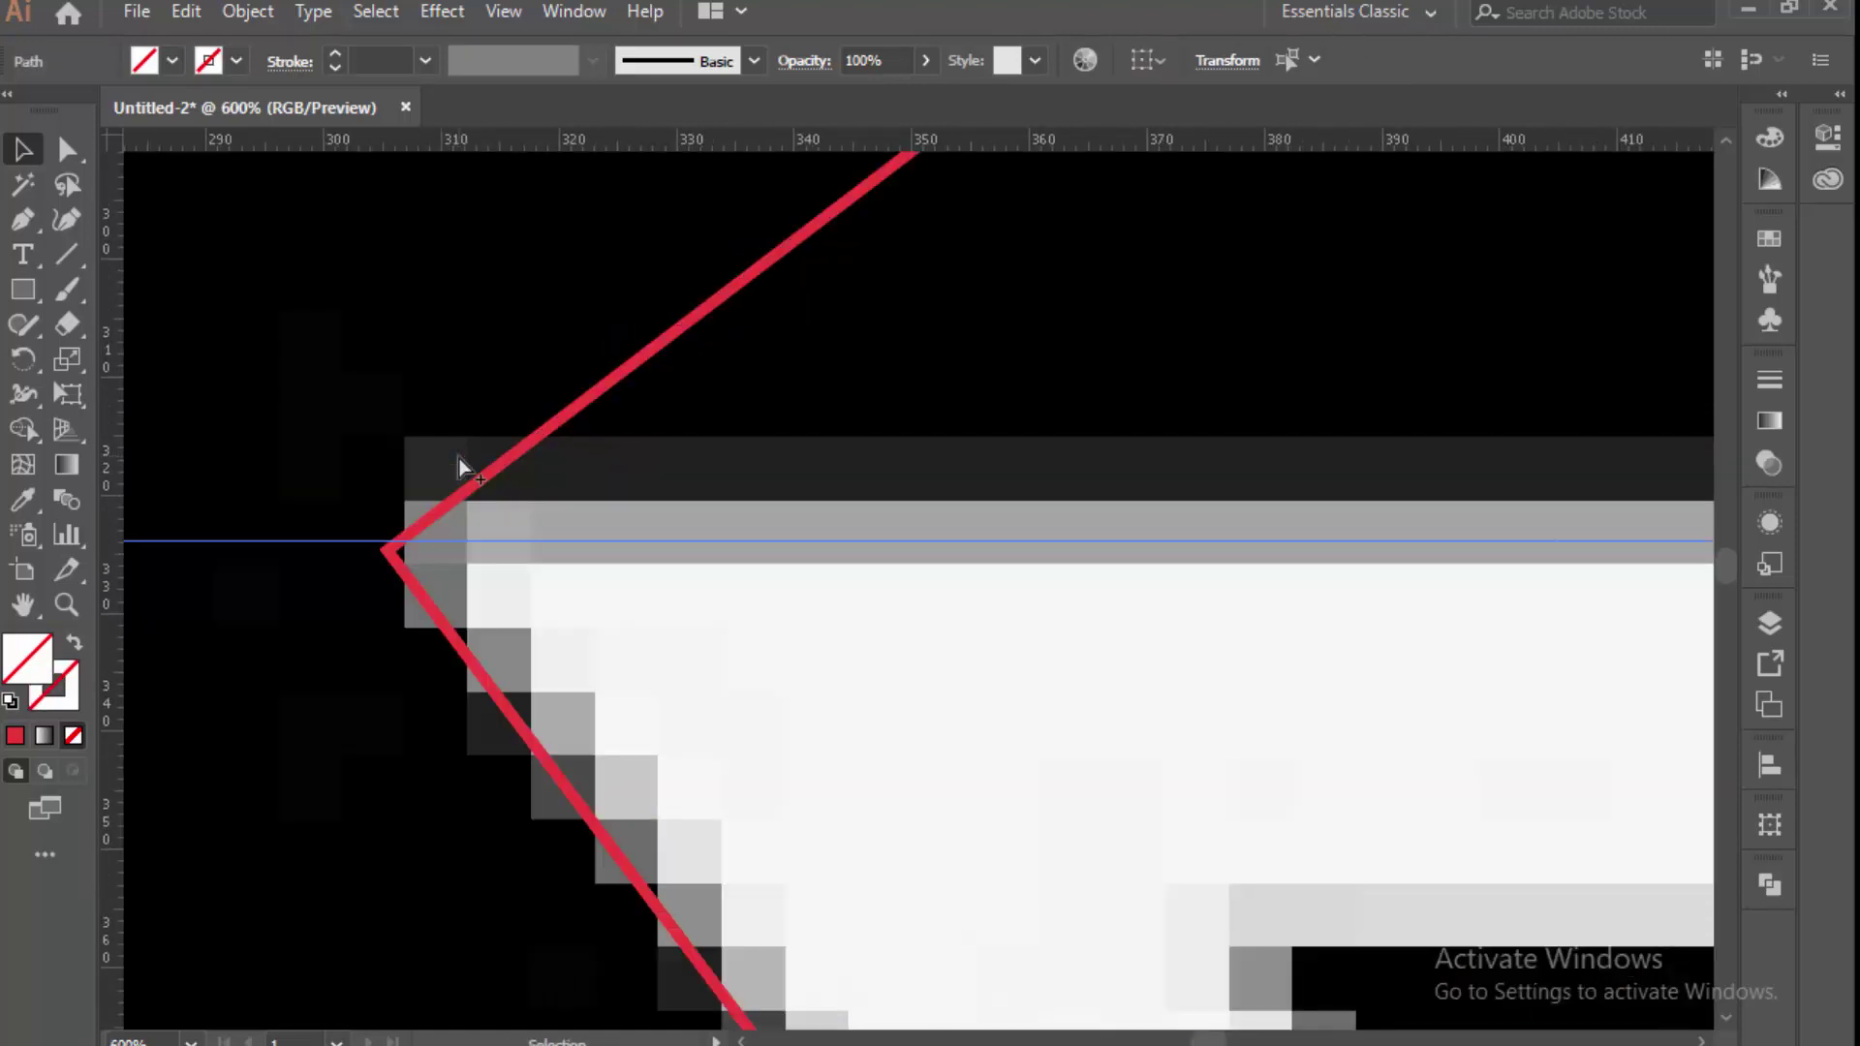
left_click(489, 510)
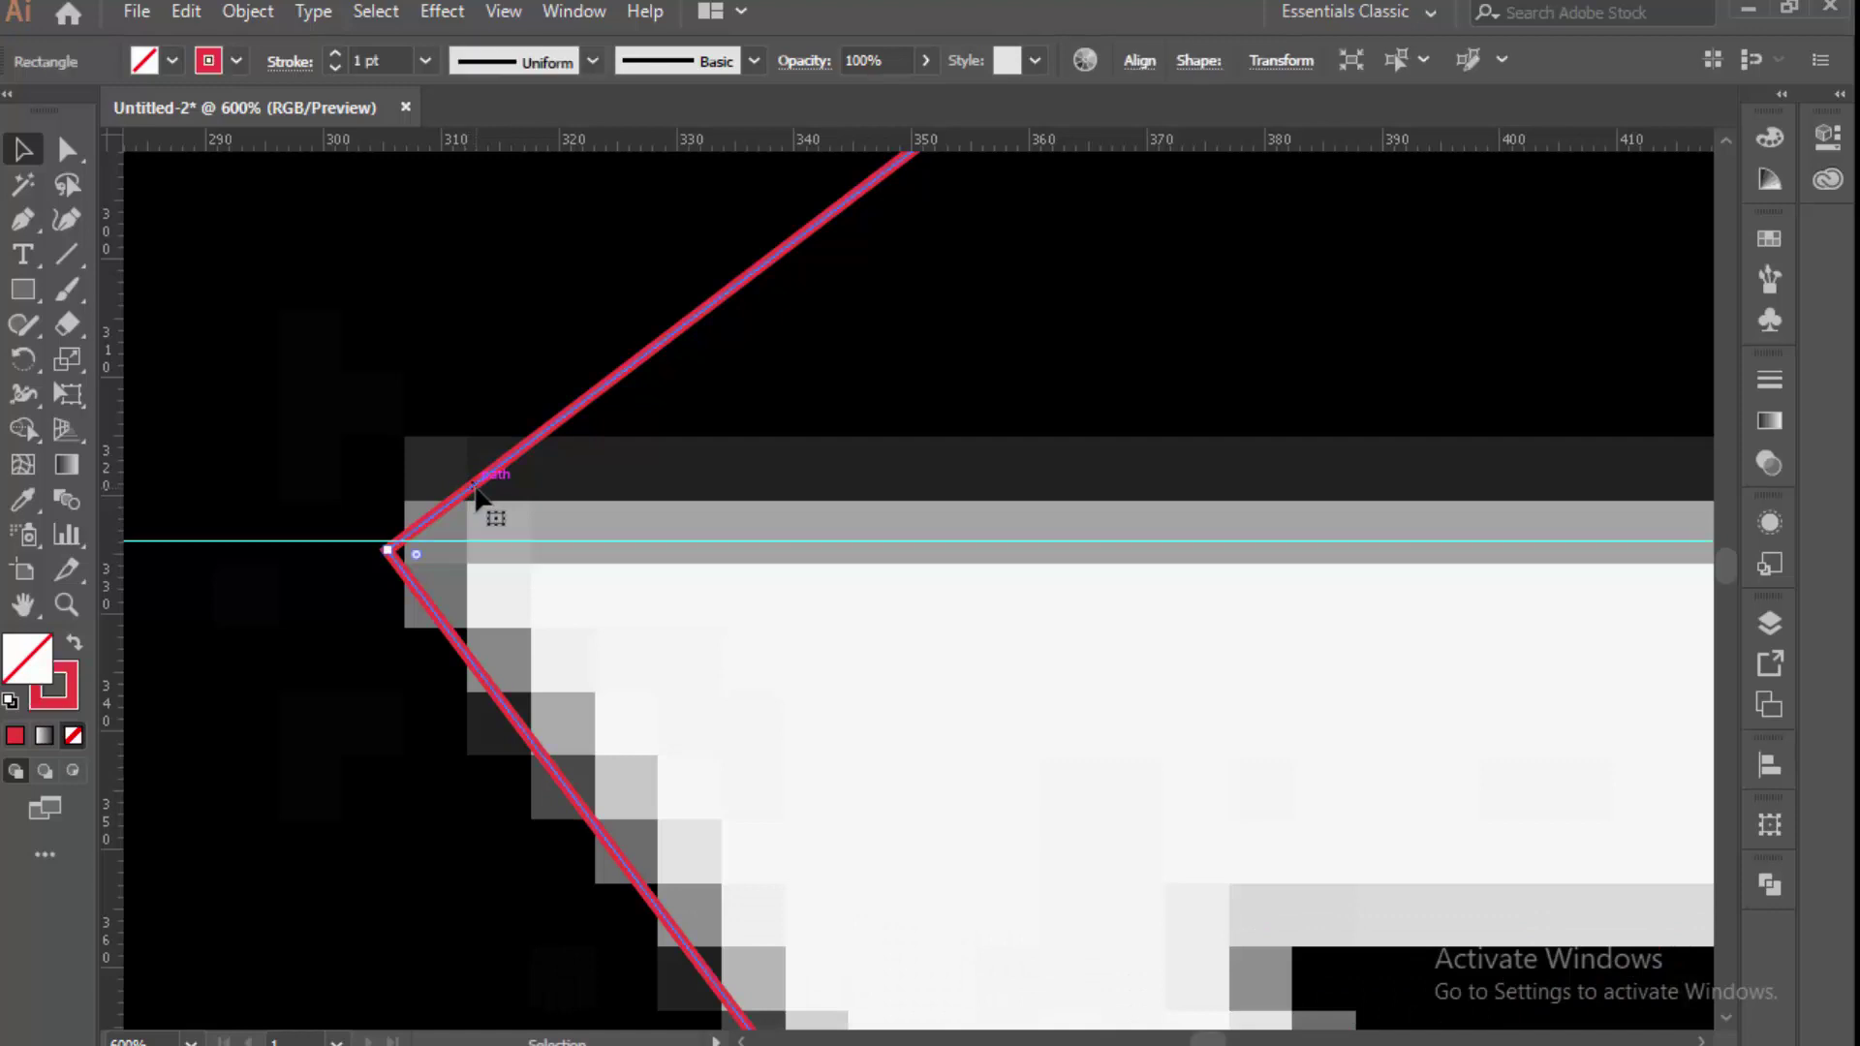
scroll(600, 436, "down", 3)
left_click_drag(732, 311, 731, 310)
scroll(568, 448, "up", 3)
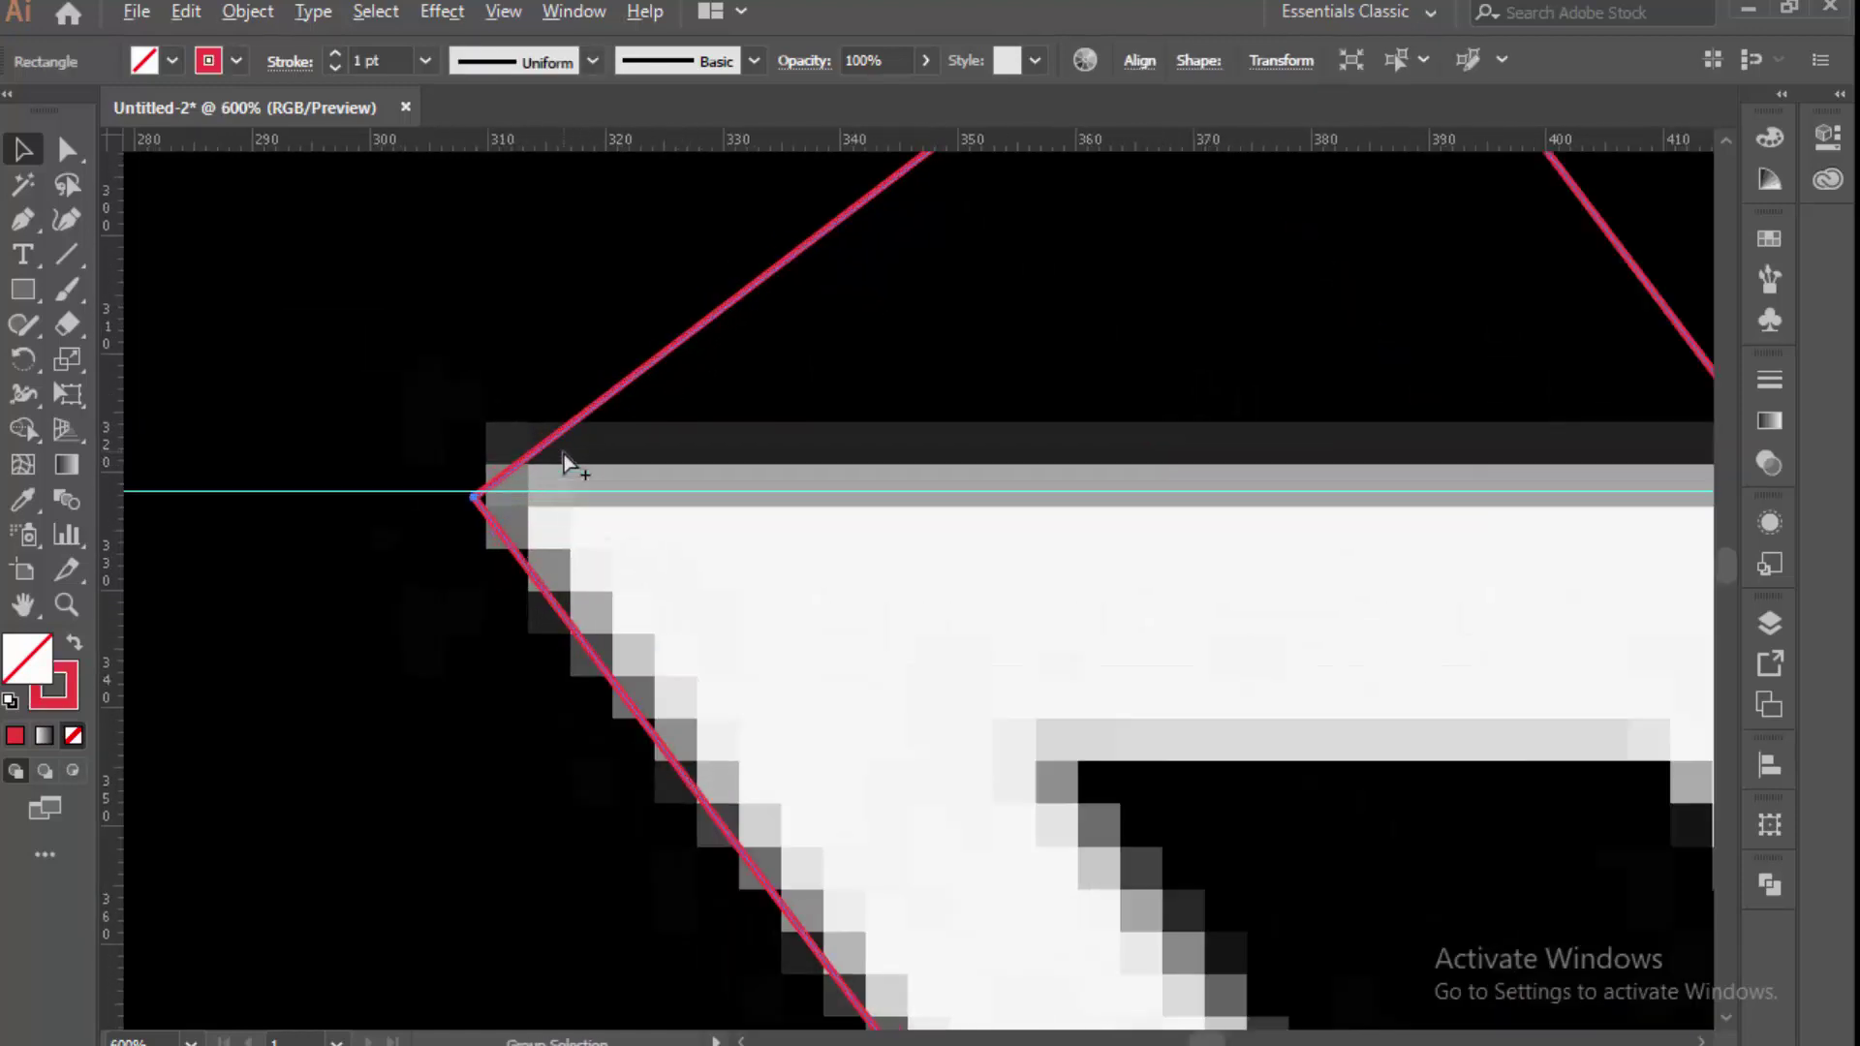
scroll(456, 535, "down", 4)
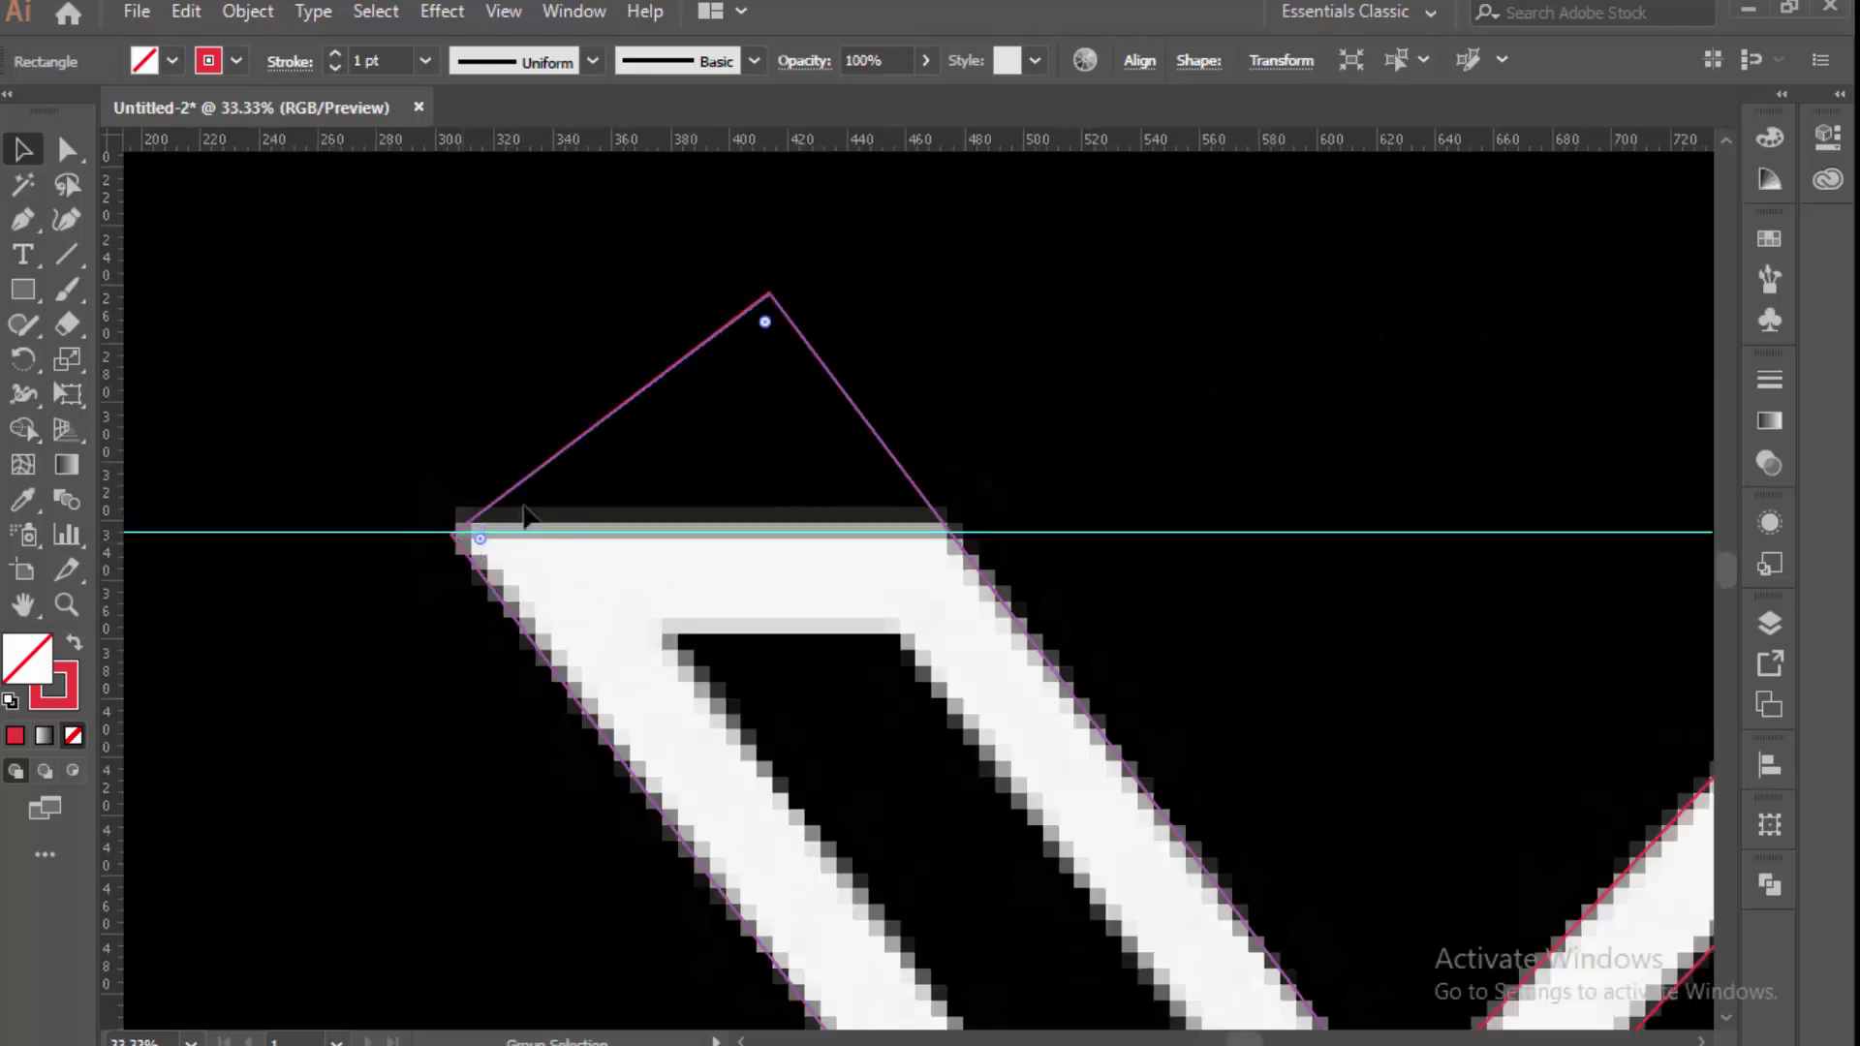
scroll(523, 513, "down", 4)
Add a guide along the X's bottom and snap the thin-bar rectangle's corner onto it.
mouse_move(809, 155)
left_mouse_down()
mouse_move(796, 755)
mouse_move(809, 746)
left_mouse_up()
scroll(581, 717, "down", 2)
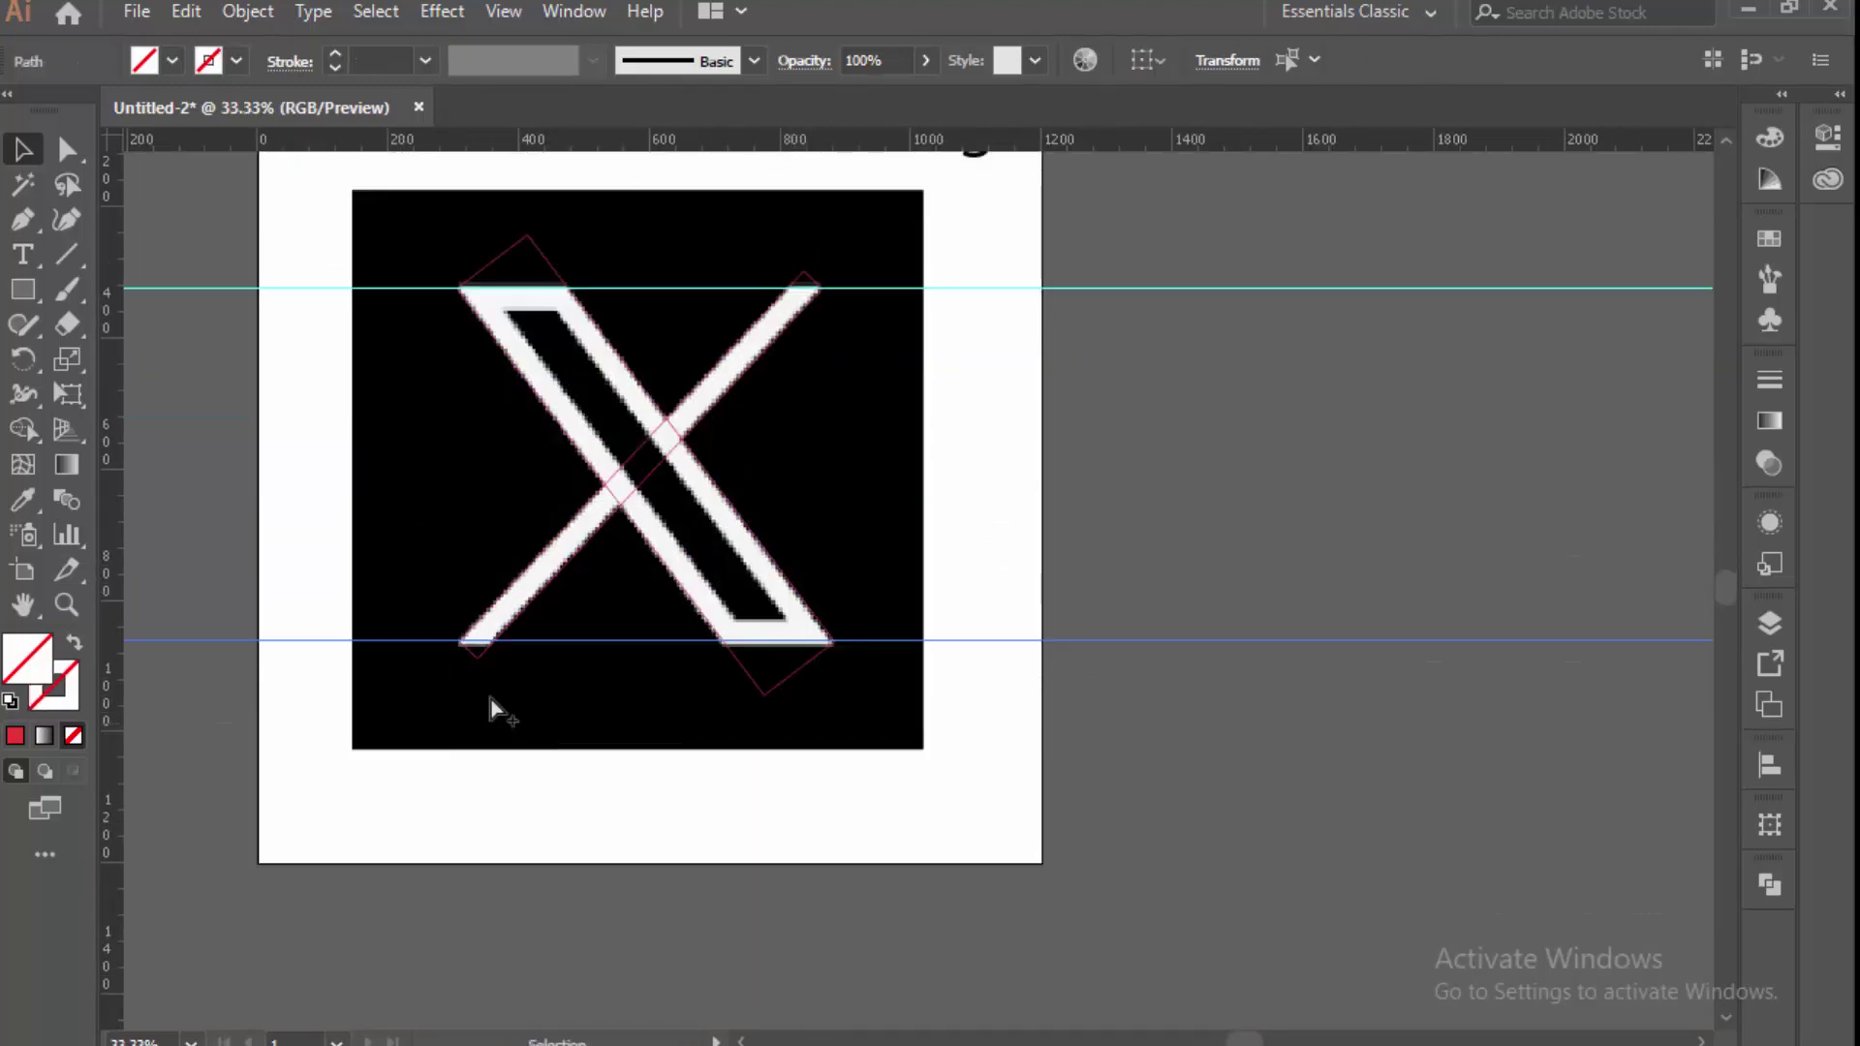
scroll(468, 676, "up", 5)
scroll(433, 554, "up", 2)
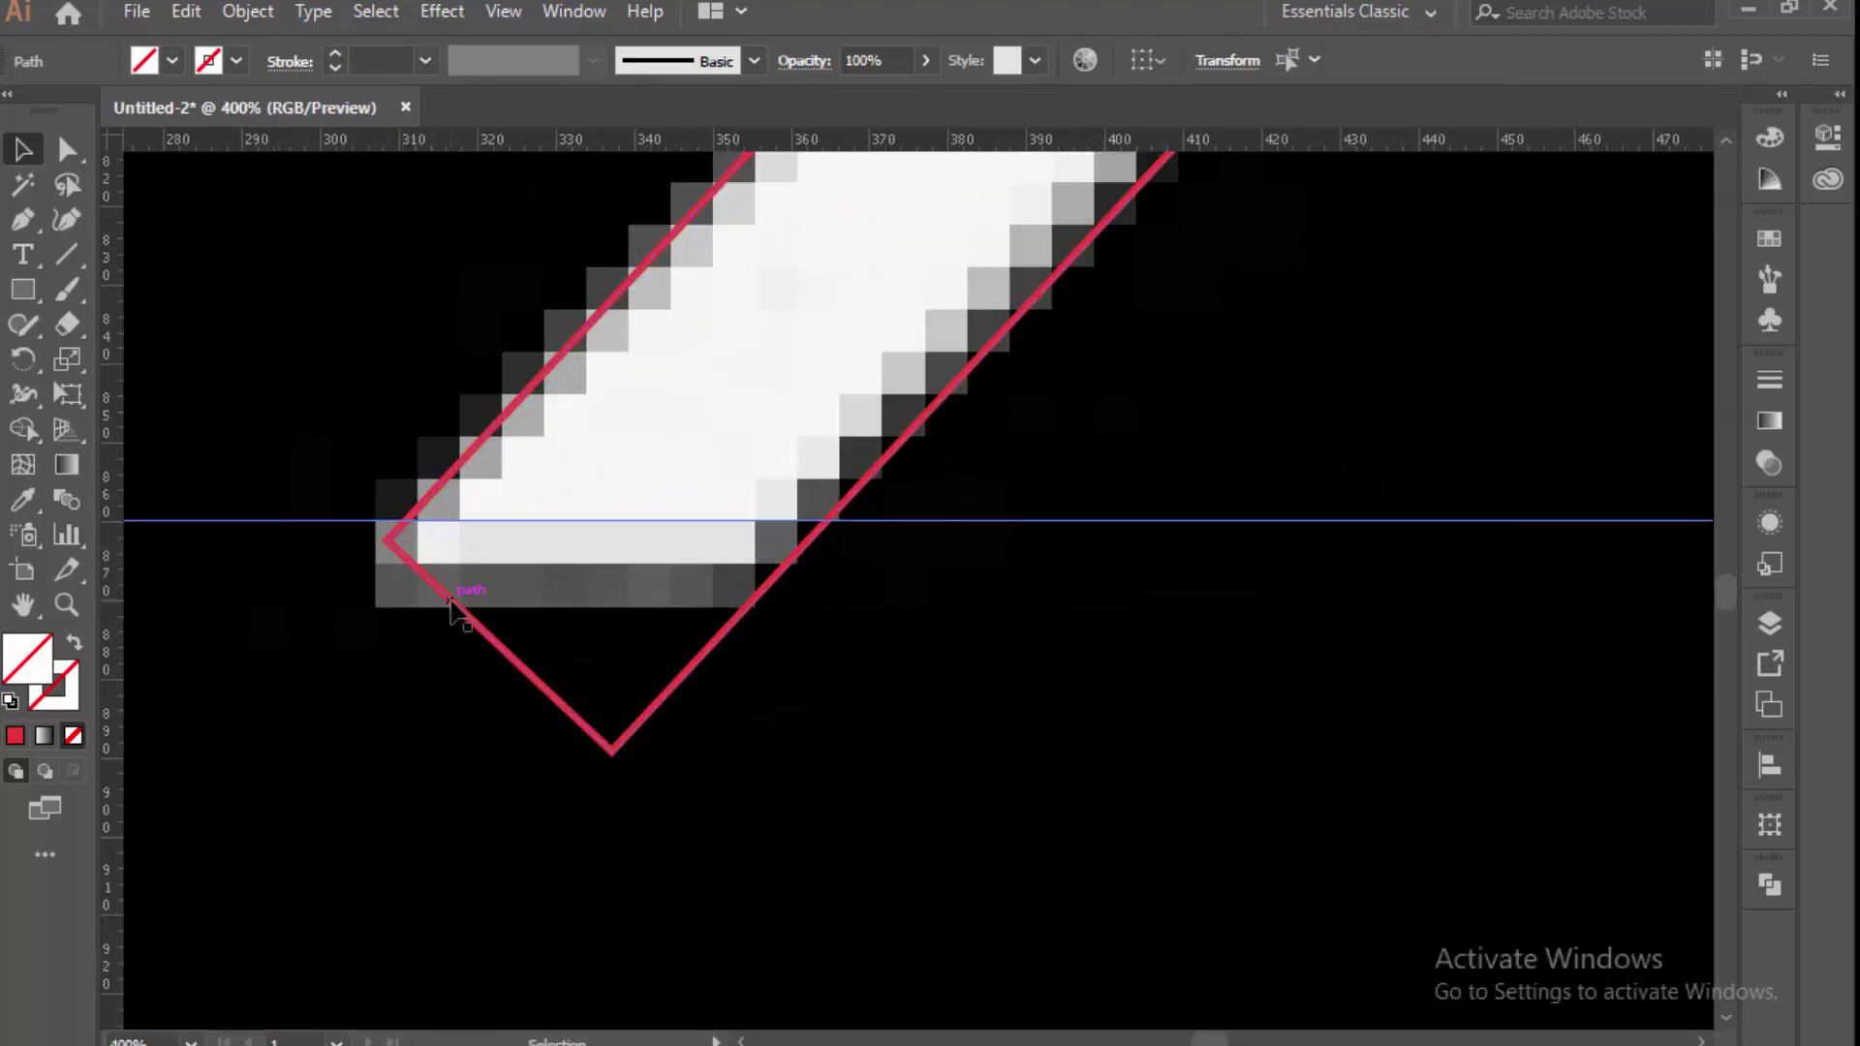
left_click(503, 655)
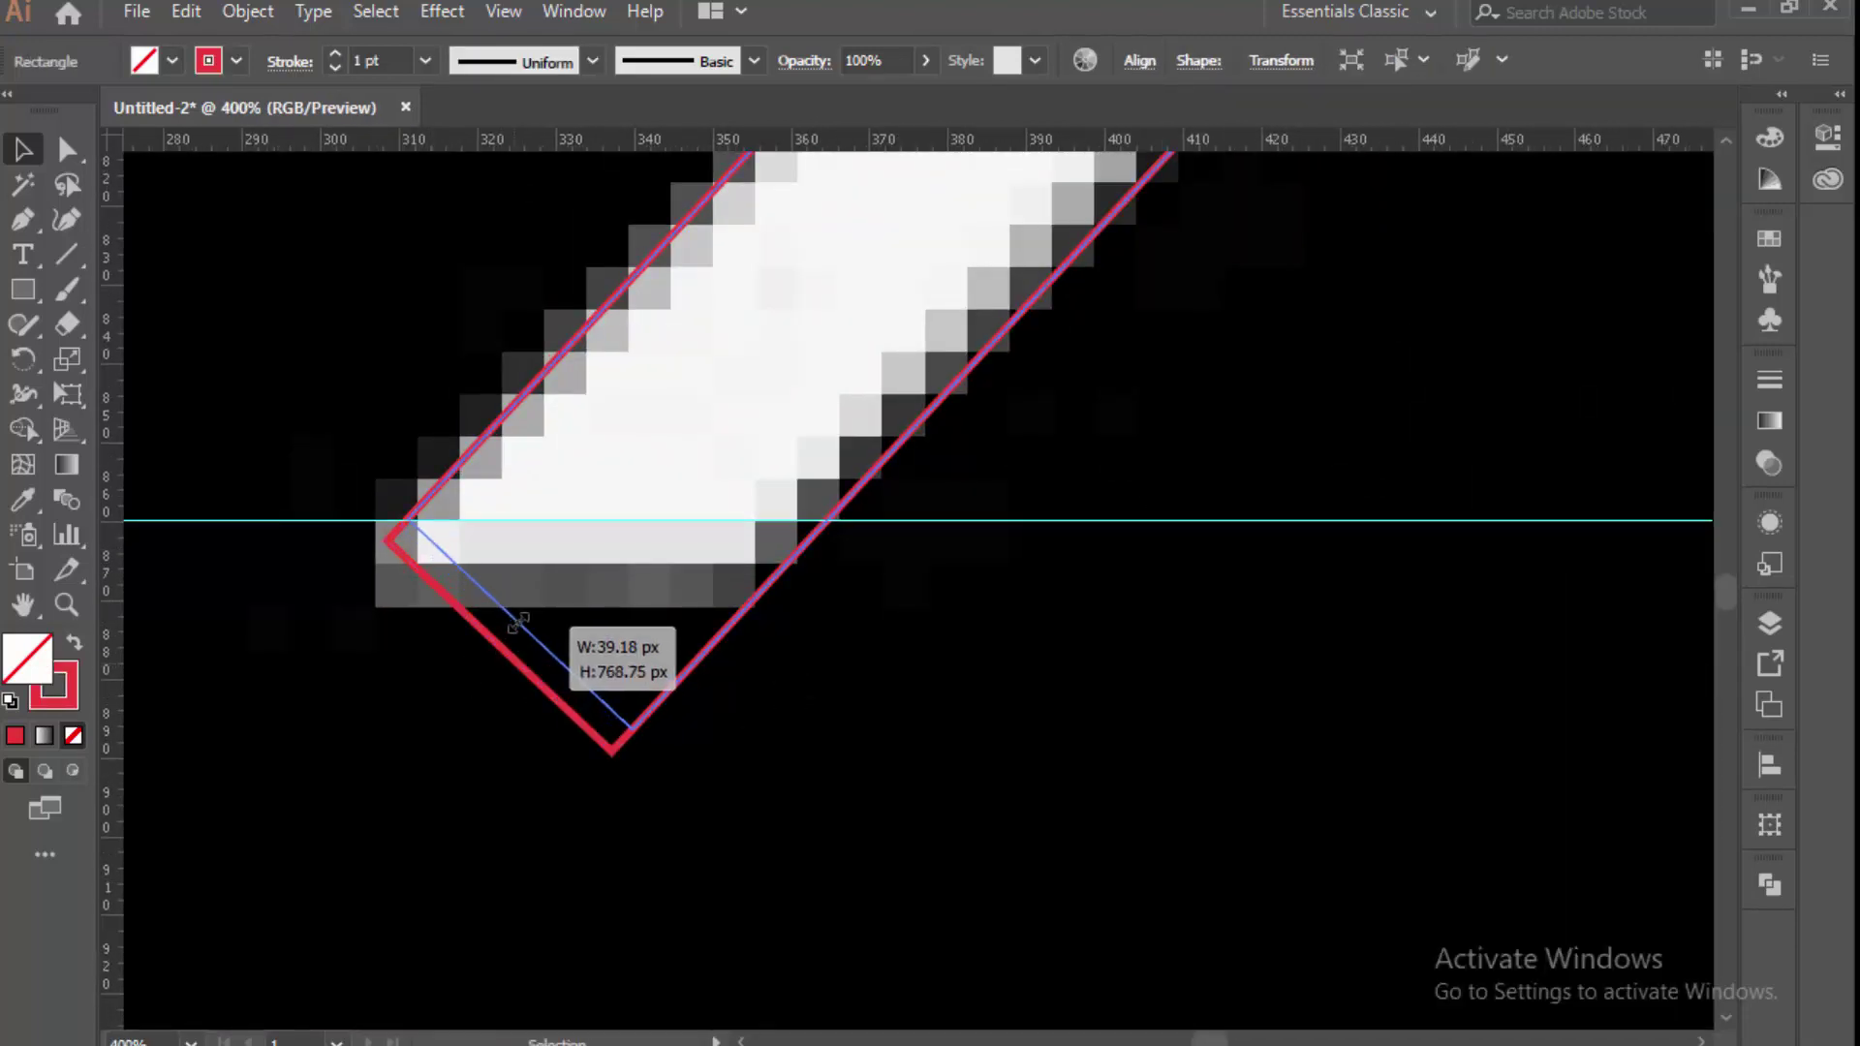
left_click_drag(501, 647, 512, 615)
scroll(449, 658, "down", 2)
scroll(664, 652, "down", 5)
scroll(1072, 433, "up", 2)
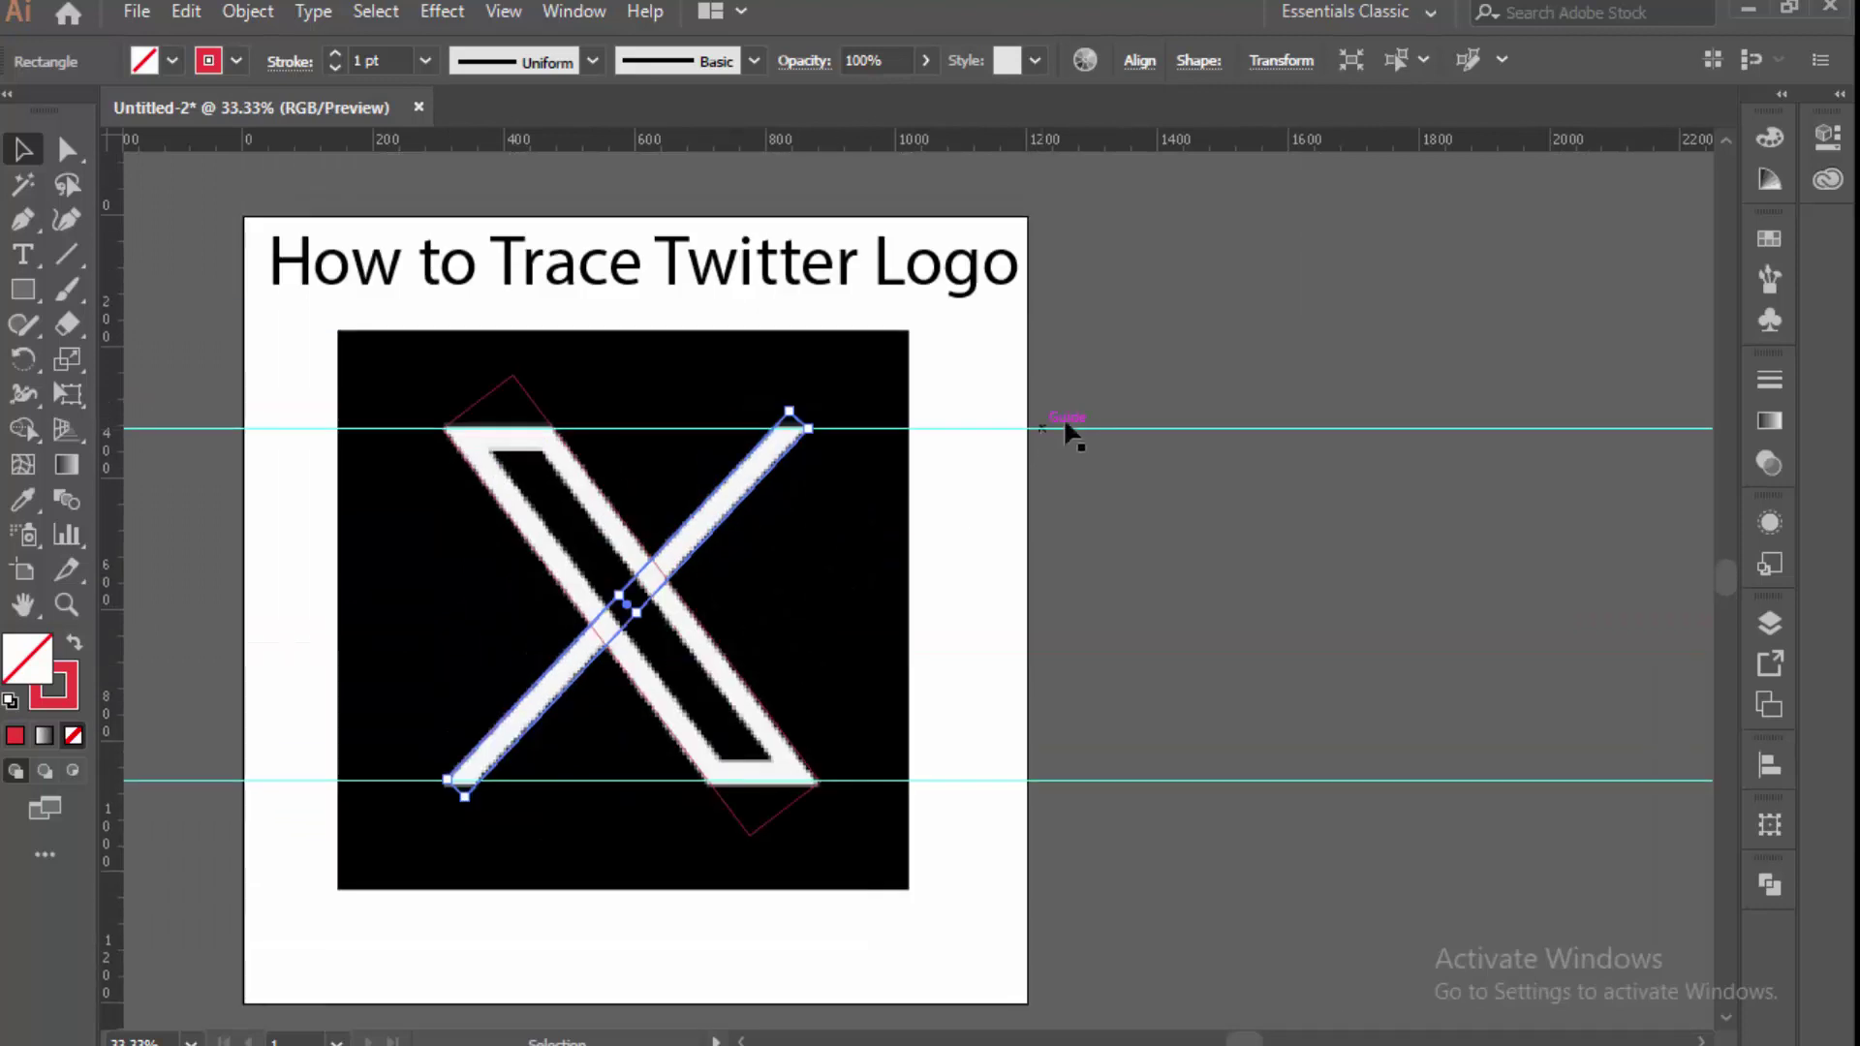
Lock the guides in place.
right_click(1080, 431)
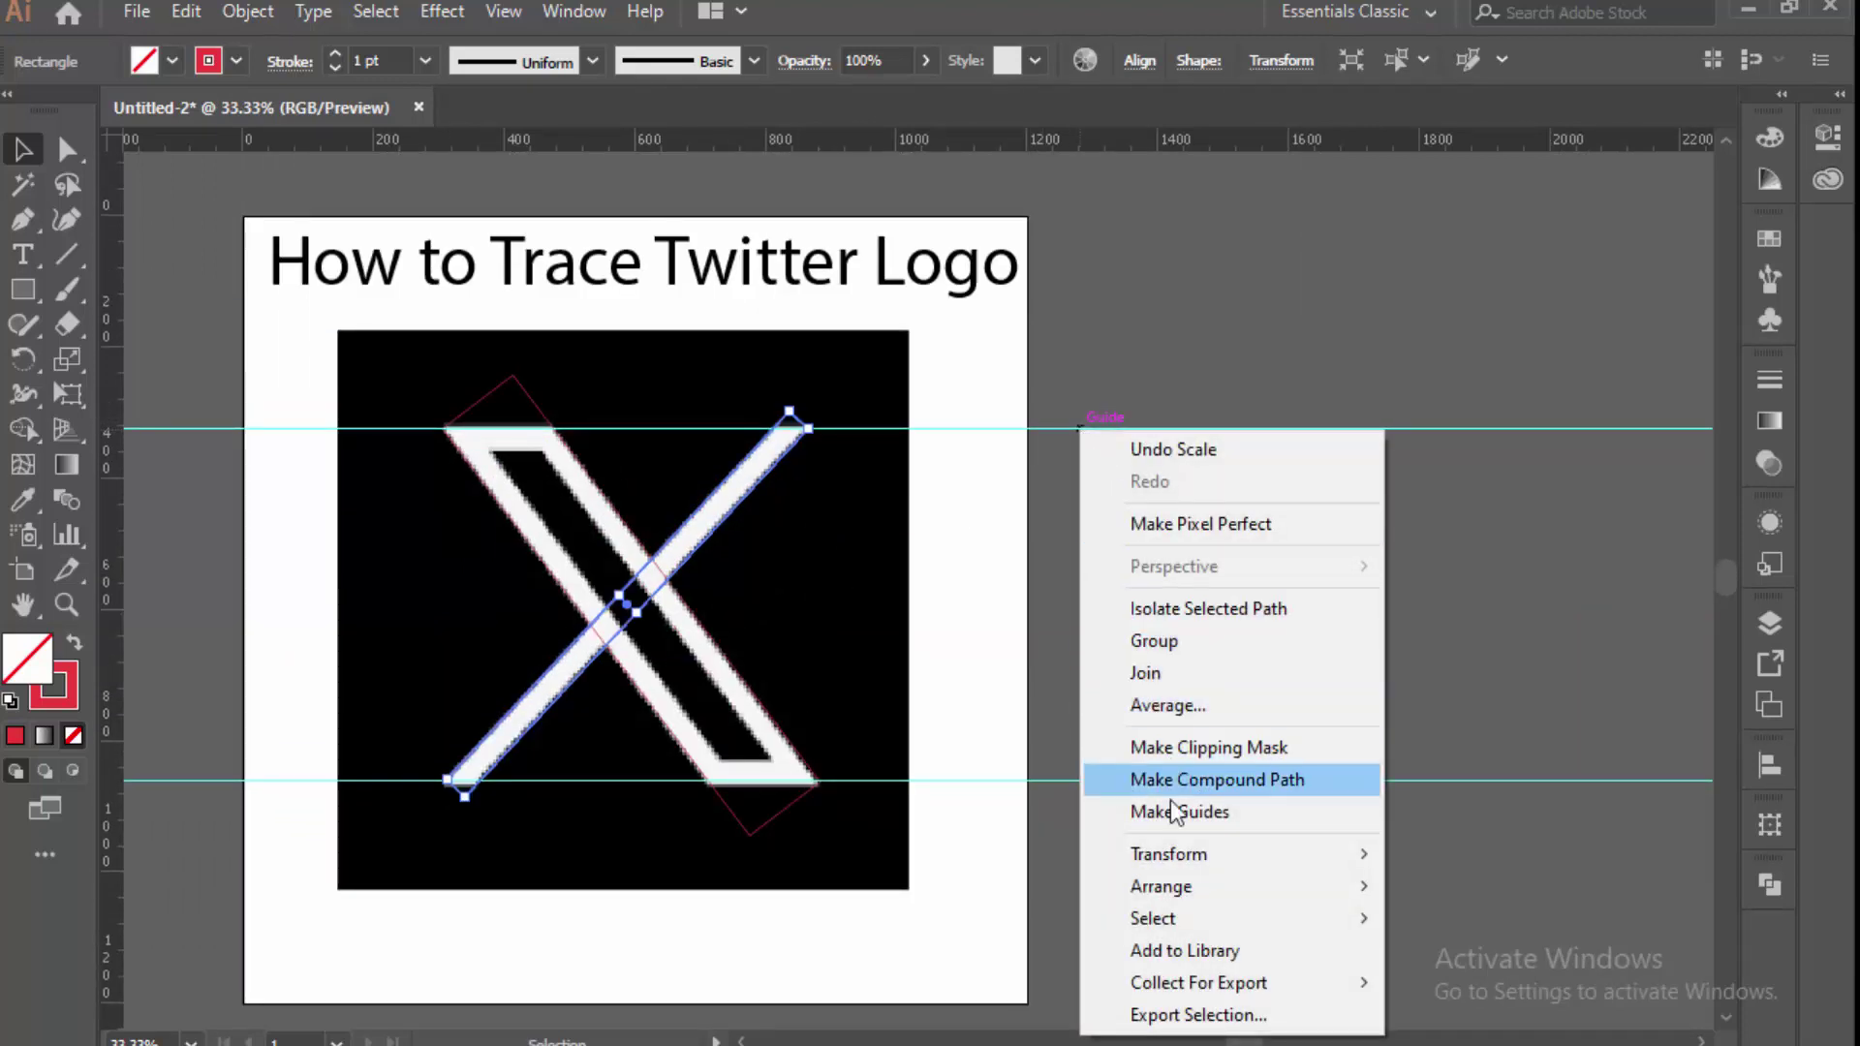
left_click(1020, 443)
right_click(1017, 428)
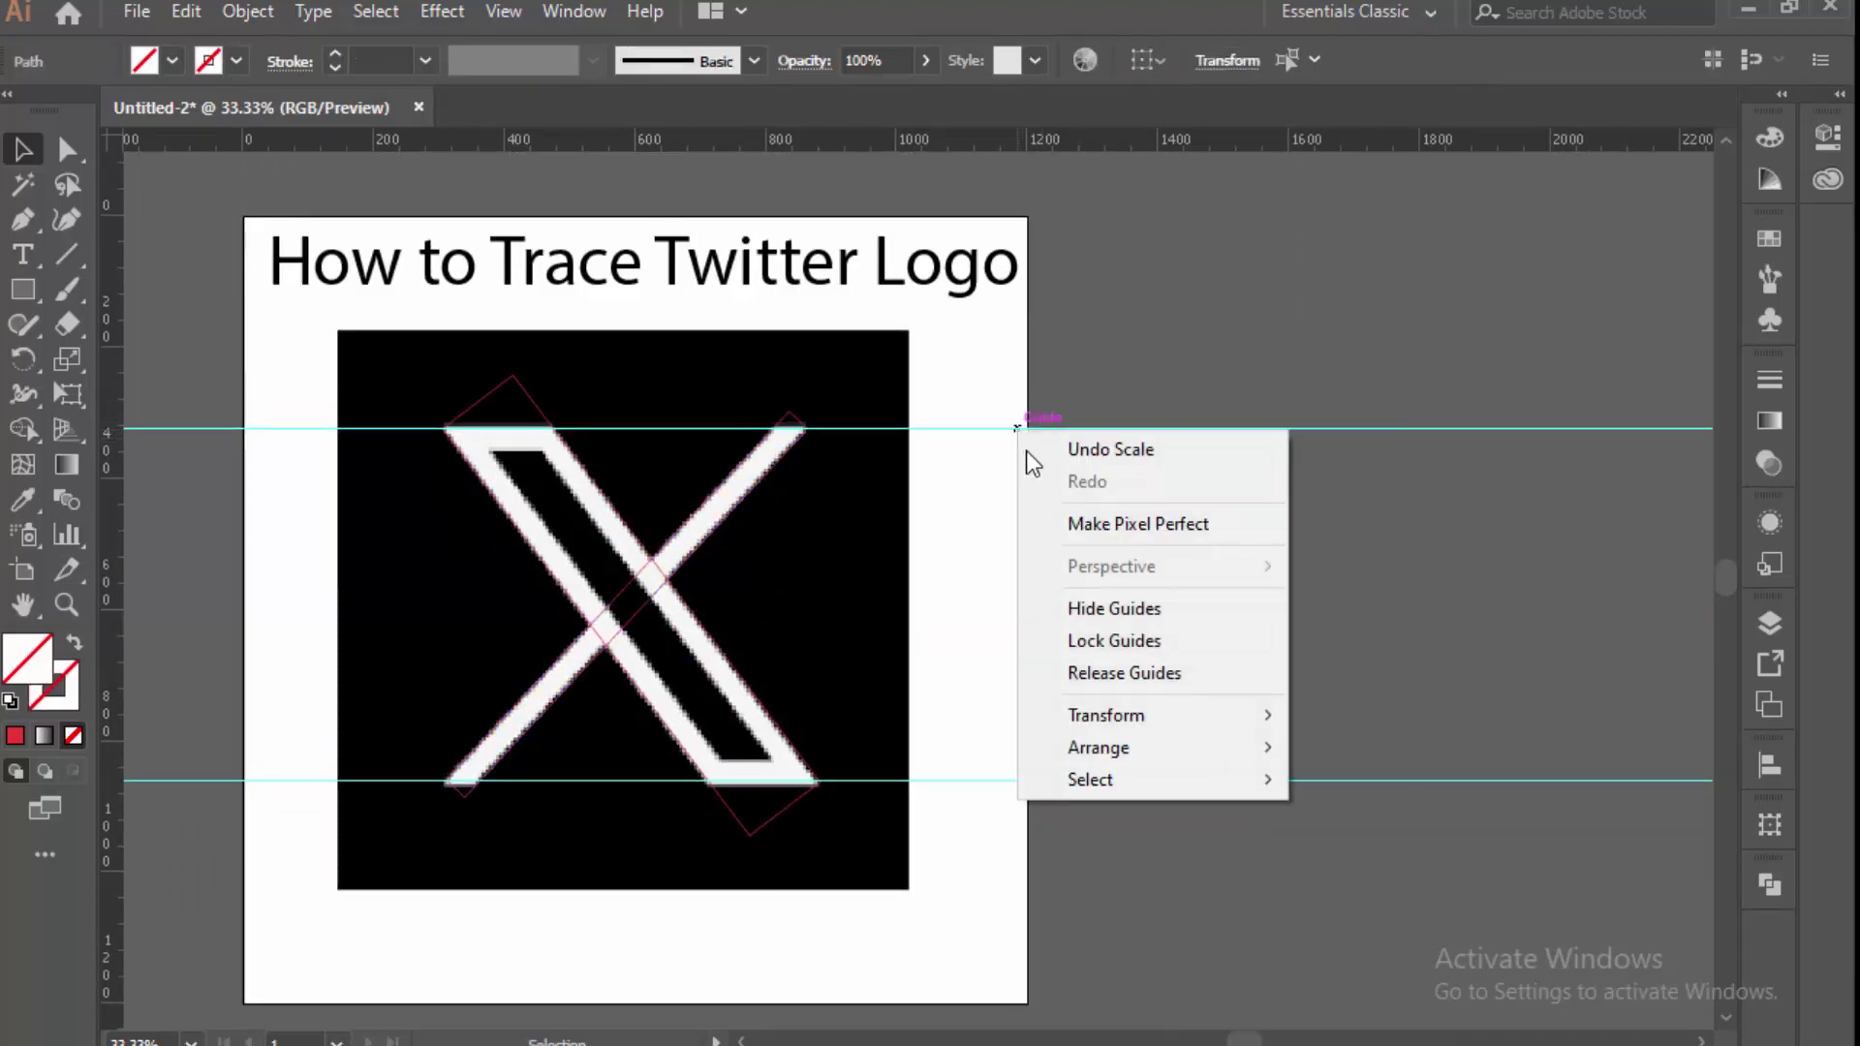
left_click(1211, 641)
scroll(586, 630, "up", 1)
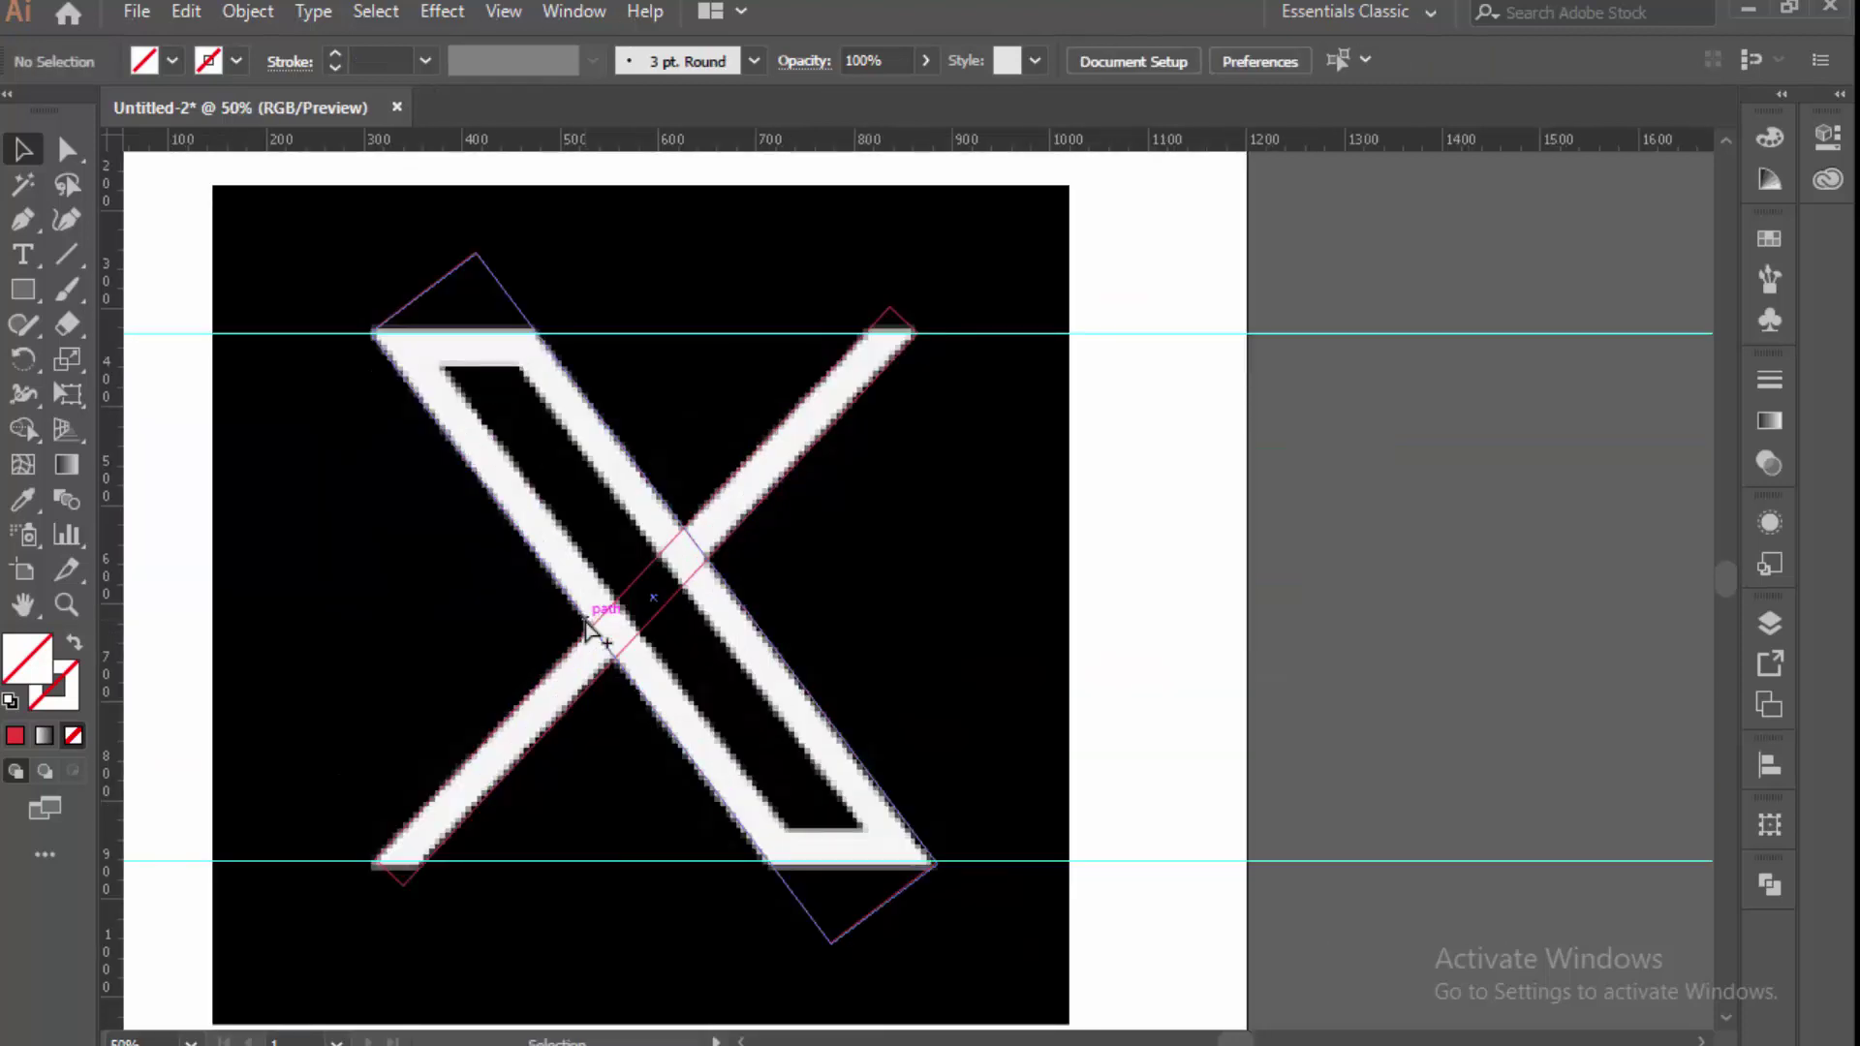
scroll(883, 785, "up", 1)
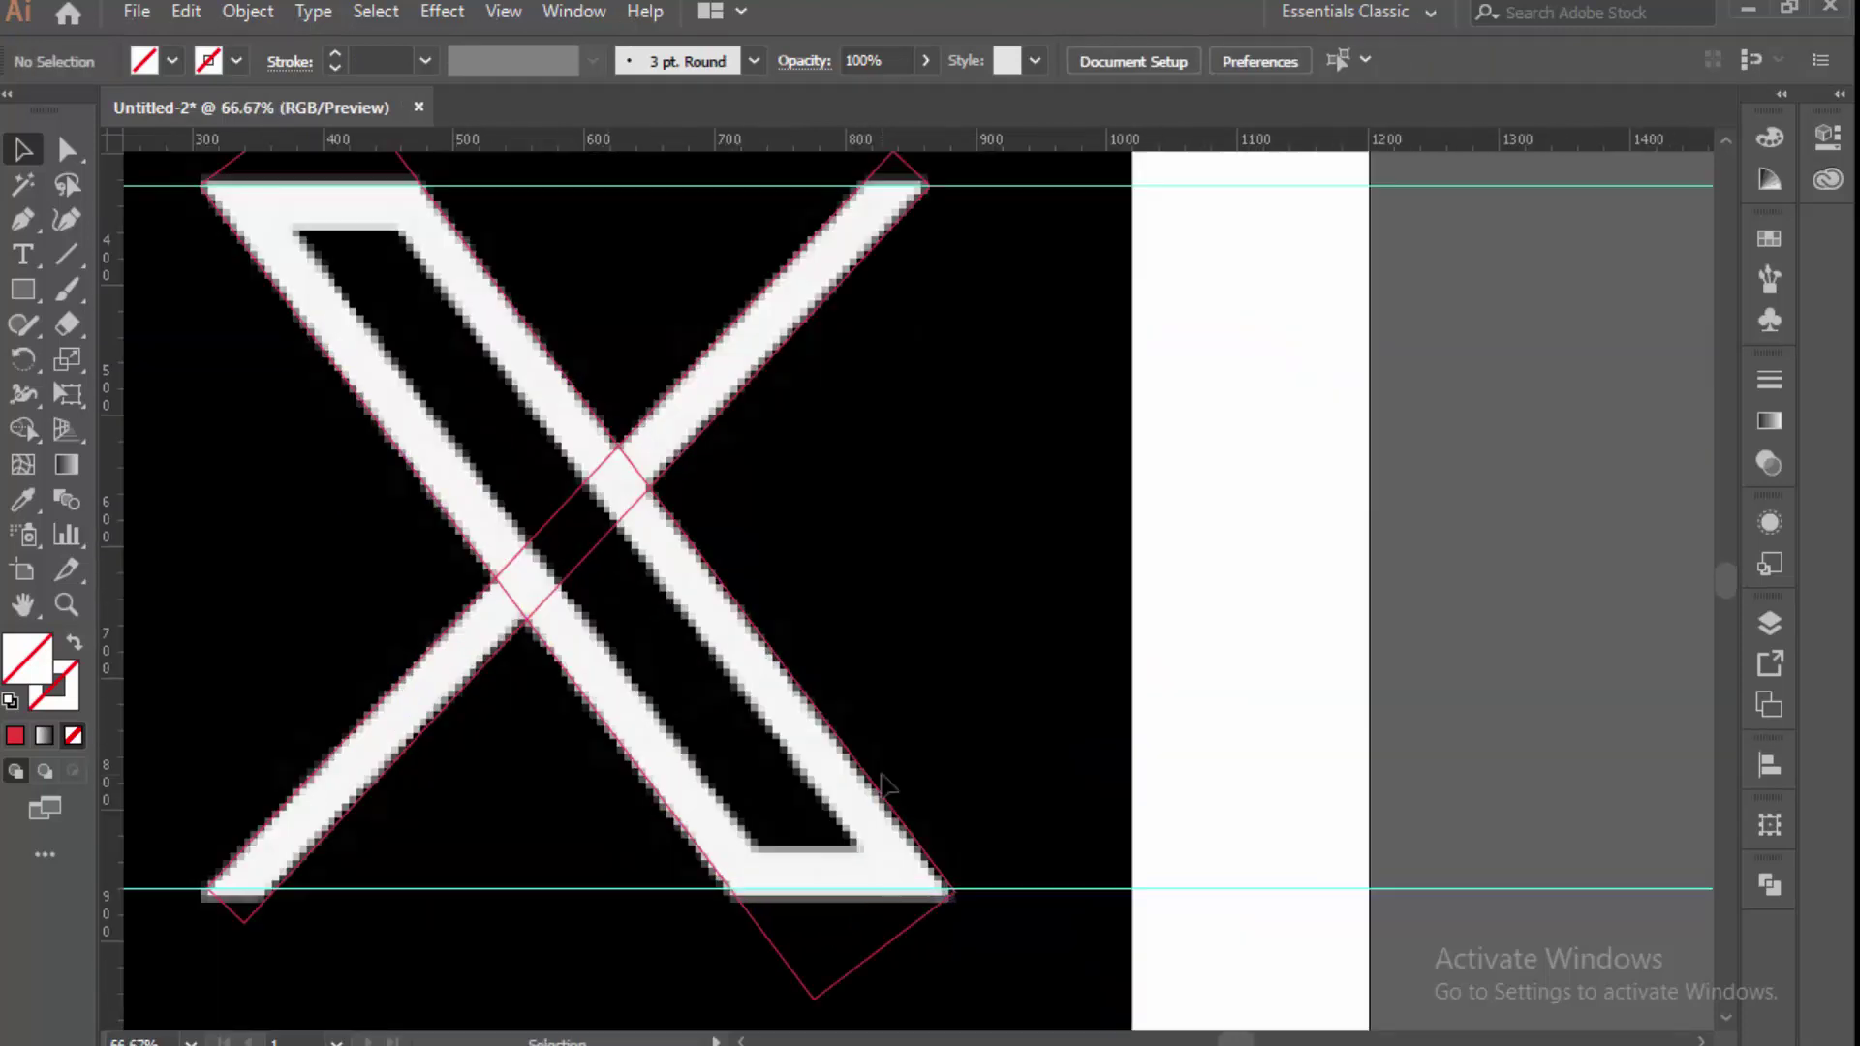
scroll(884, 817, "down", 3)
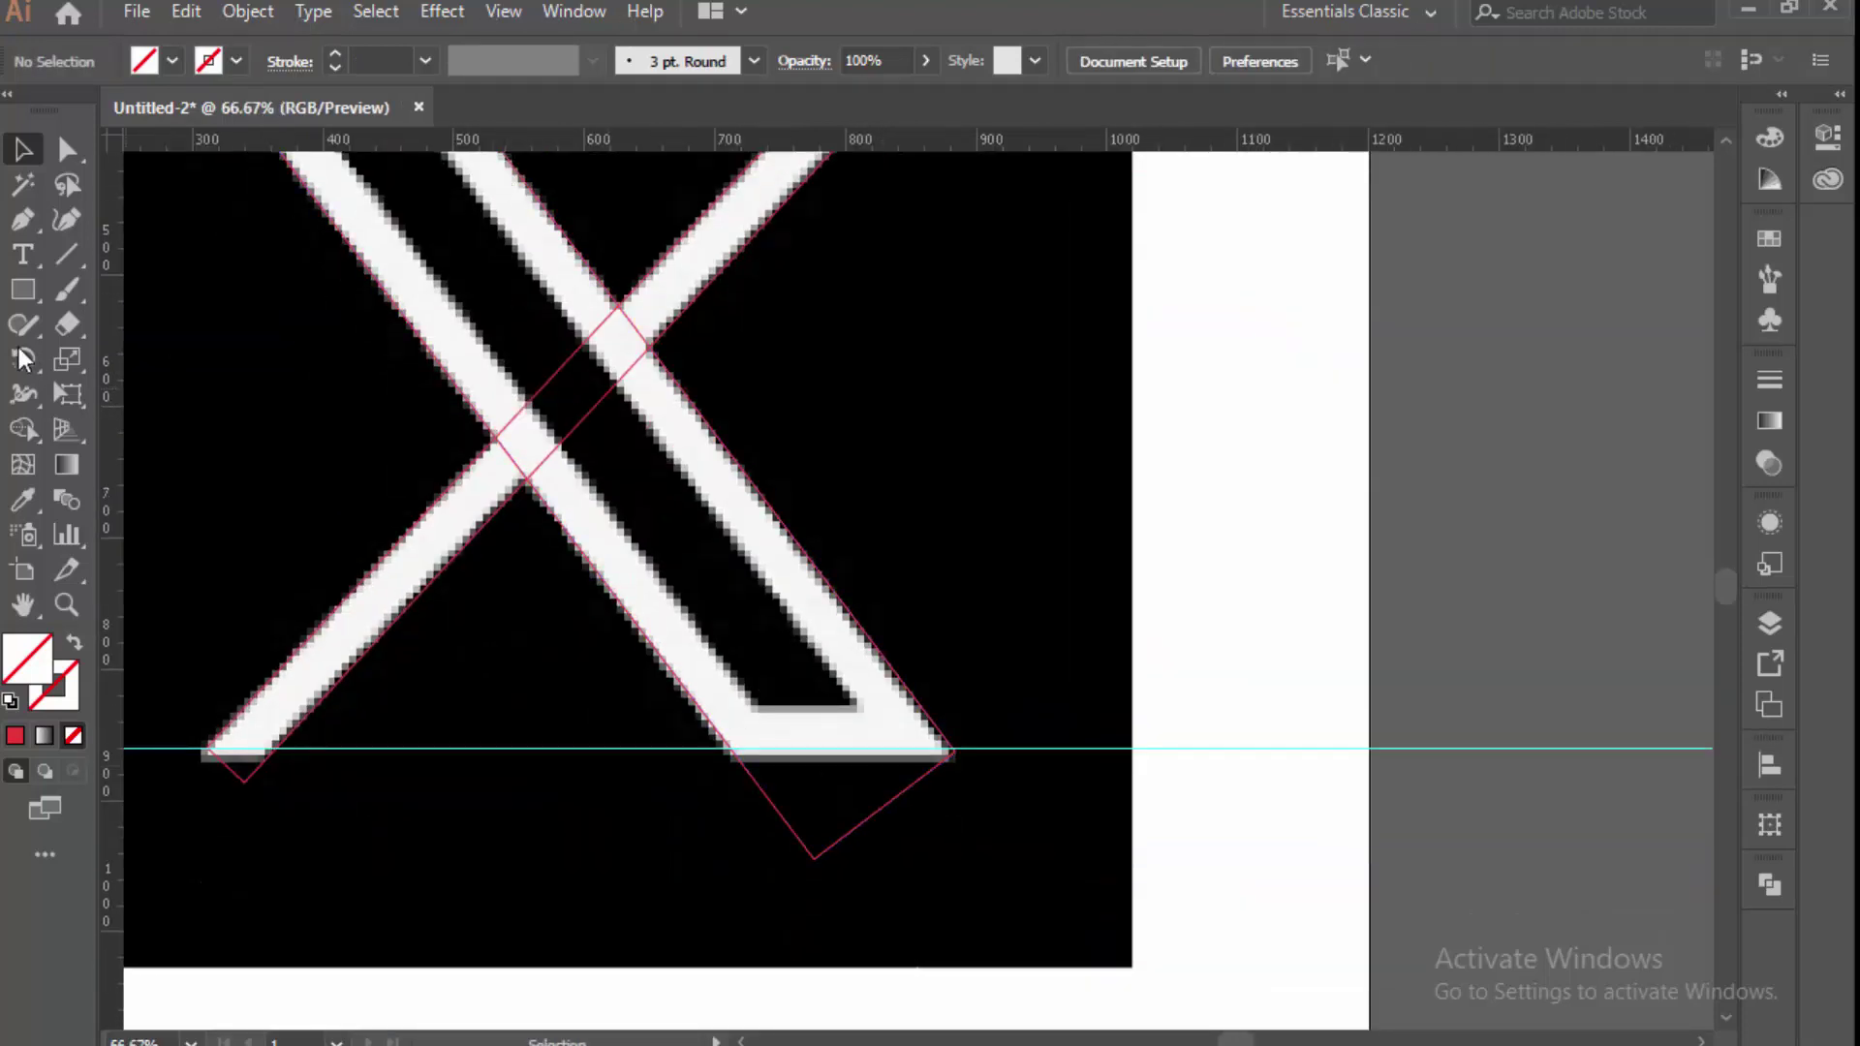
Draw a wide rectangle below the bottom guide.
left_click(27, 283)
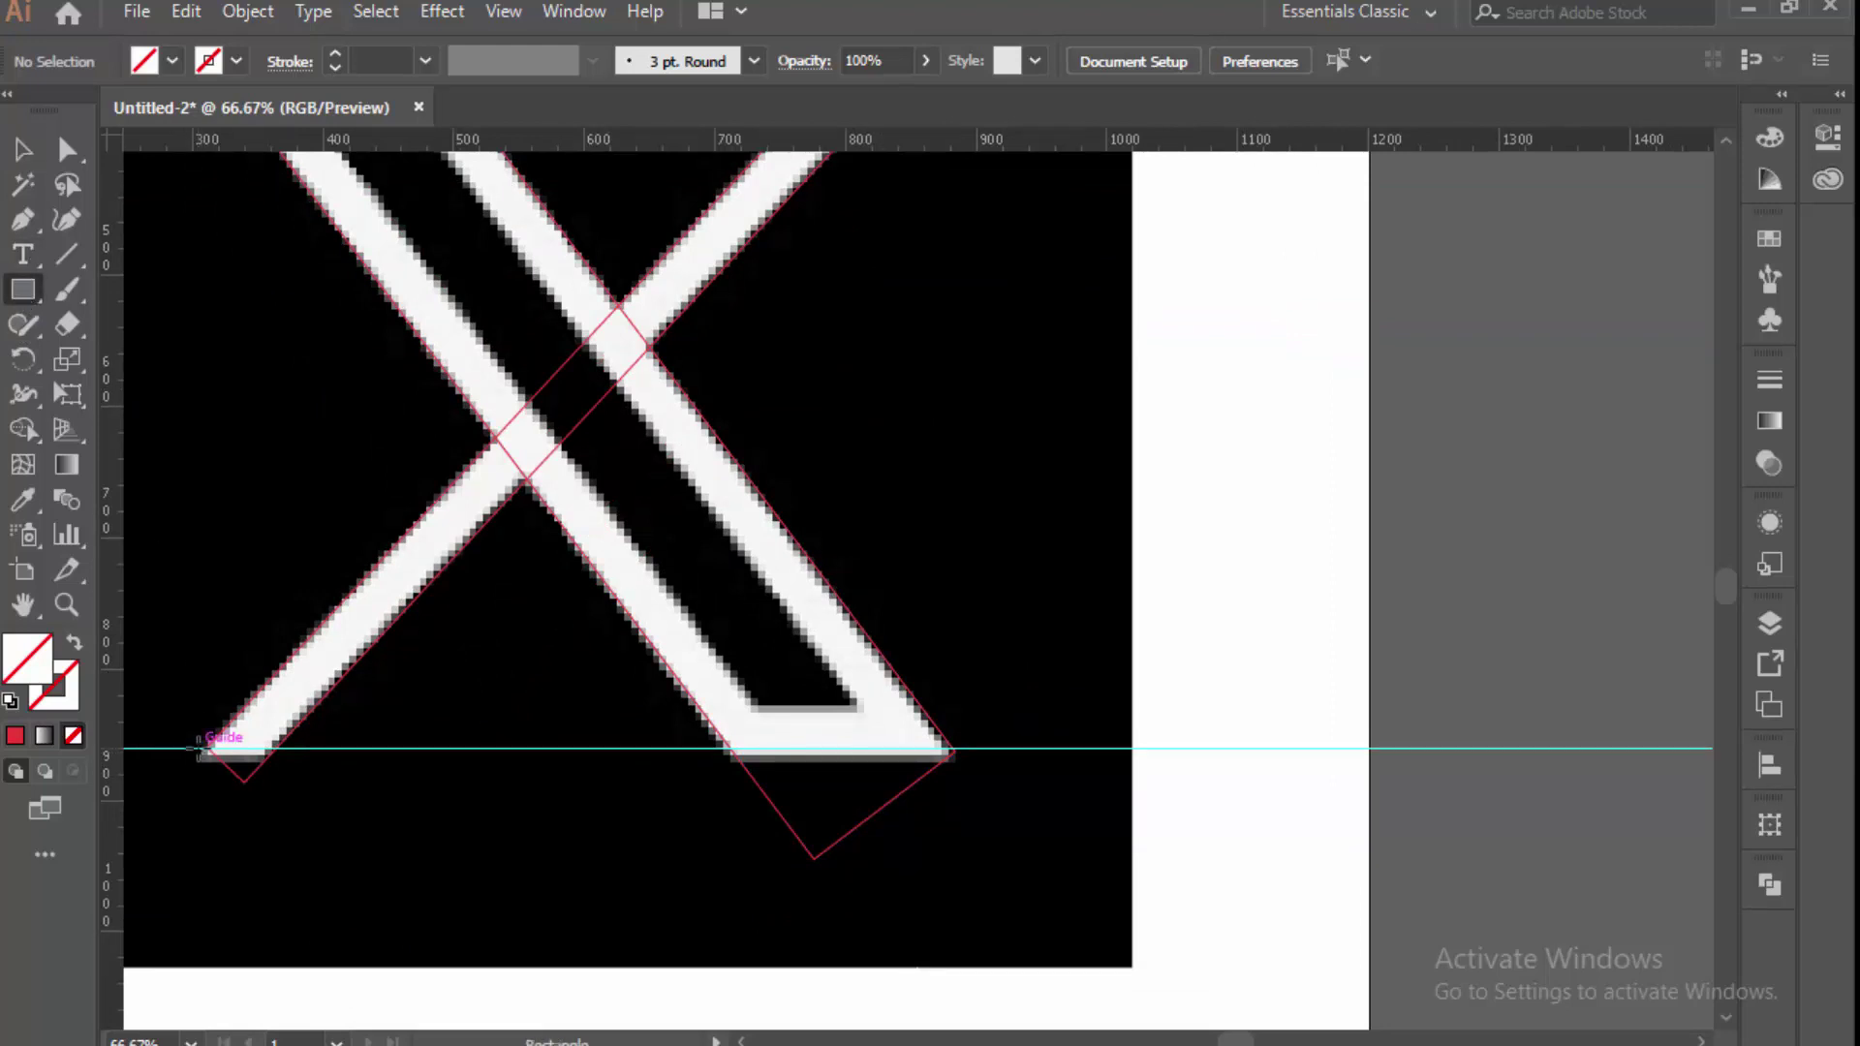
left_click_drag(197, 747, 990, 867)
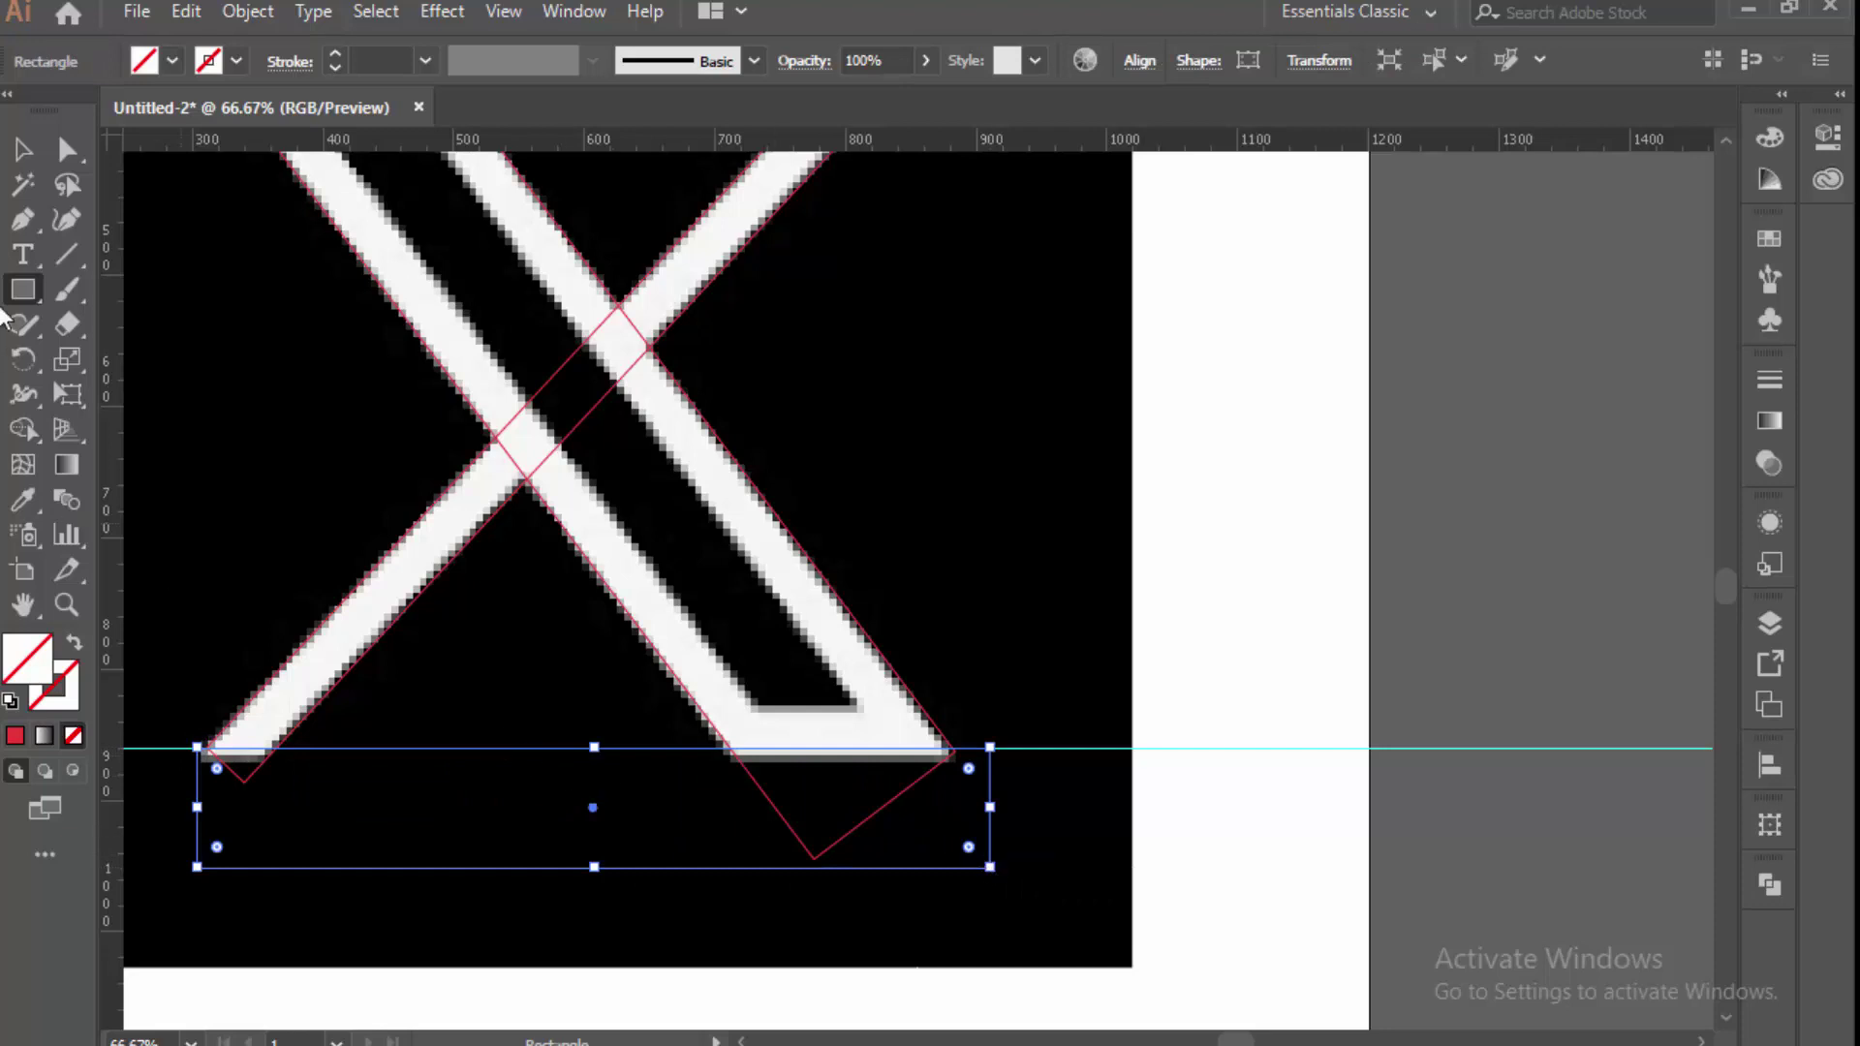
left_click(24, 148)
scroll(614, 698, "up", 1)
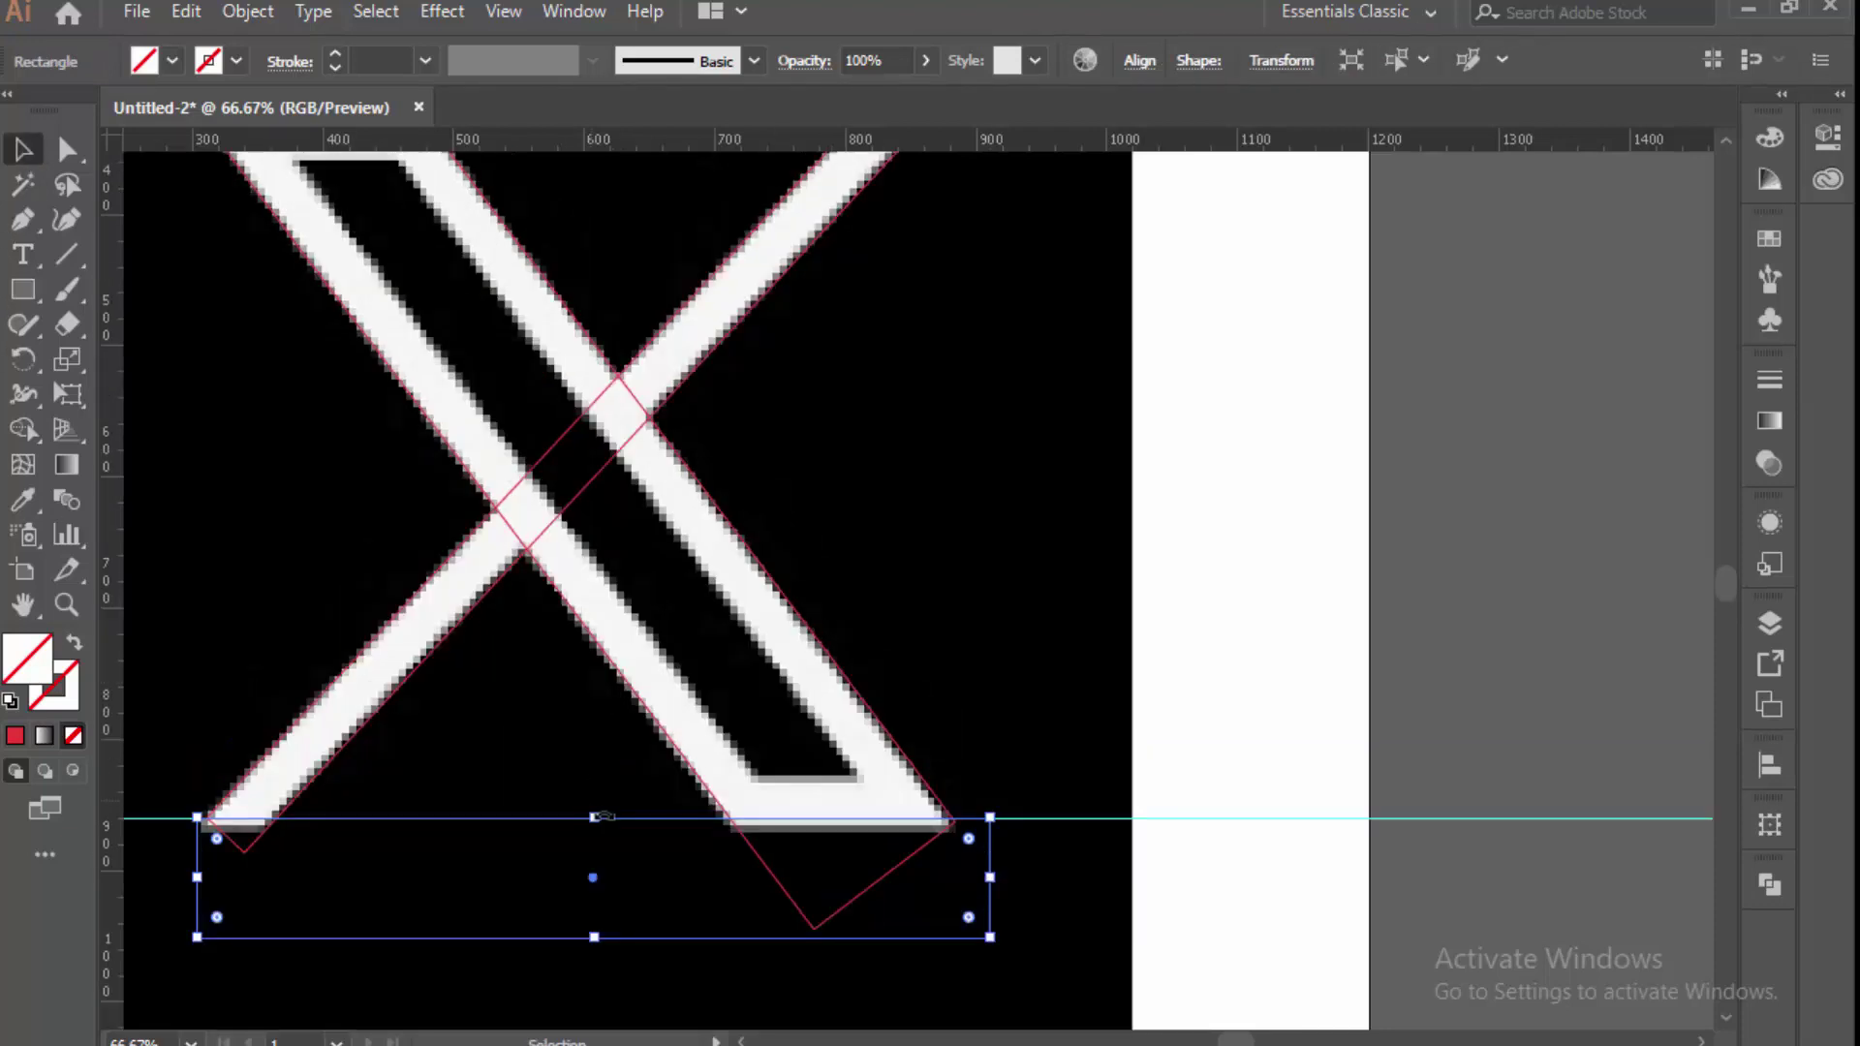
scroll(601, 816, "down", 2)
left_click_drag(605, 822, 620, 818)
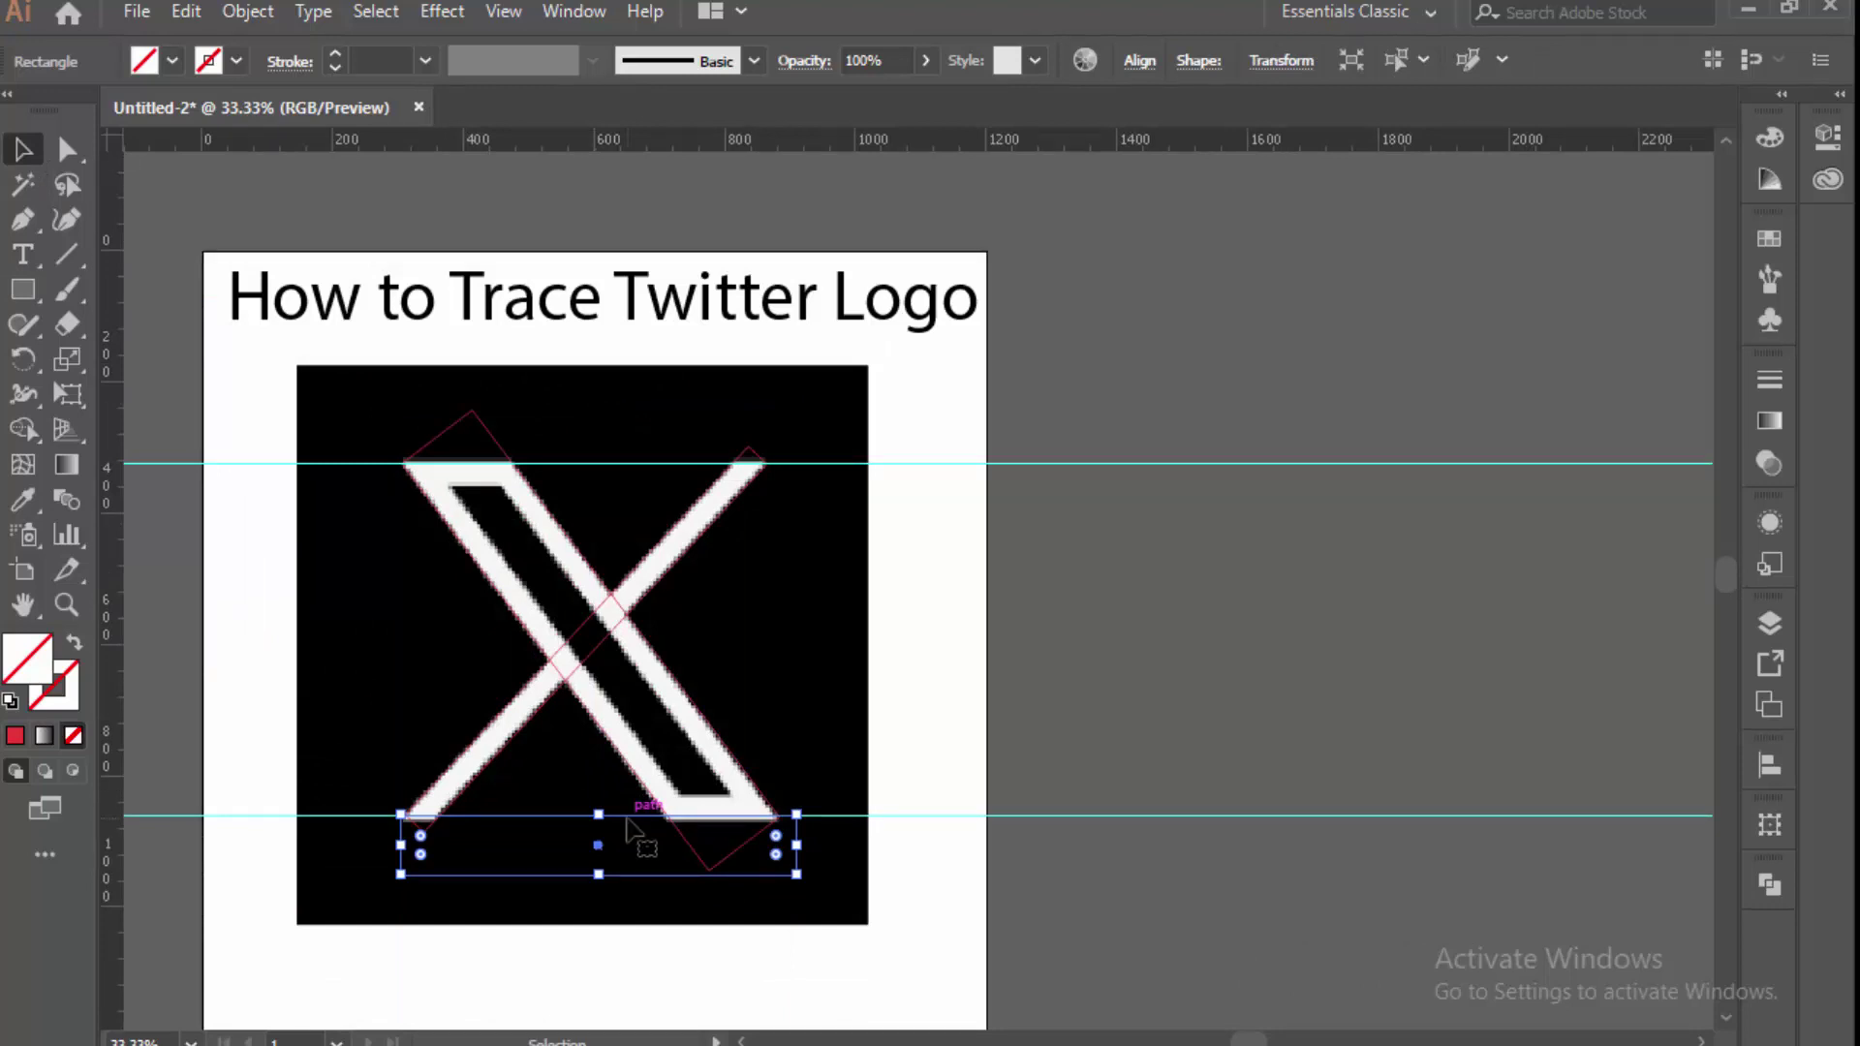
Alt-drag copies of the wide rectangle to cap the X at both guides.
left_click_drag(628, 824, 631, 405)
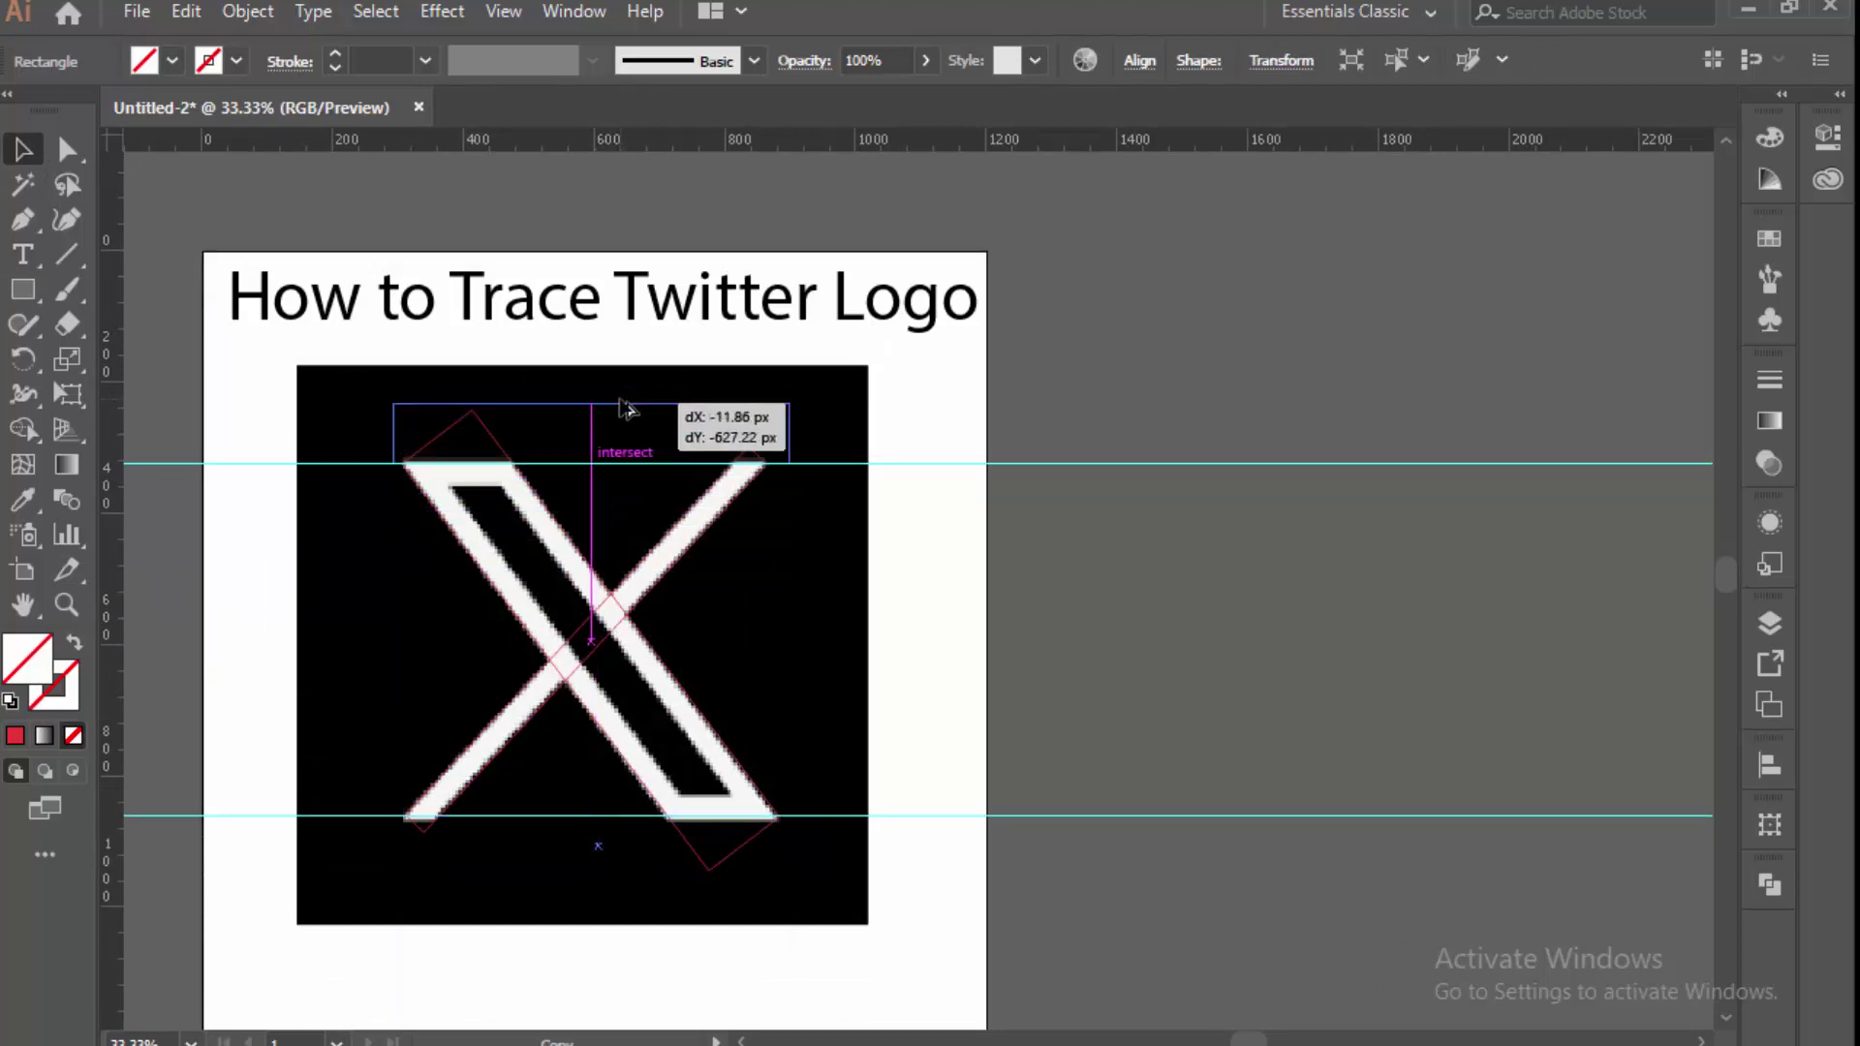
left_click_drag(631, 405, 624, 405)
left_click_drag(627, 469, 621, 876)
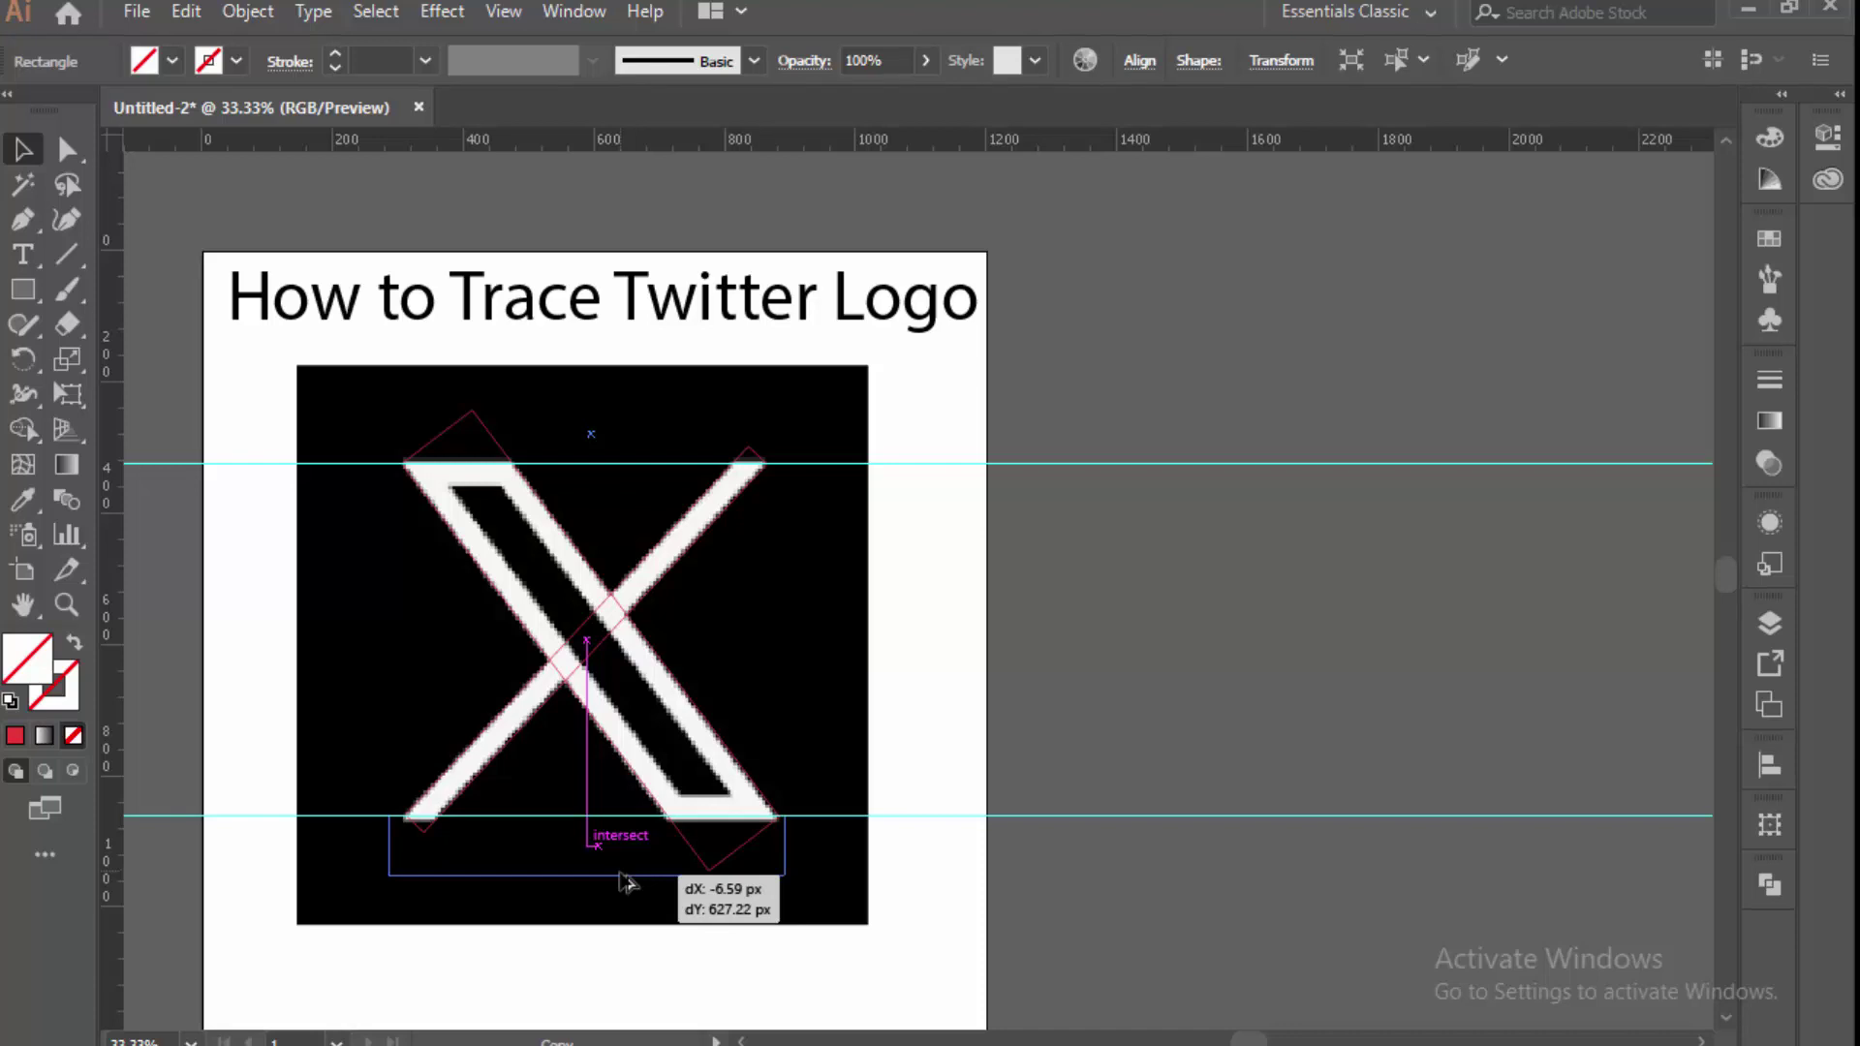
left_click_drag(620, 874, 622, 875)
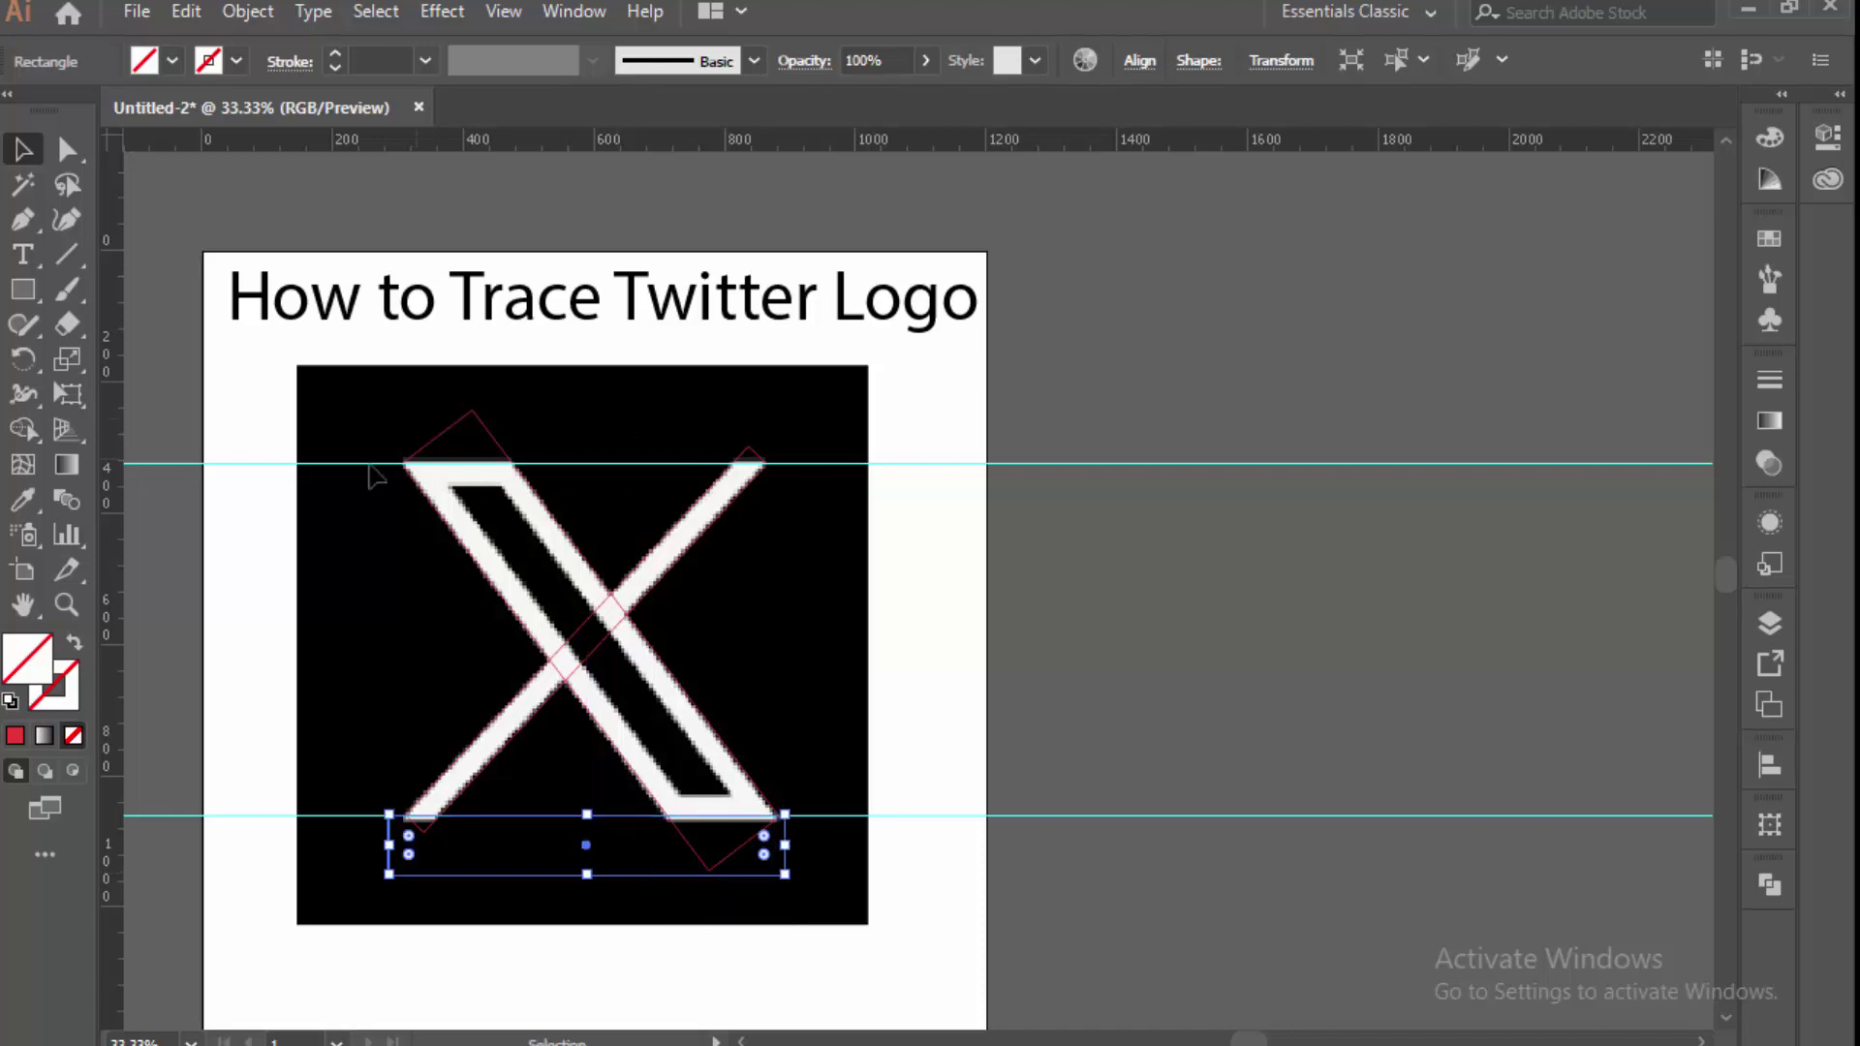
left_click_drag(320, 378, 831, 928)
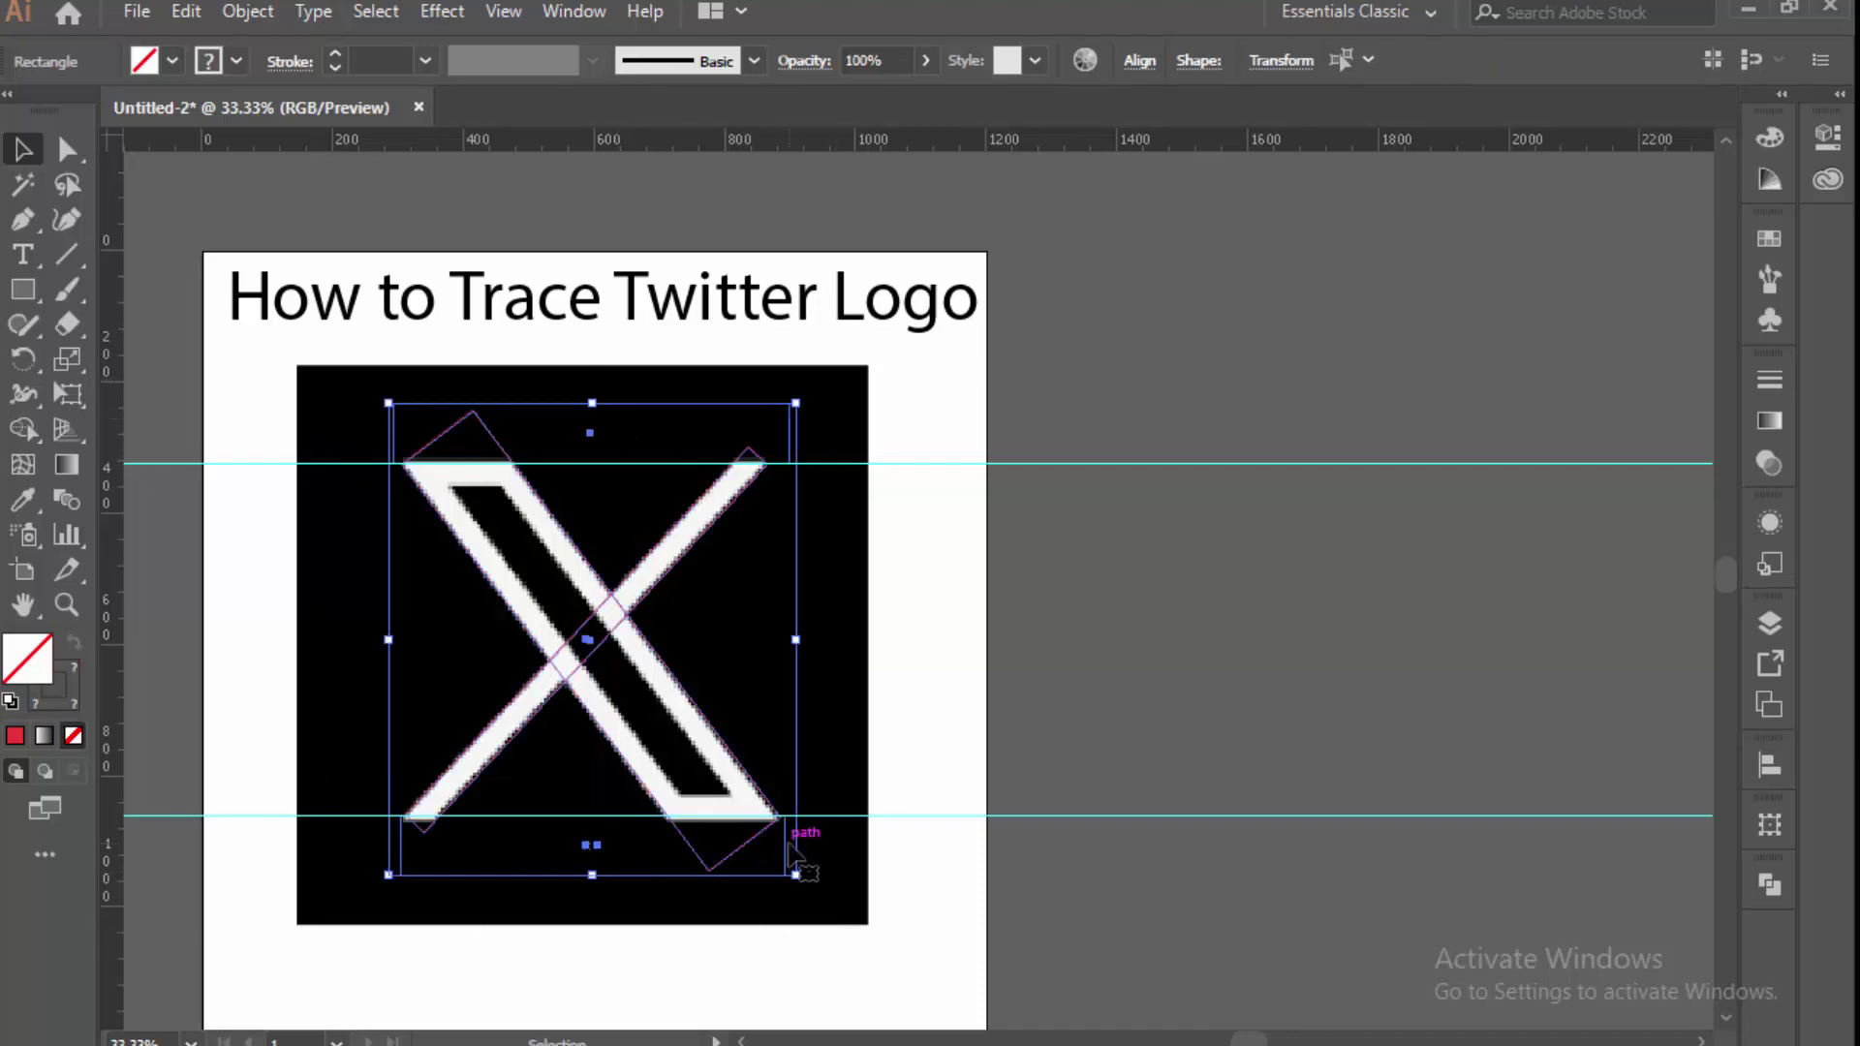
Move the traced X beside the reference and fill the thin bar with the logo's white.
left_click_drag(793, 850, 1432, 798)
left_click(1509, 641)
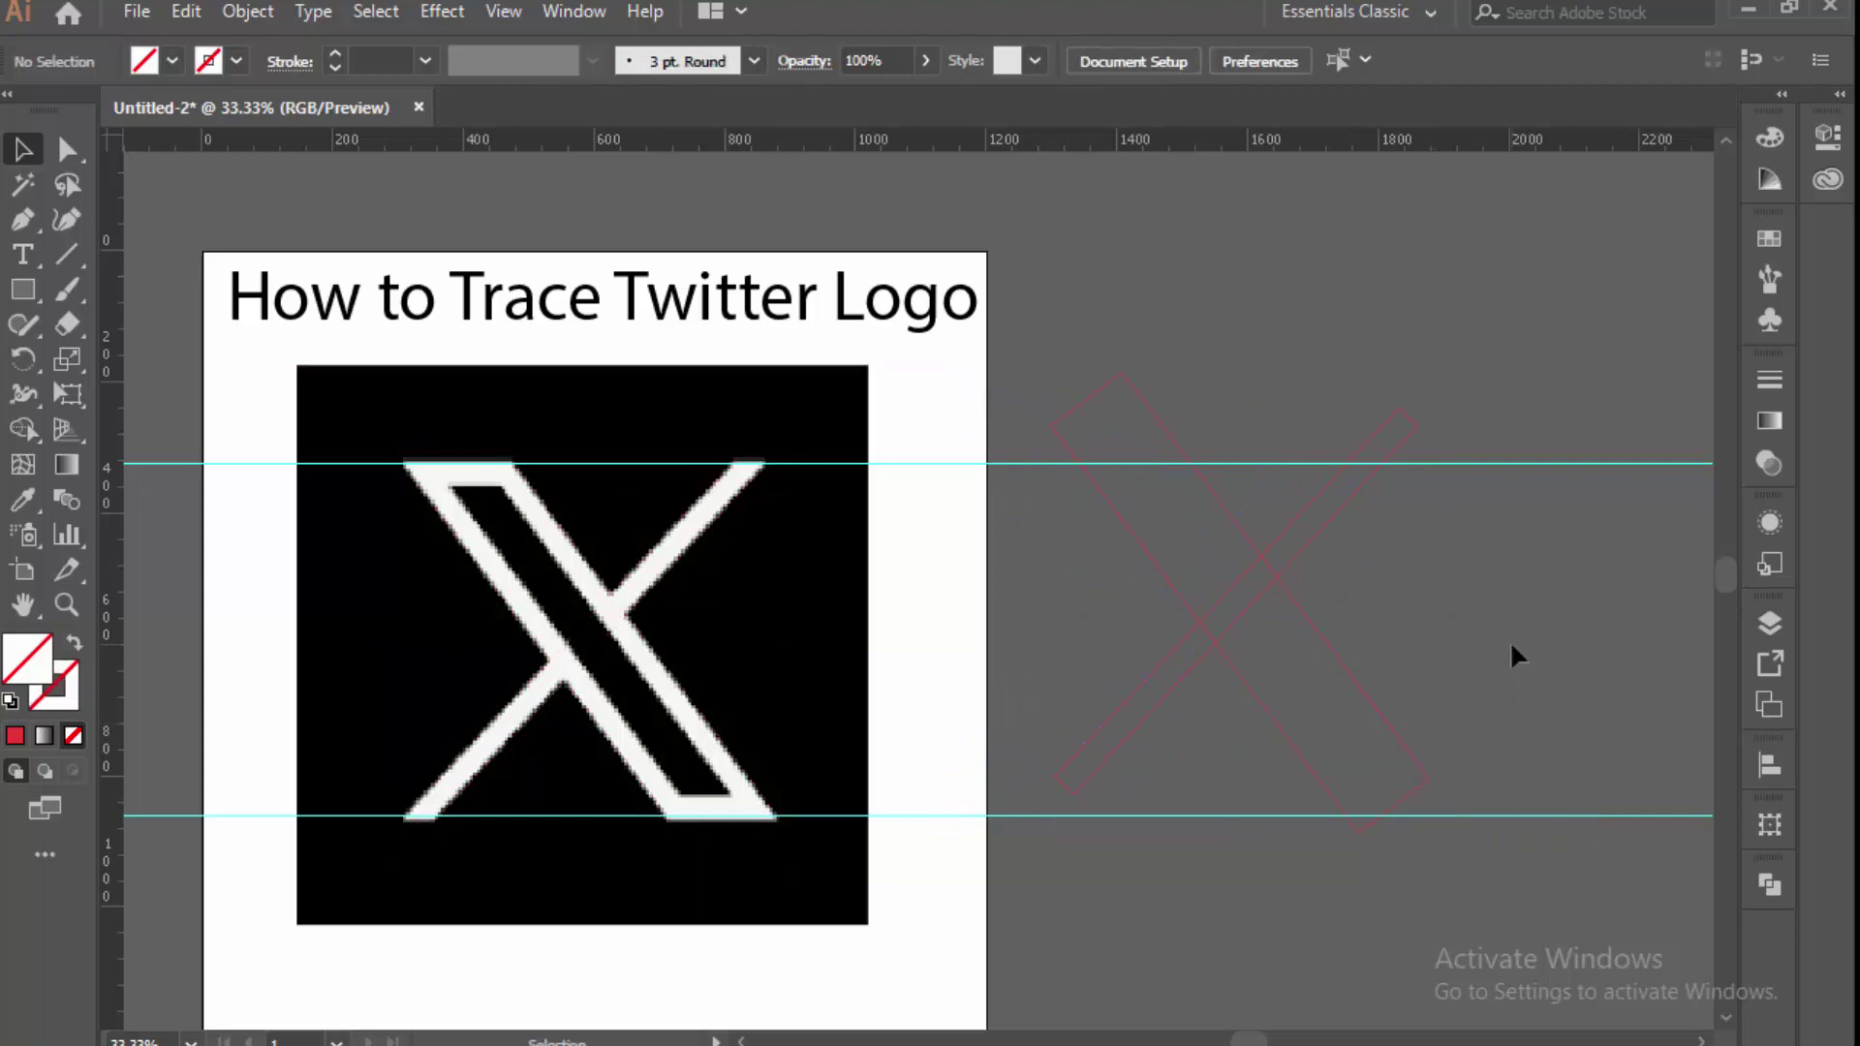
left_click(1306, 503)
left_click(23, 498)
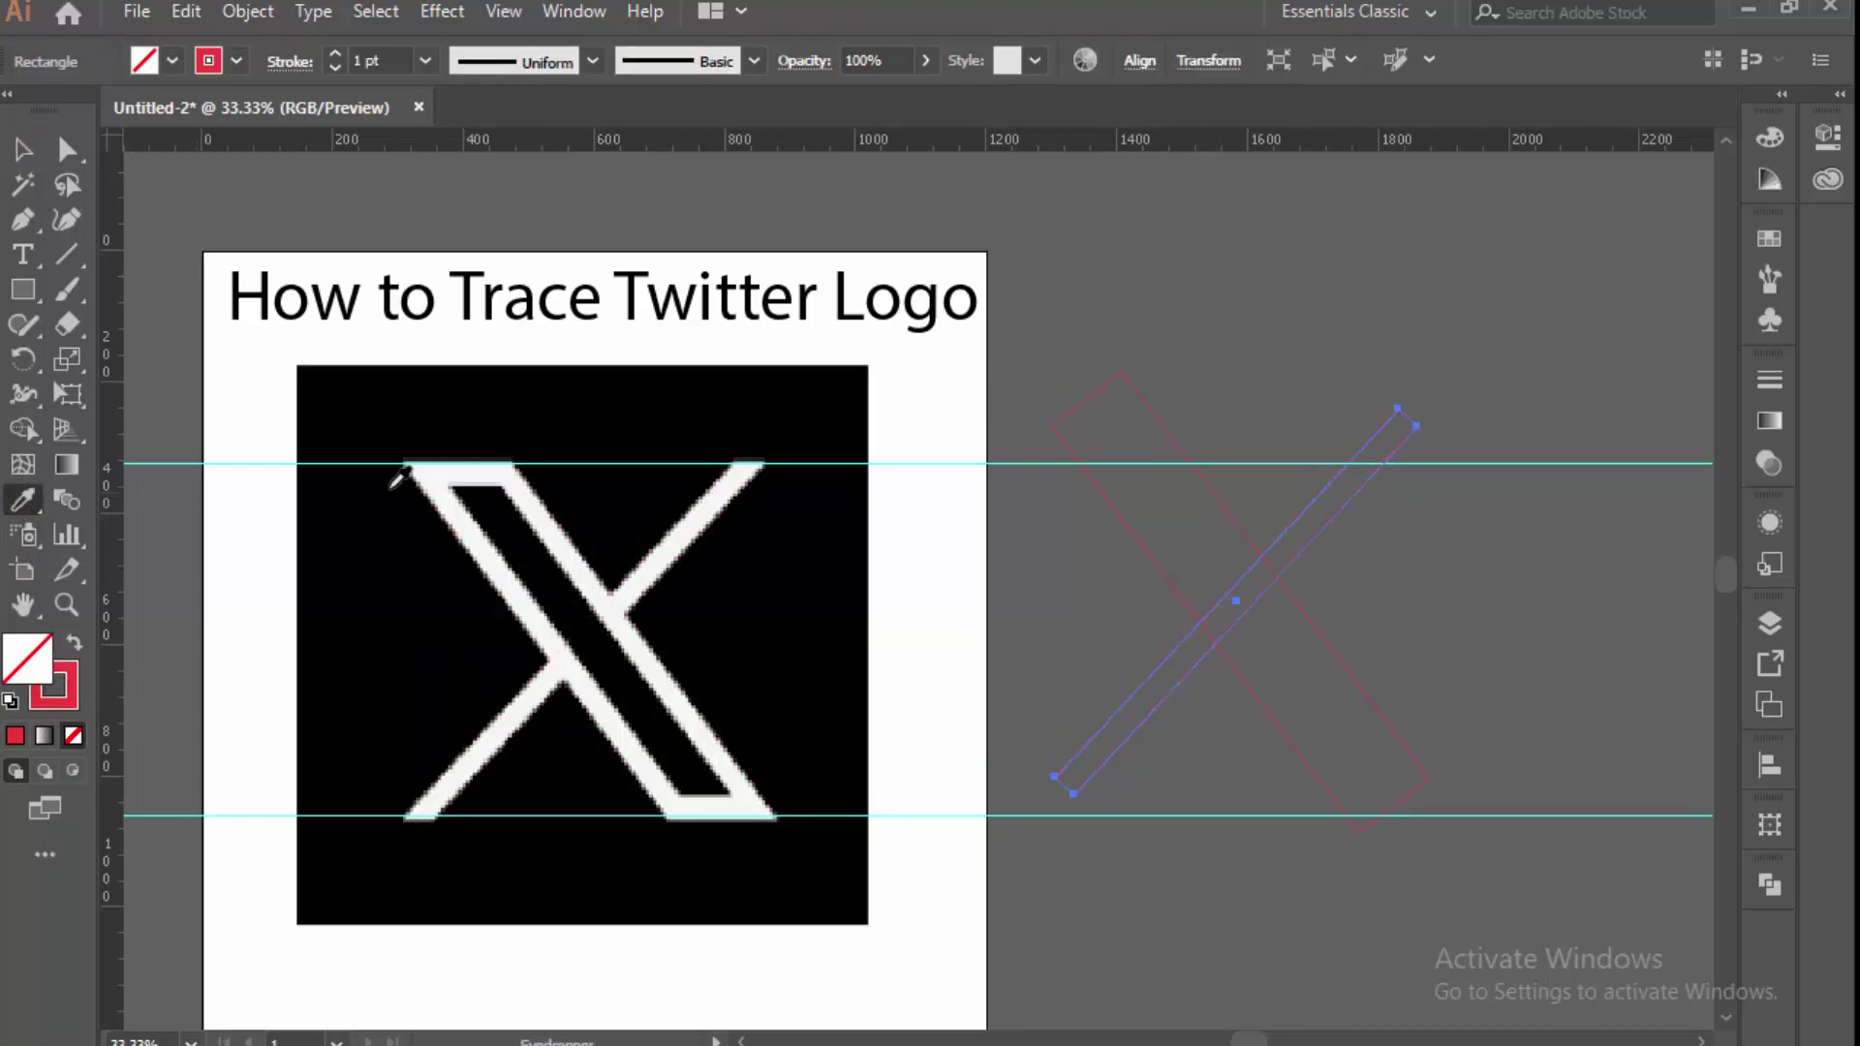
left_click(436, 471)
left_click(19, 150)
left_click(1223, 374)
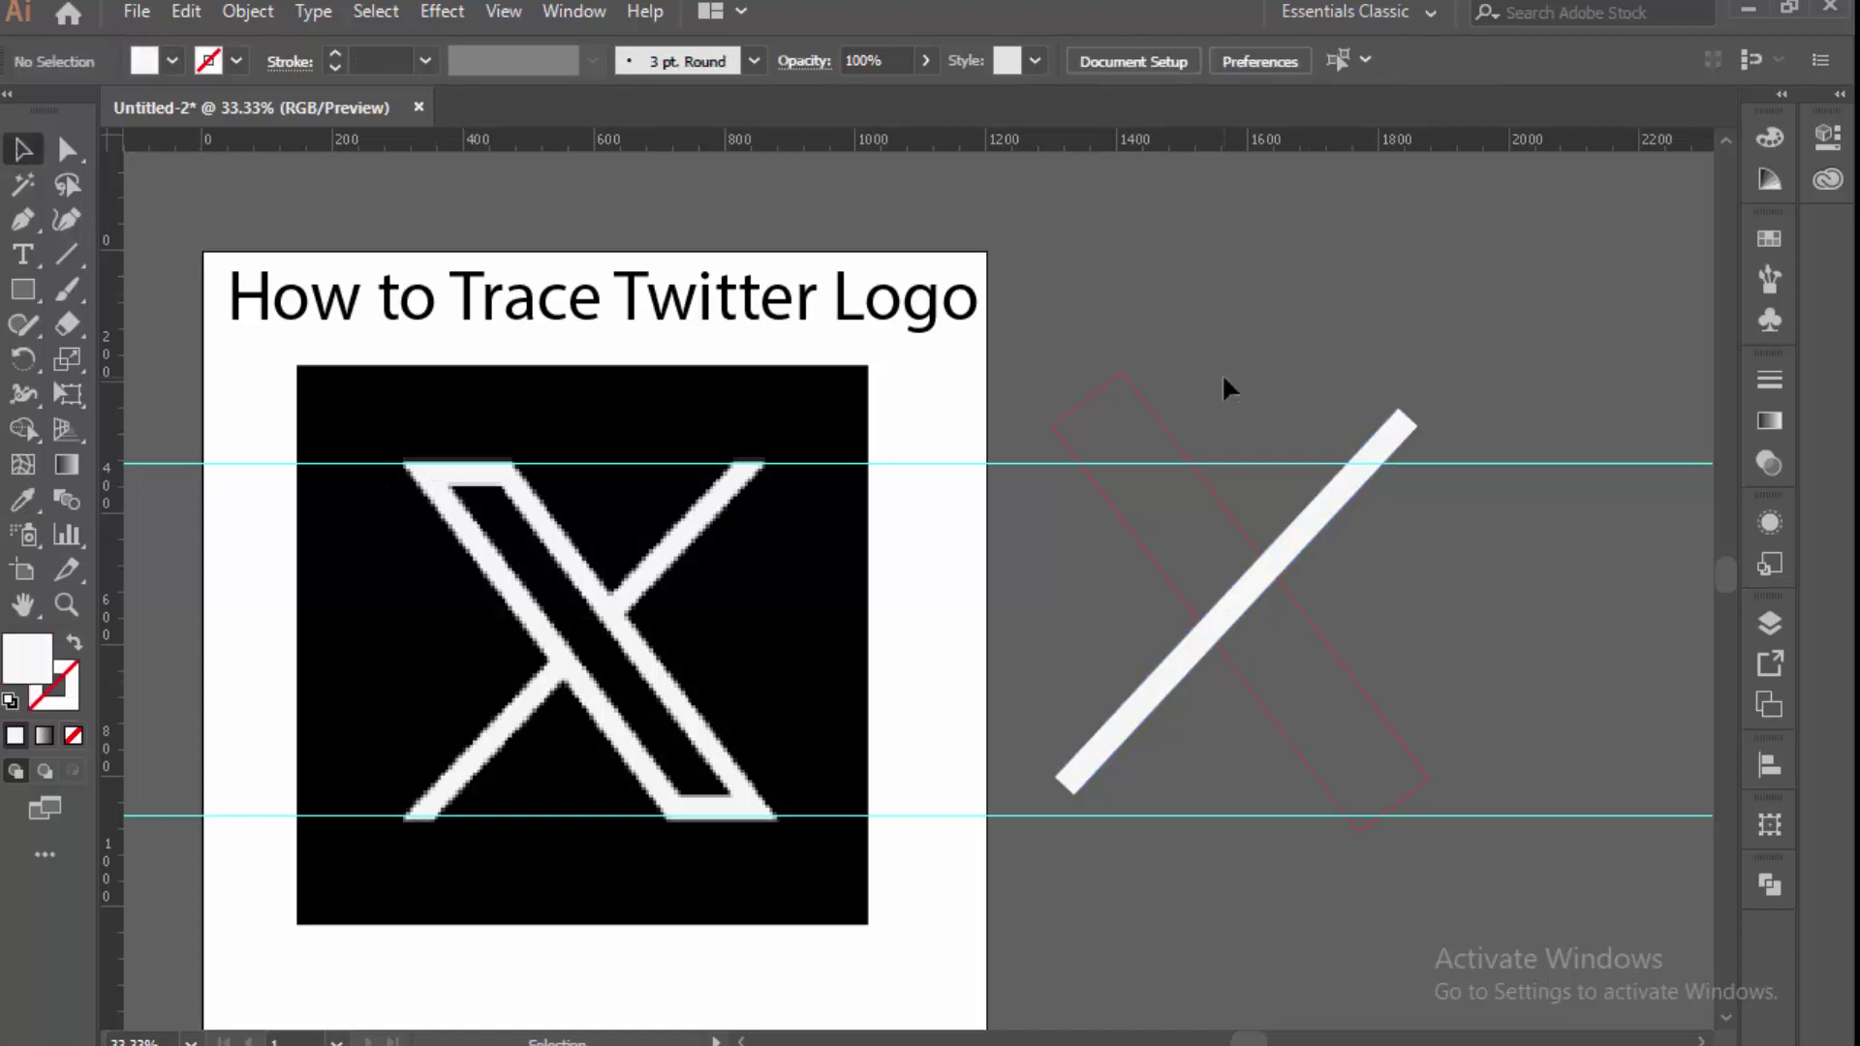
Fill the thick bar with the logo's white via Eyedropper, then select the whole X.
left_click(1172, 445)
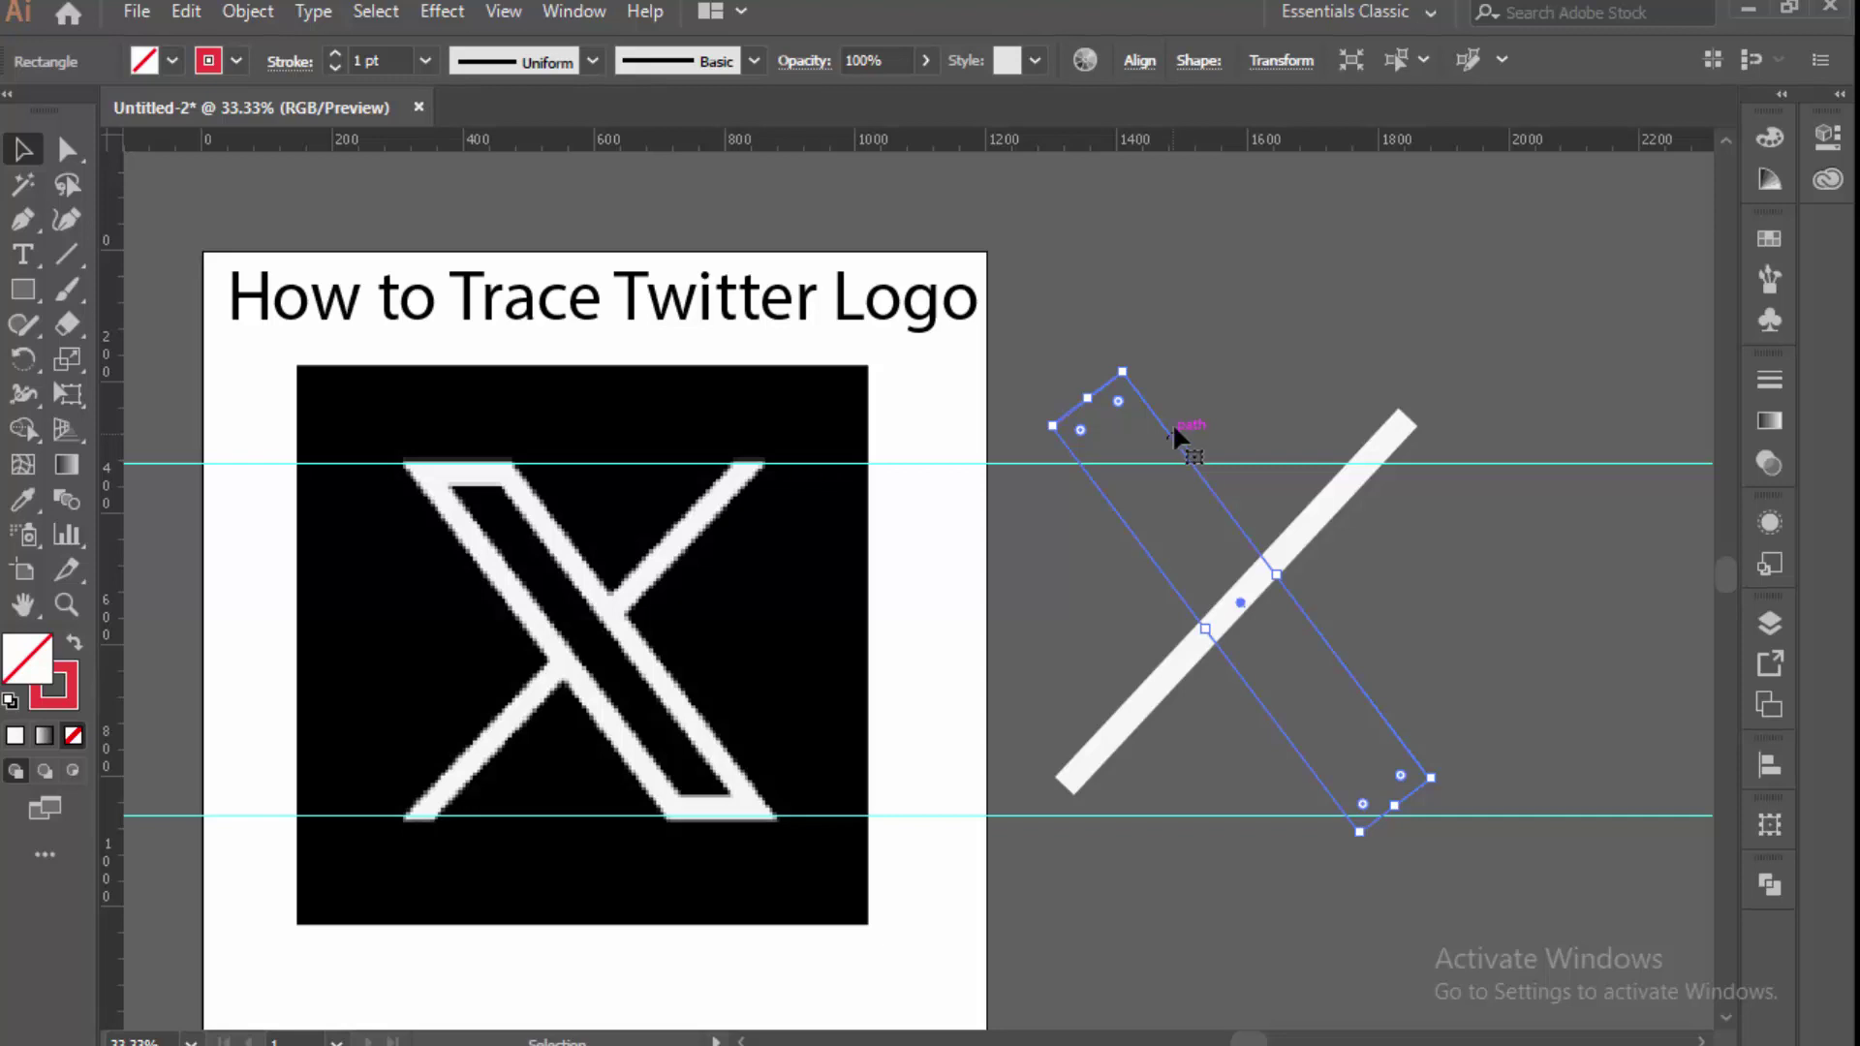
left_click(1083, 277)
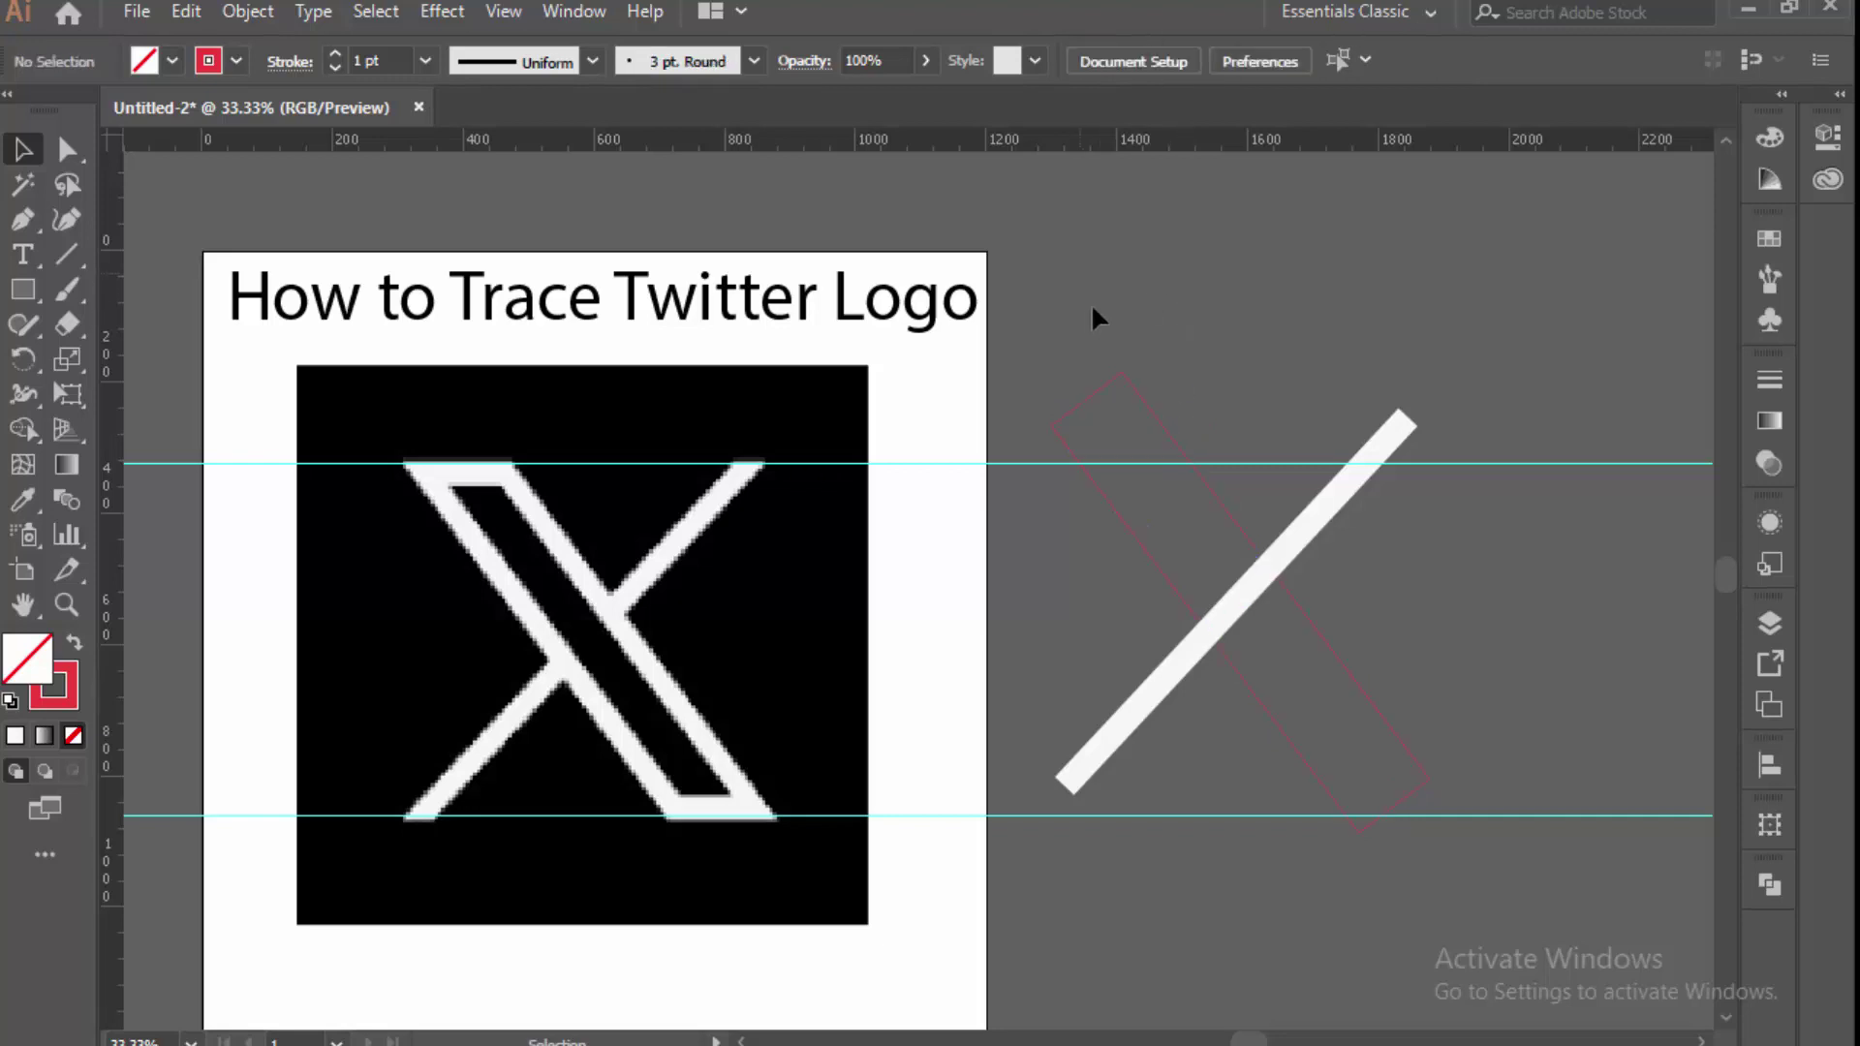
left_click(1152, 415)
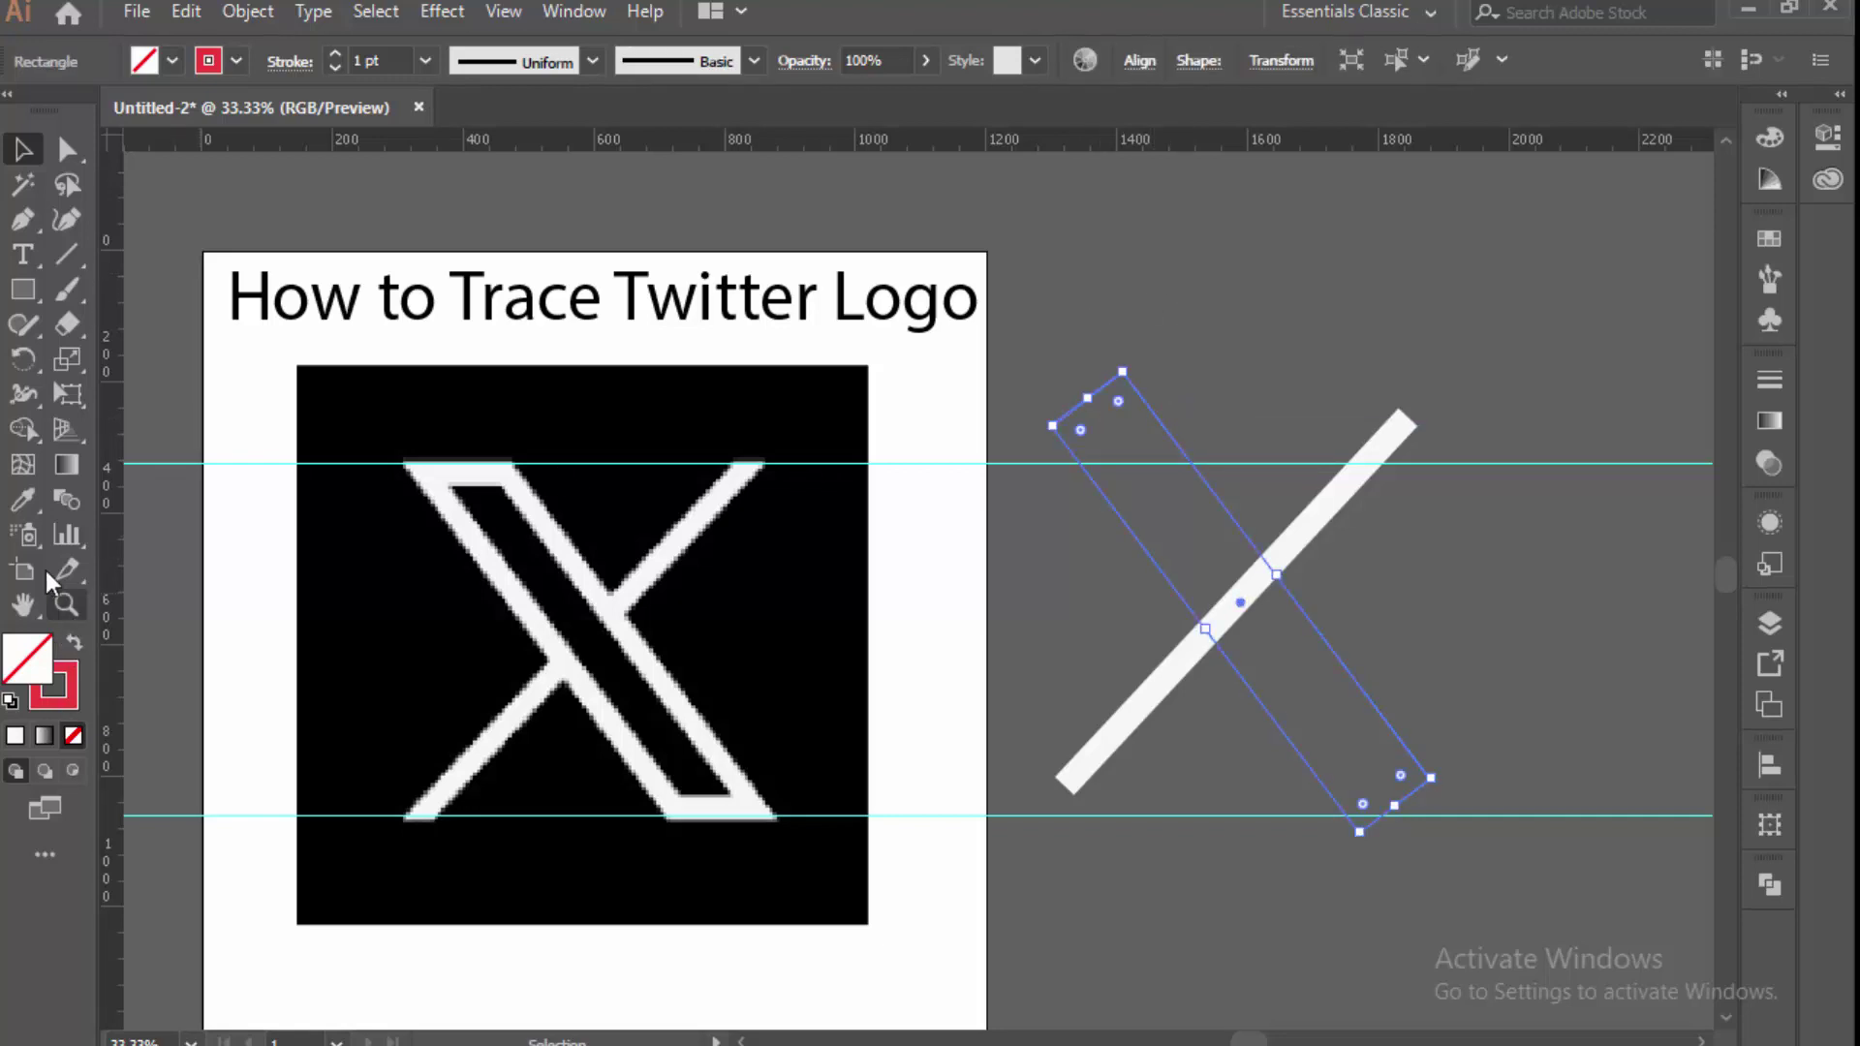
left_click(27, 507)
left_click(1382, 469)
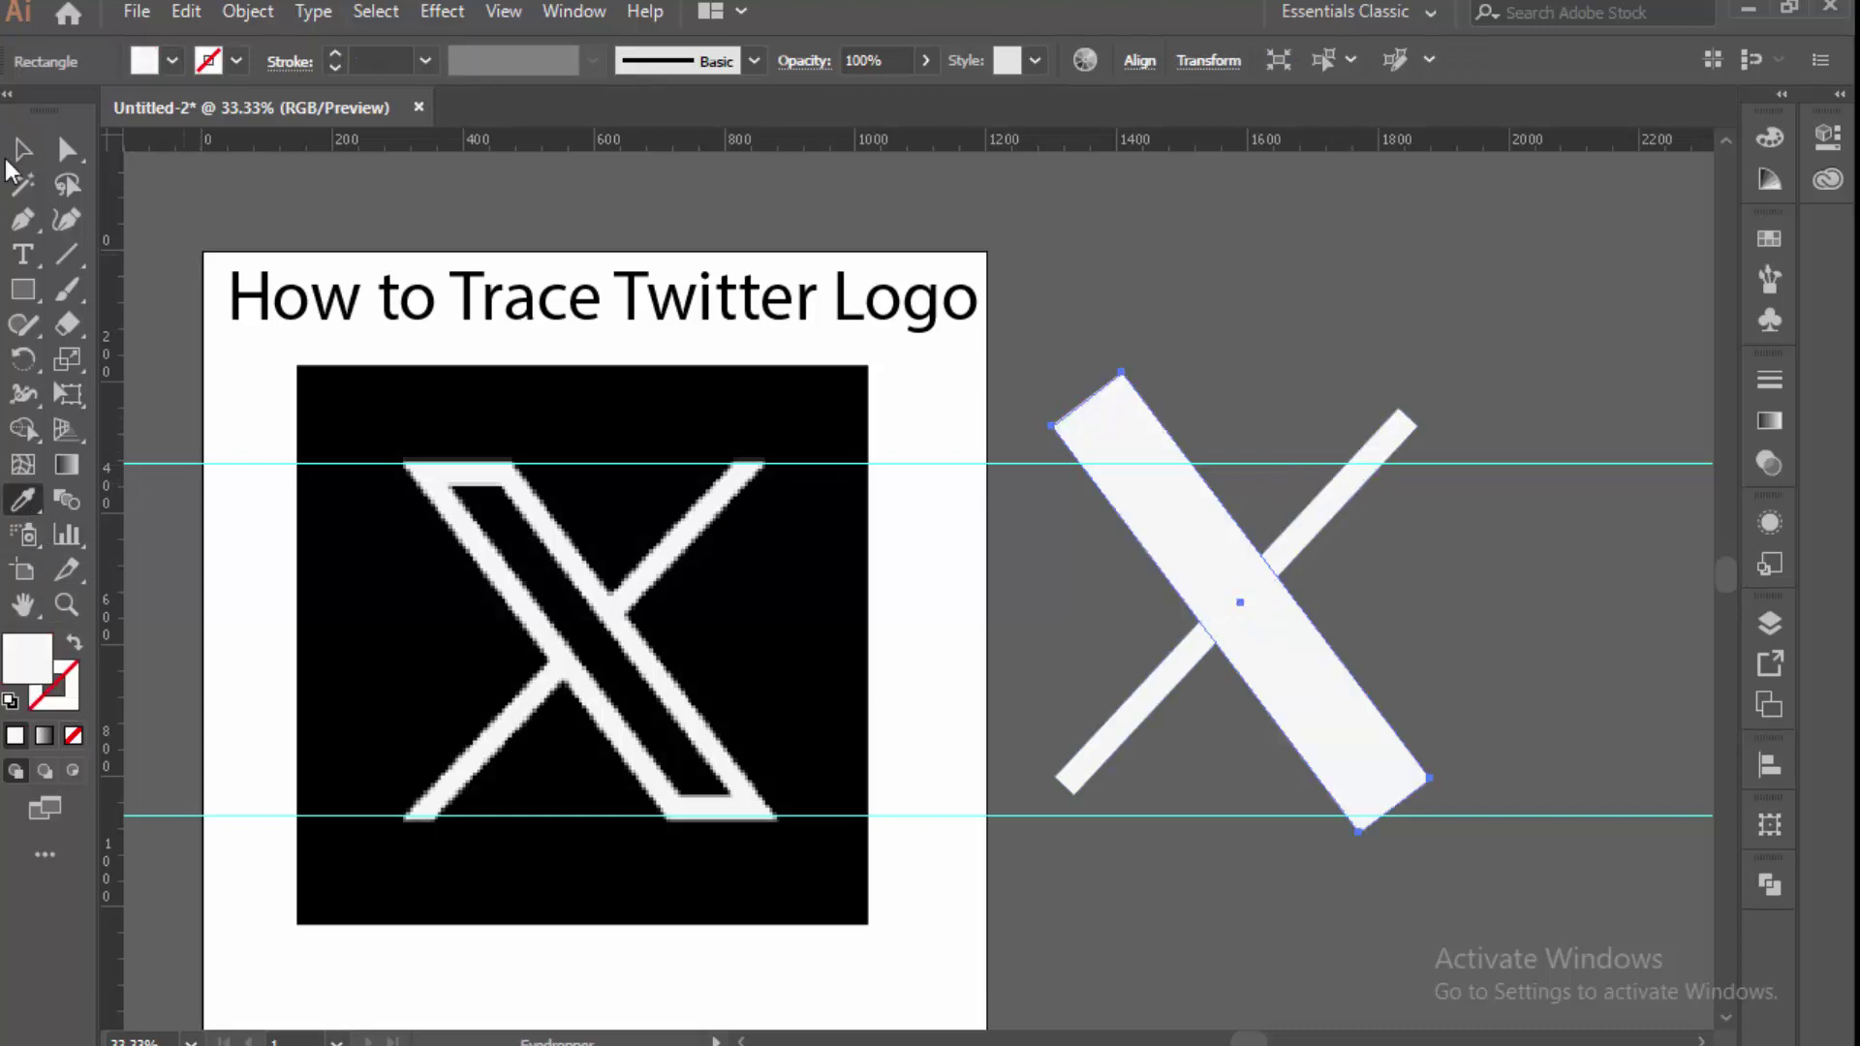
key("v")
left_click(1237, 346)
left_click_drag(1085, 298, 1432, 937)
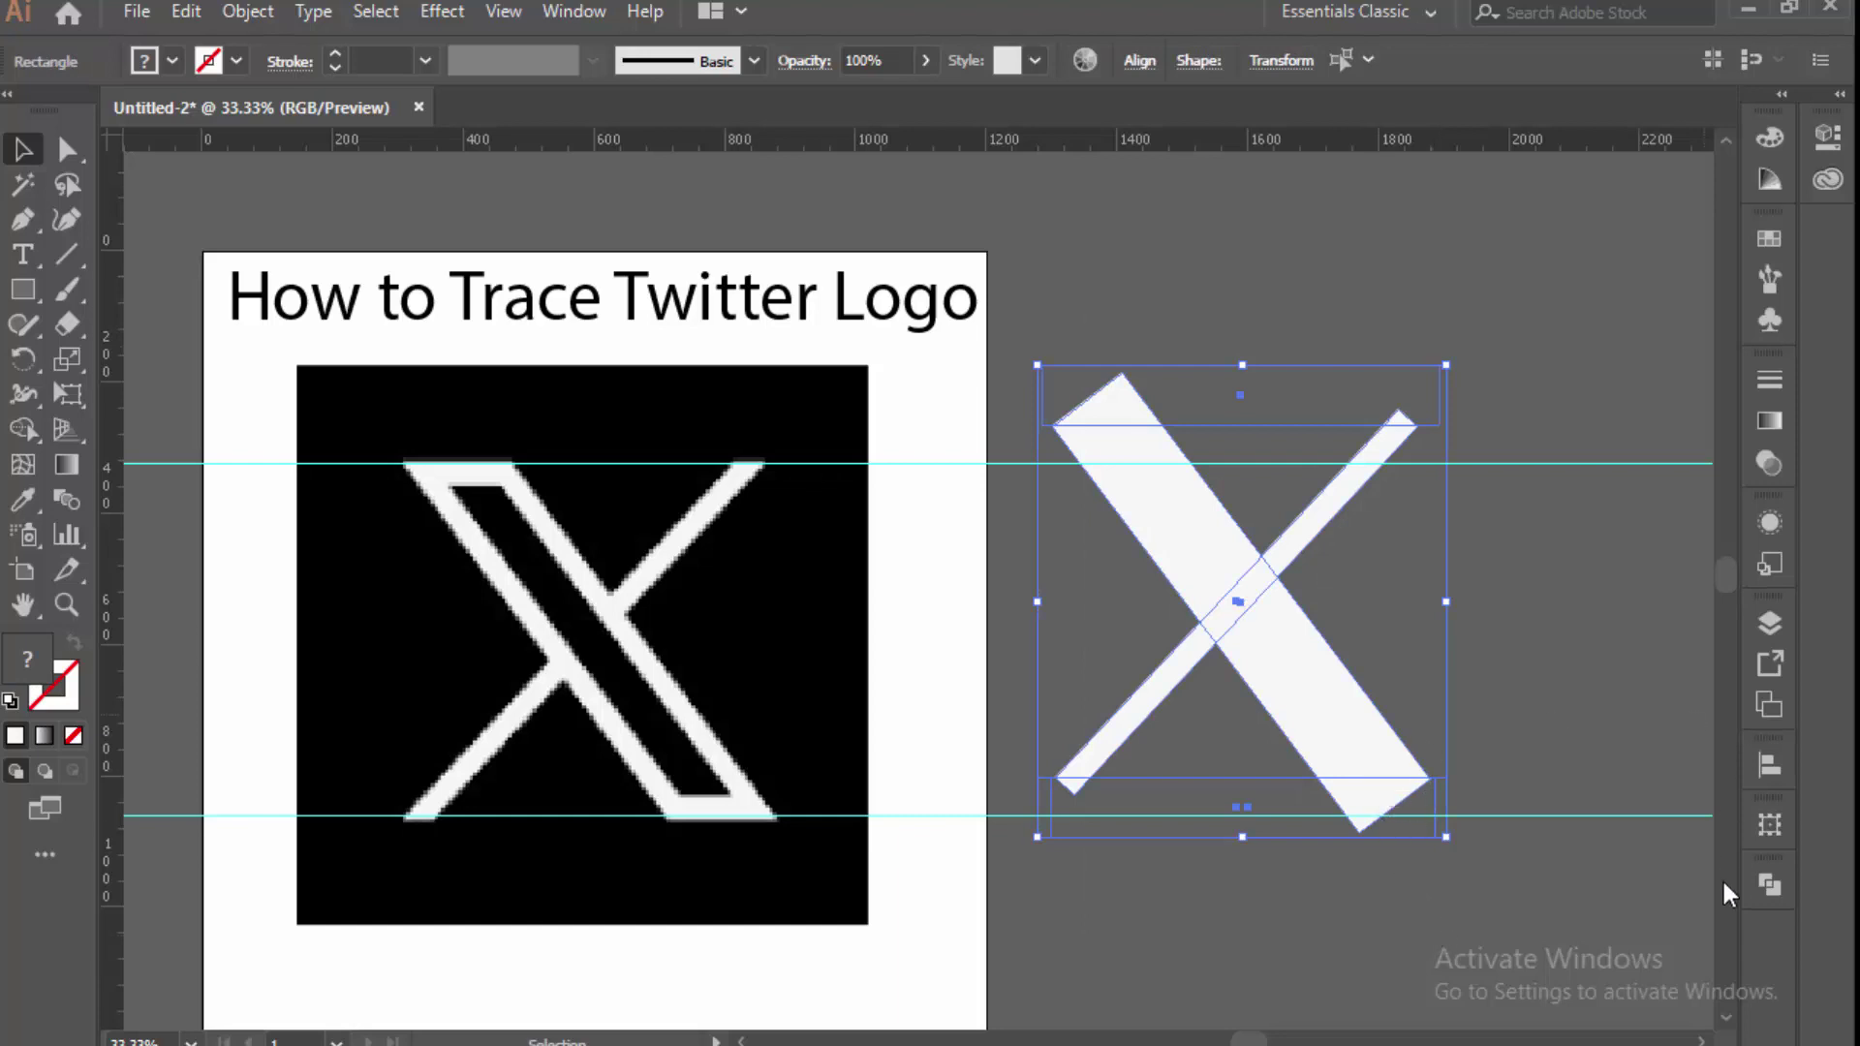
Divide the overlapping shapes with Pathfinder and ungroup the pieces.
left_click(1767, 882)
left_click(1436, 1014)
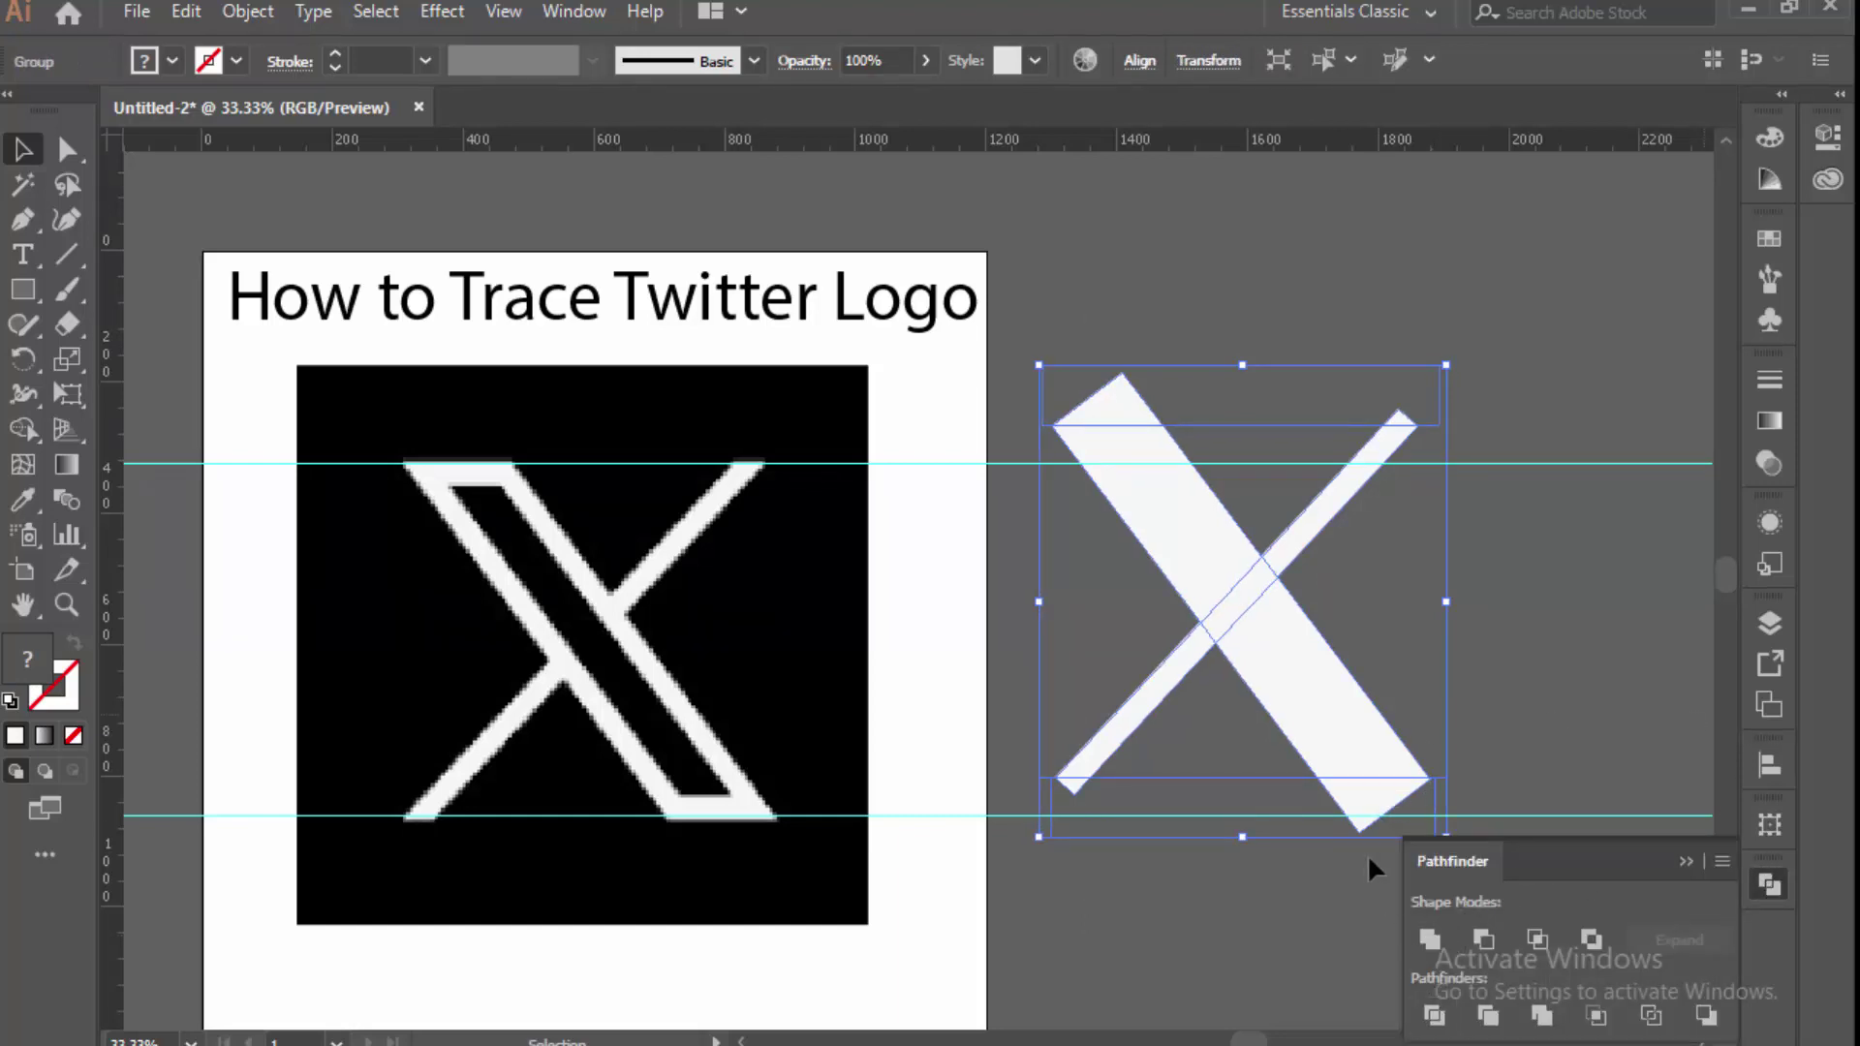
right_click(1369, 796)
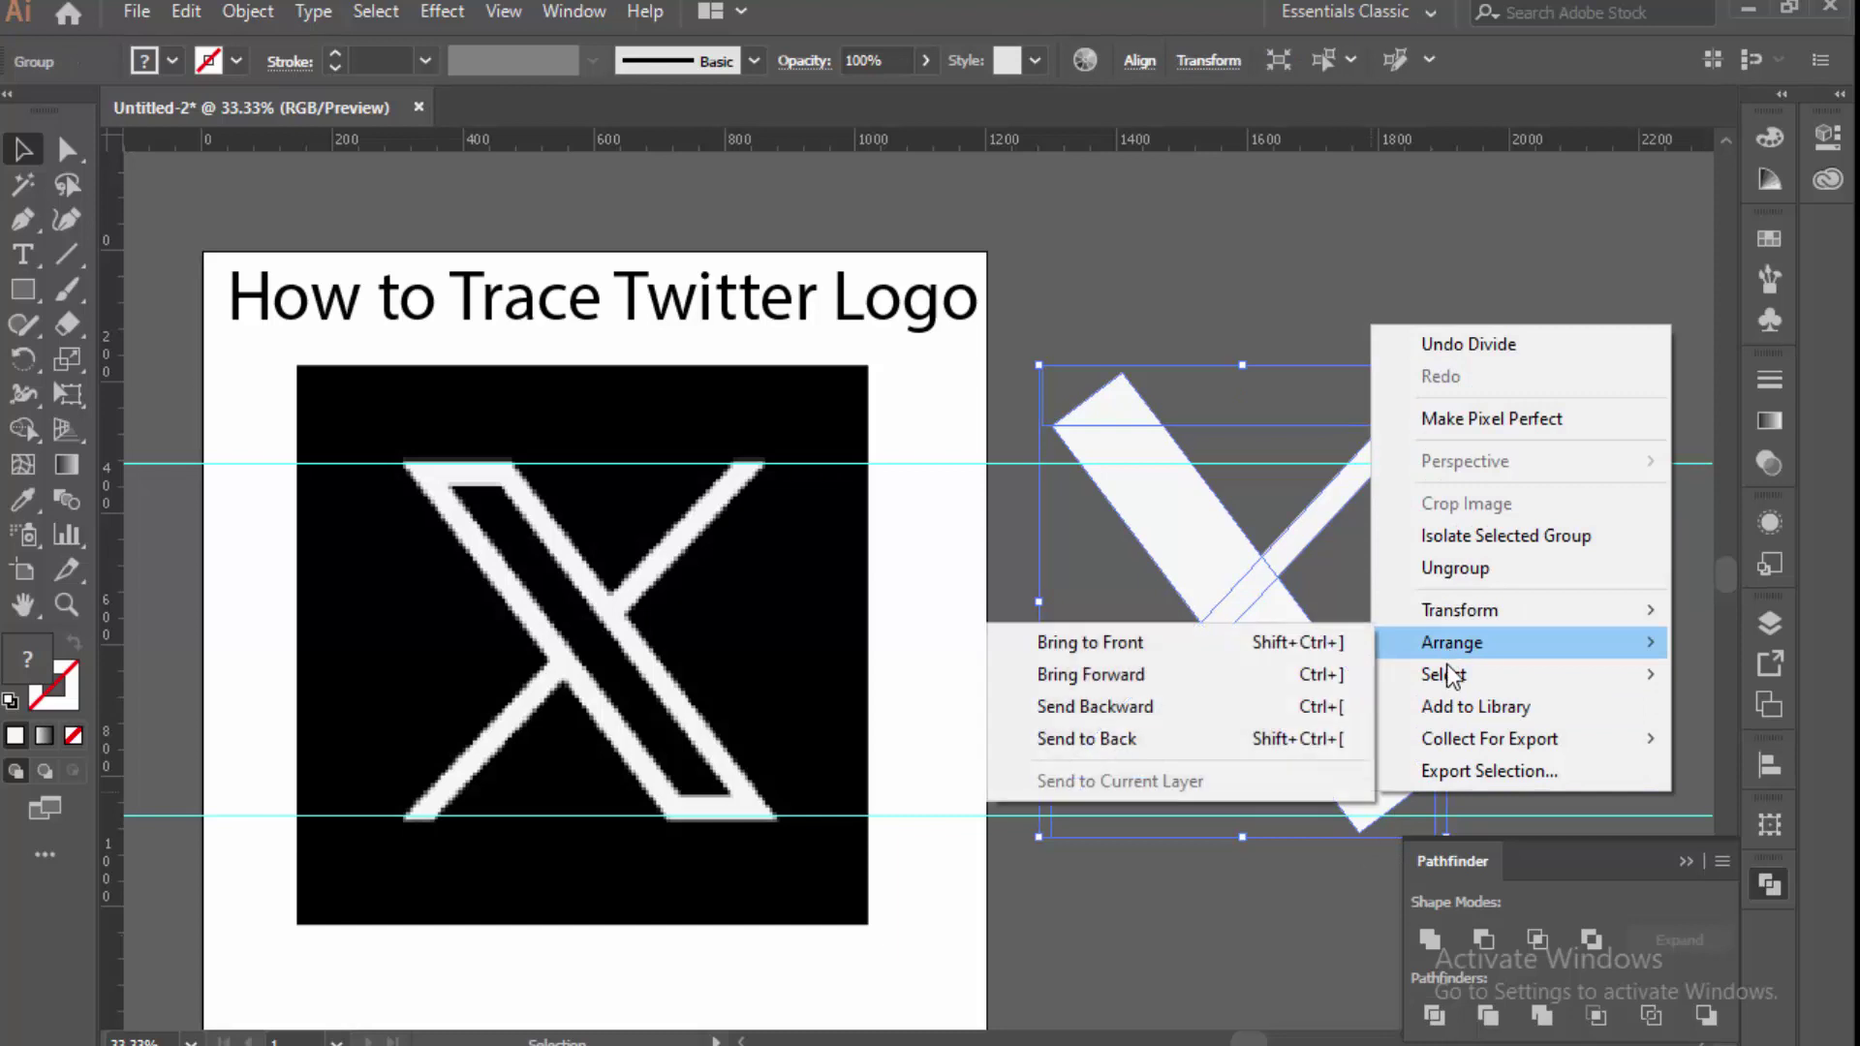
left_click(1445, 570)
left_click(1101, 858)
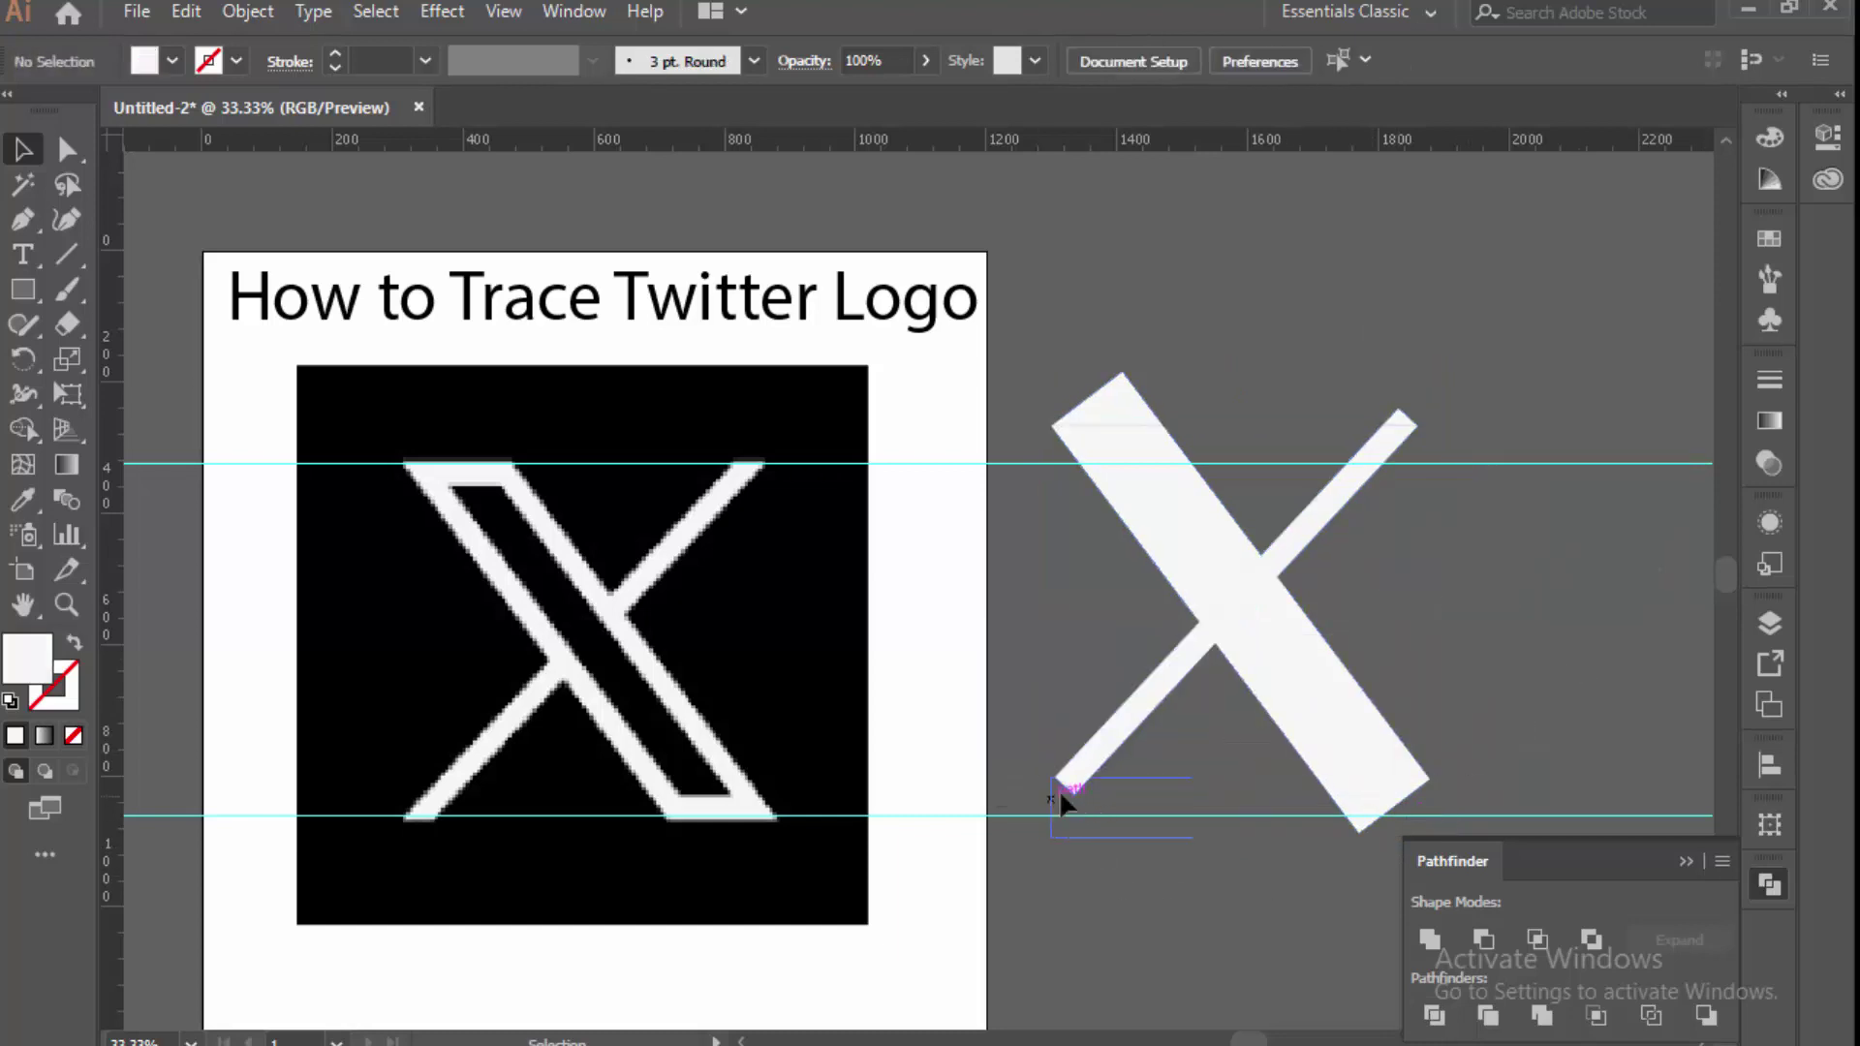
Delete the overhanging tip and strip below the bottom guide, then select the top overhang.
left_click_drag(1059, 788, 1066, 789)
key("Delete")
left_click_drag(1013, 784, 1513, 947)
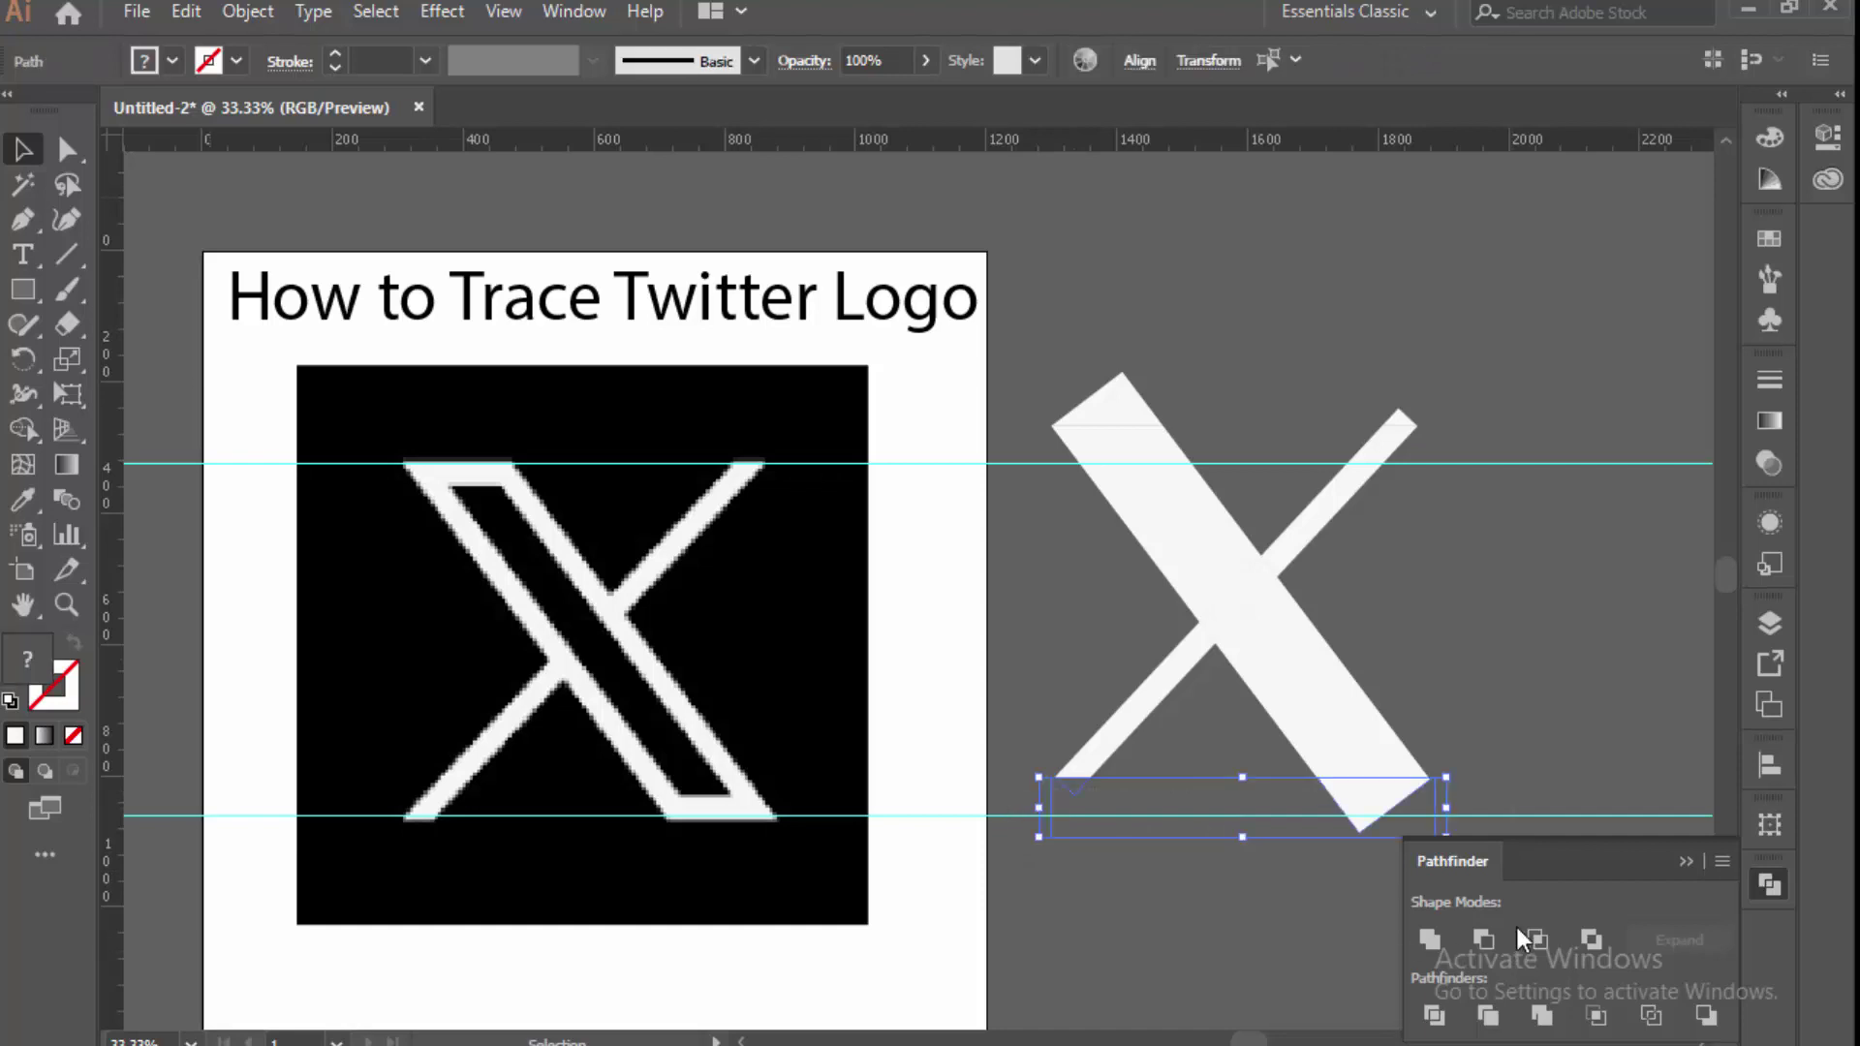
key("Delete")
left_click(1208, 726)
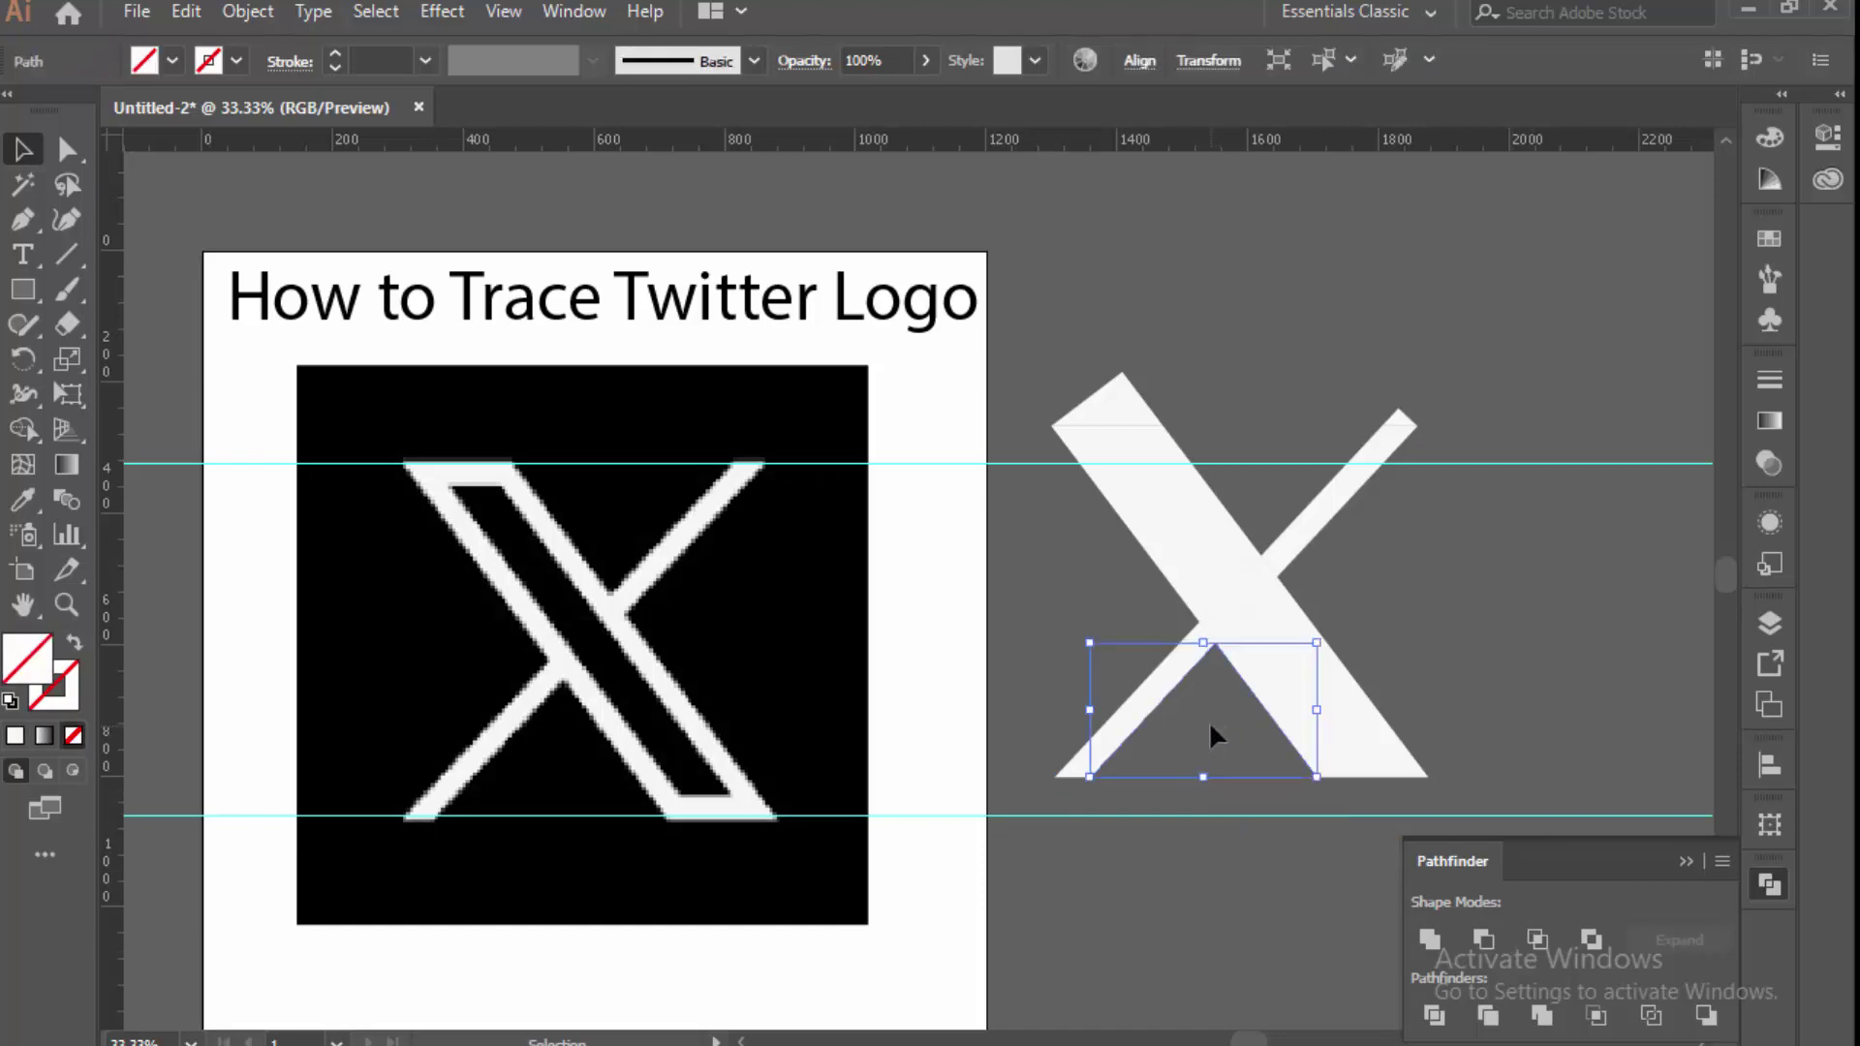
key("Delete")
scroll(1208, 721, "up", 3)
left_click_drag(1068, 488, 1452, 550)
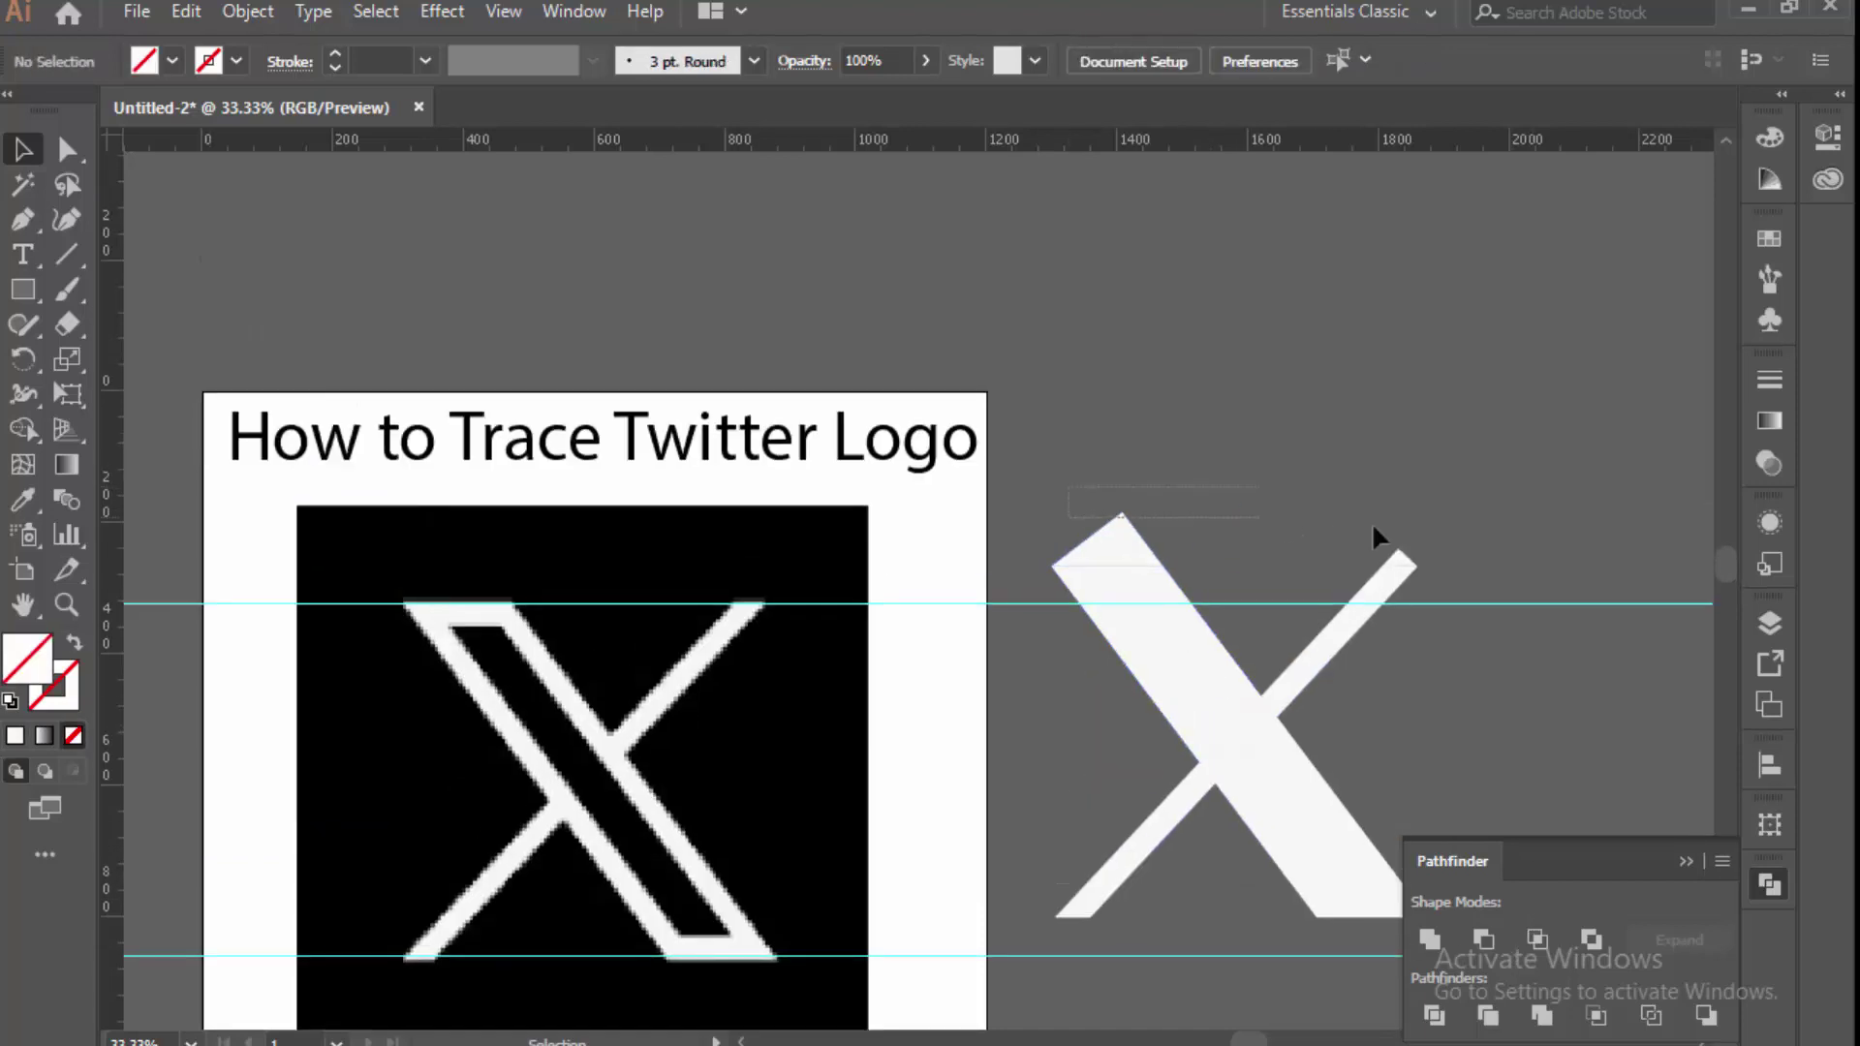
Delete the pieces above the top guide and start selecting the wide diagonal's pieces.
key("Delete")
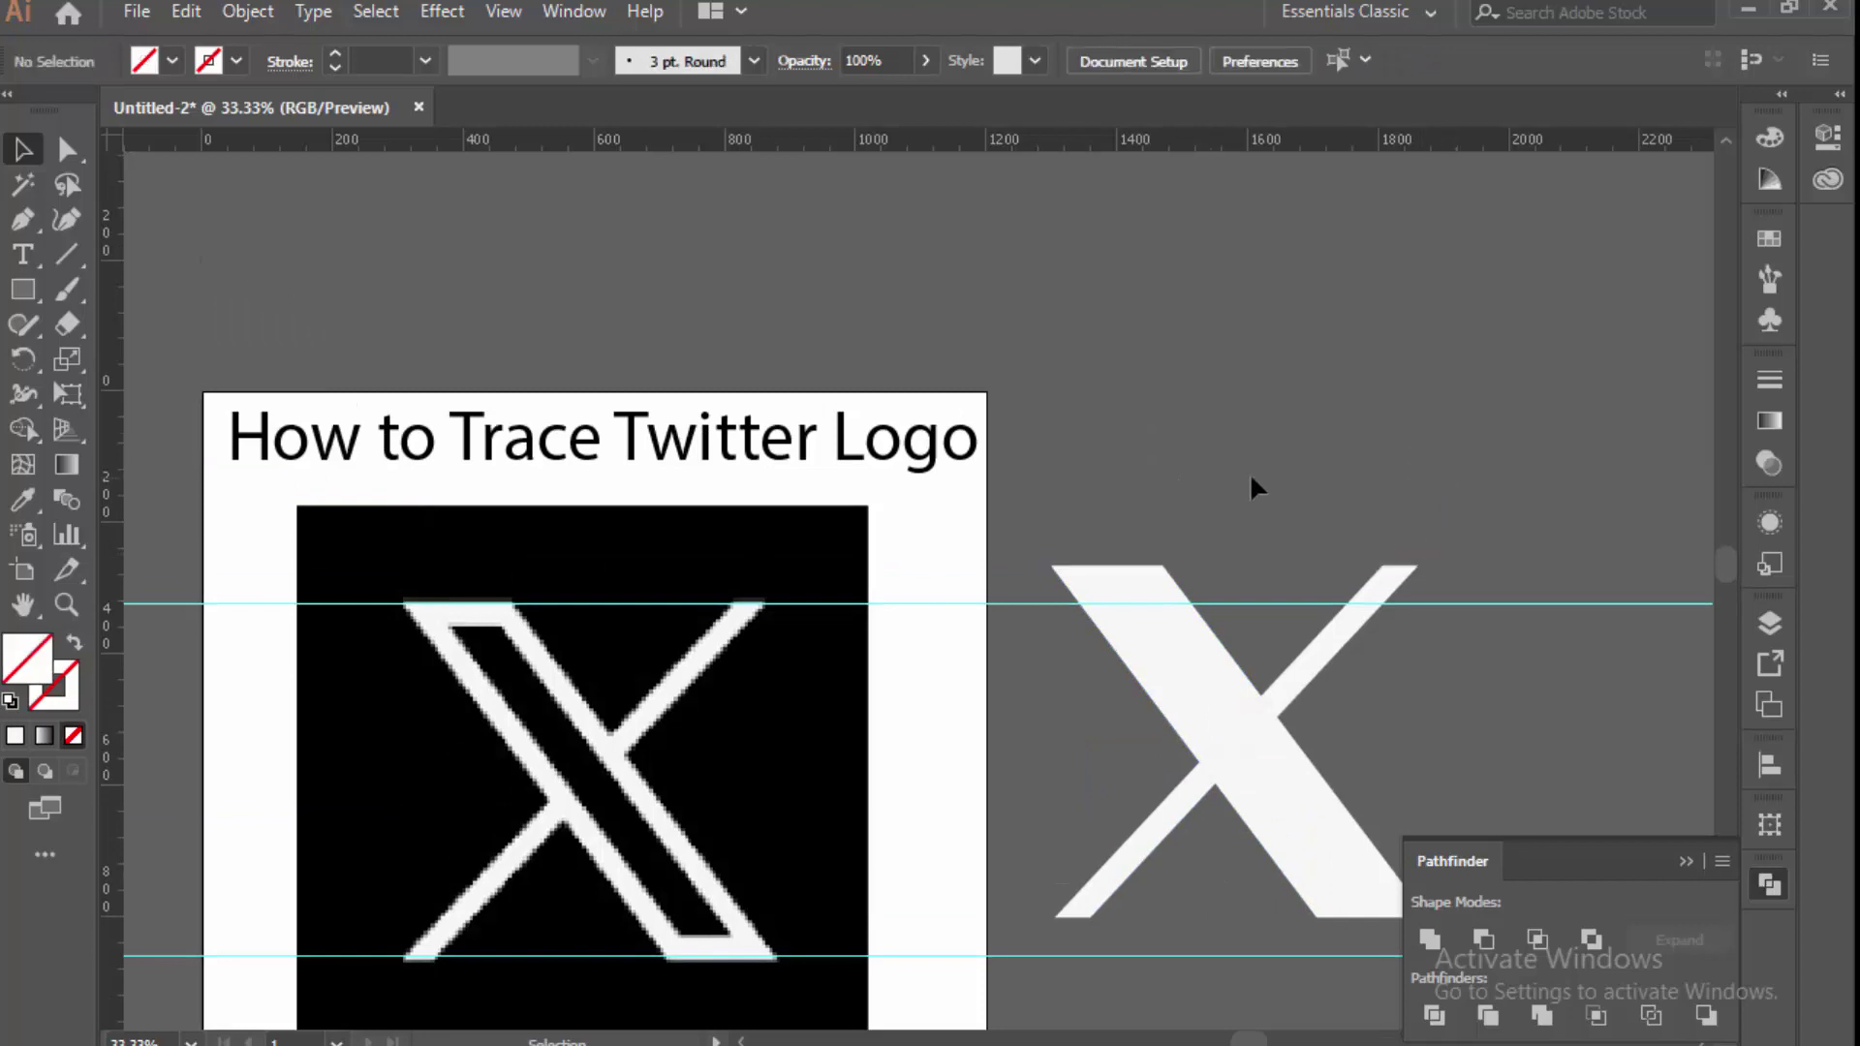
left_click_drag(1267, 614, 1267, 614)
left_click(1174, 668)
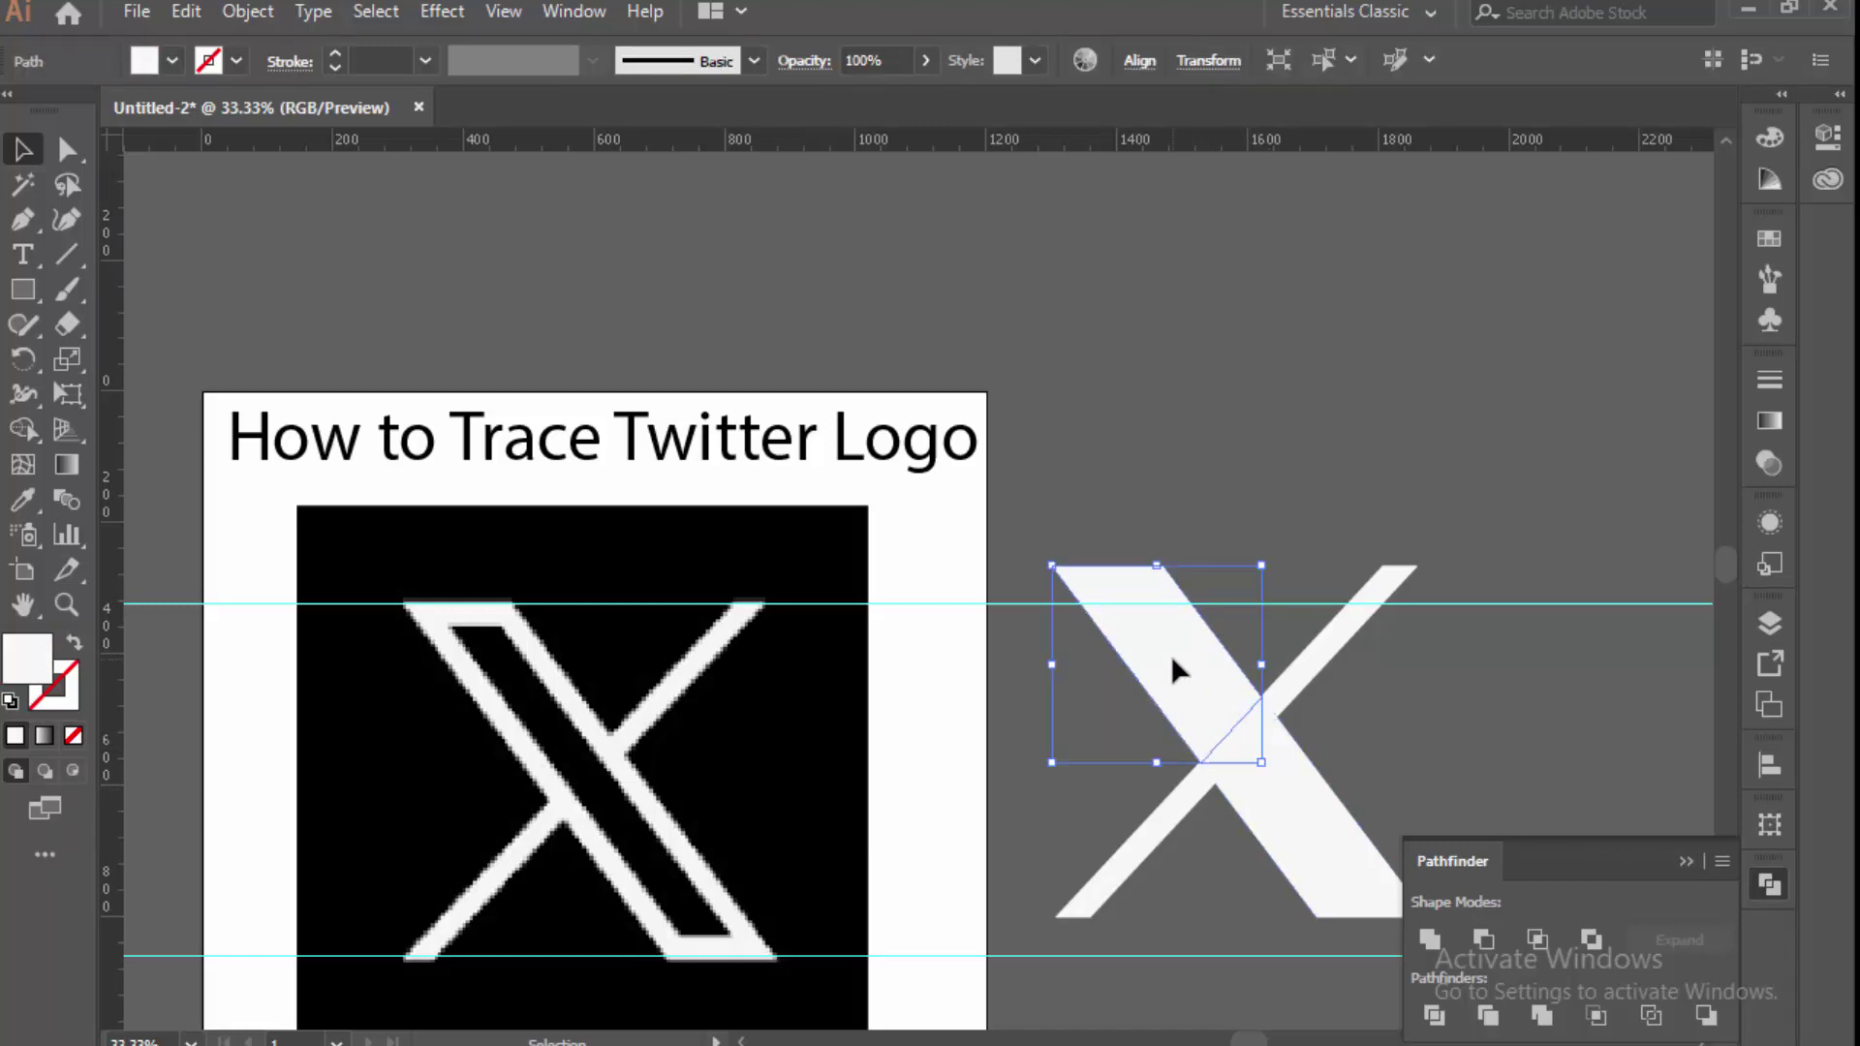
left_click(1281, 799)
scroll(1380, 673, "down", 2)
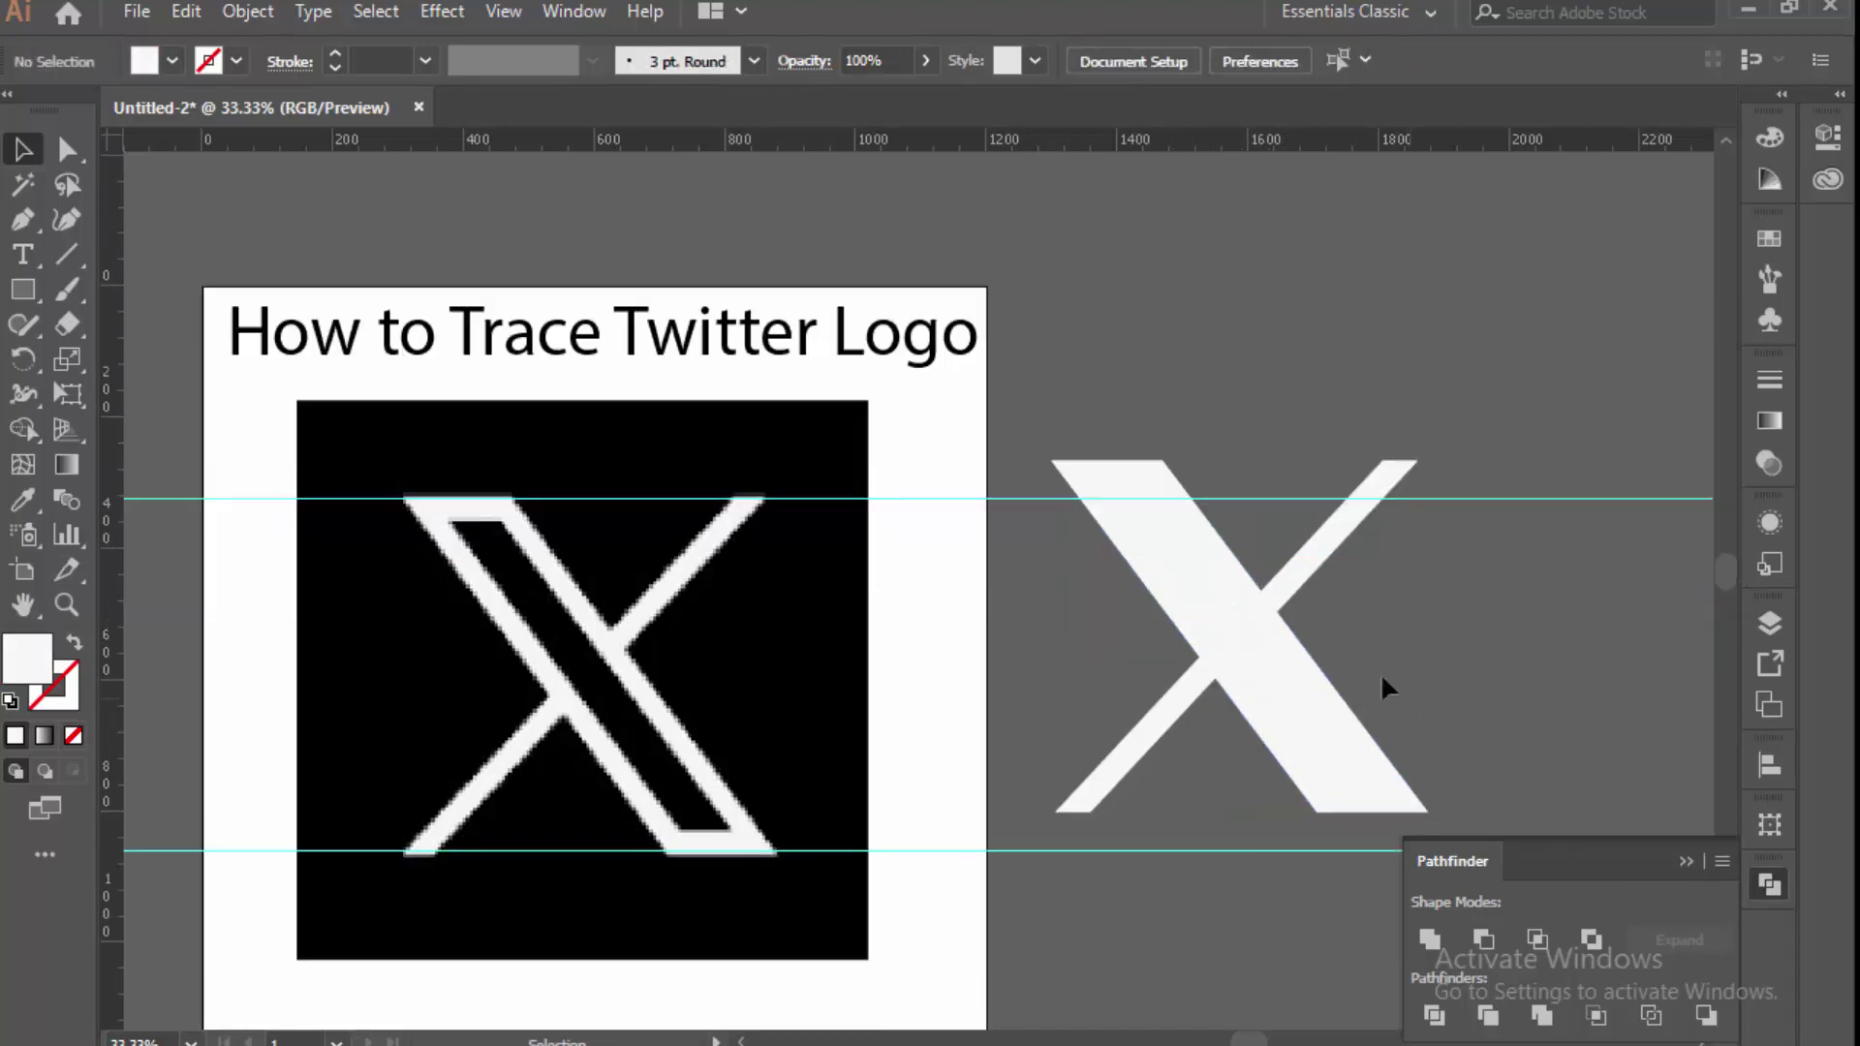
left_click(1181, 562)
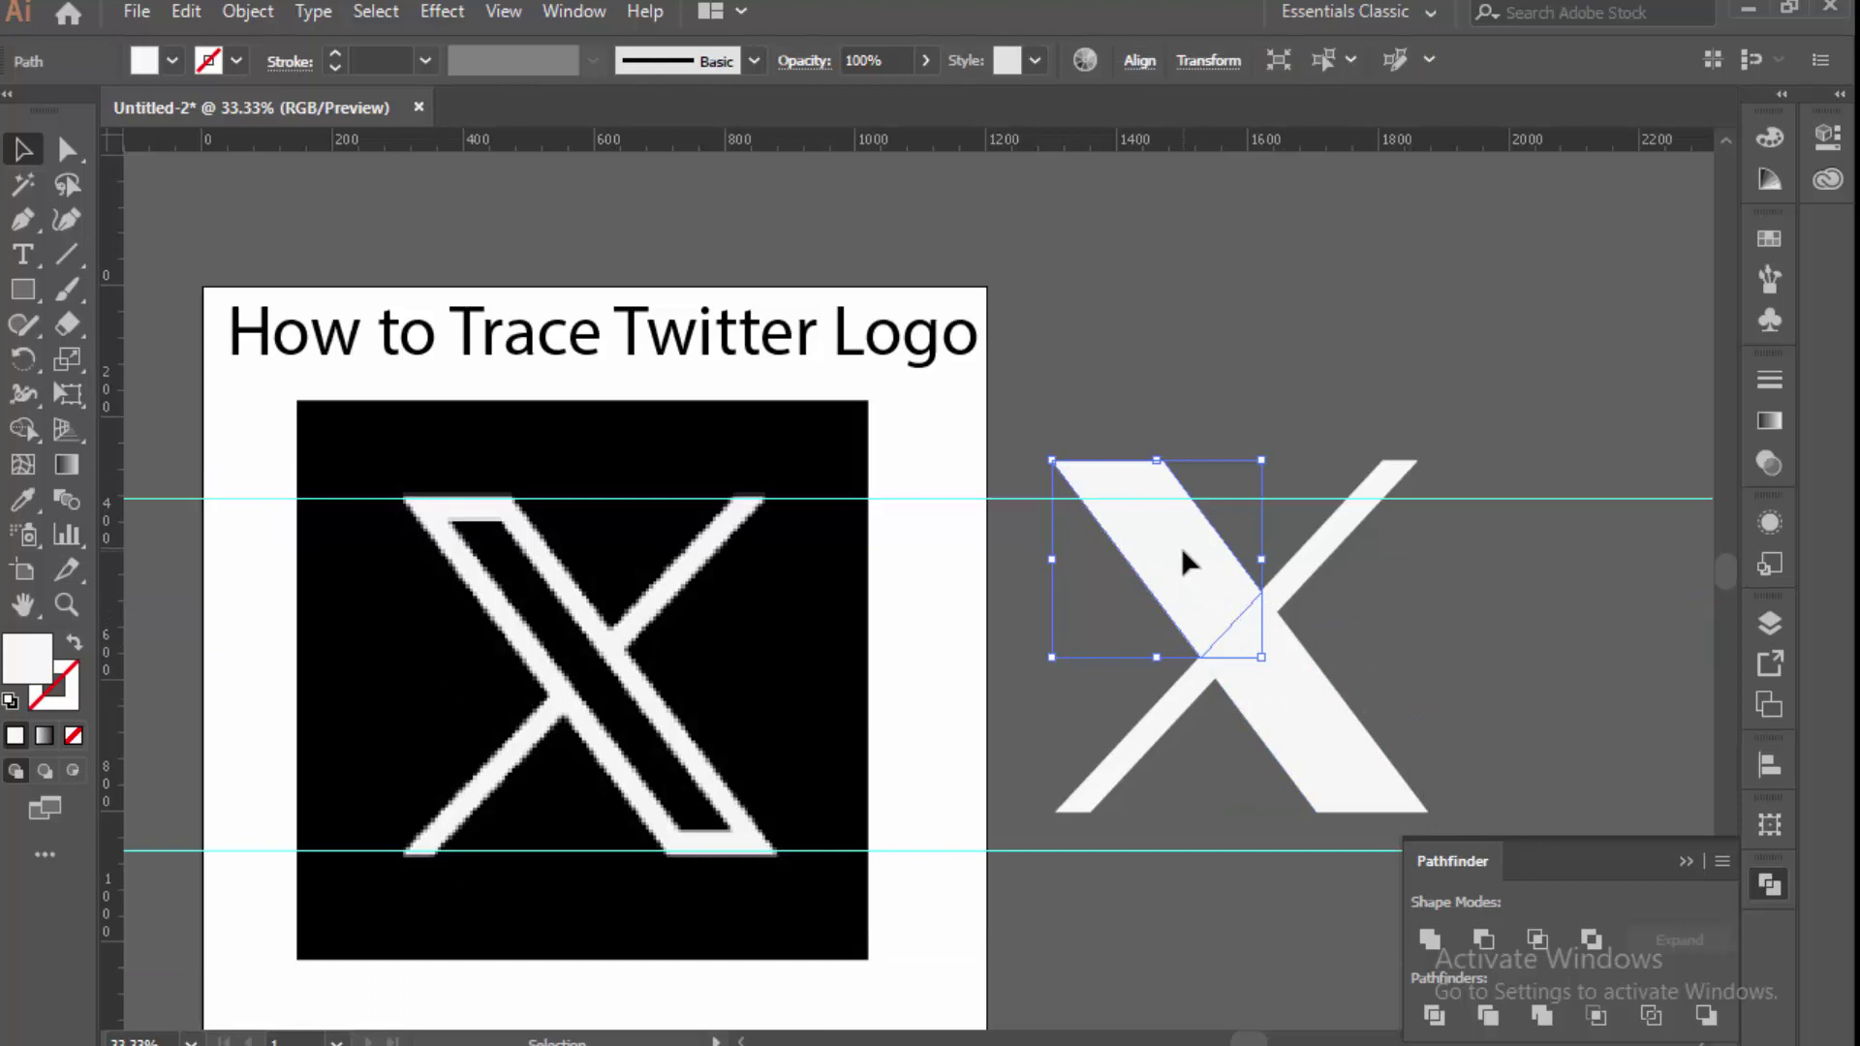
Unite the wide diagonal's pieces into one shape and make it an unfilled outline.
left_click(1249, 634, "shift")
left_click(1314, 721, "shift")
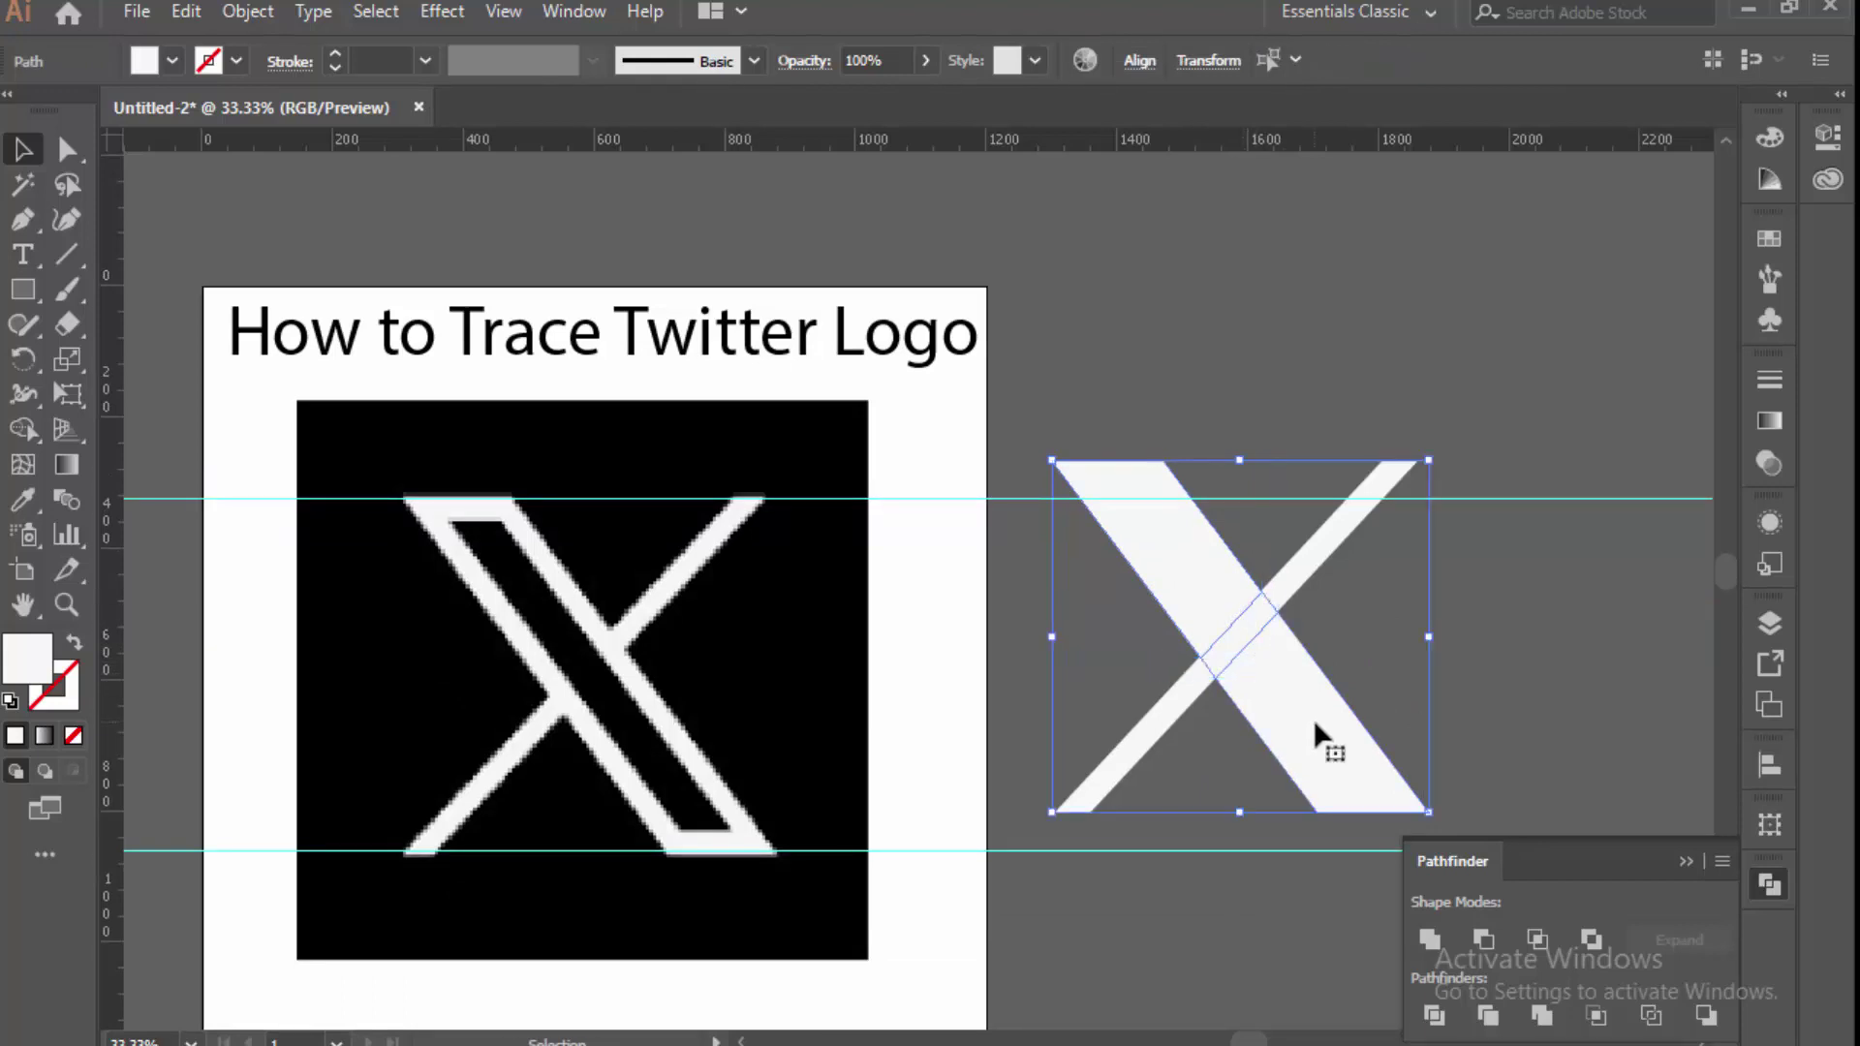
left_click(1422, 935)
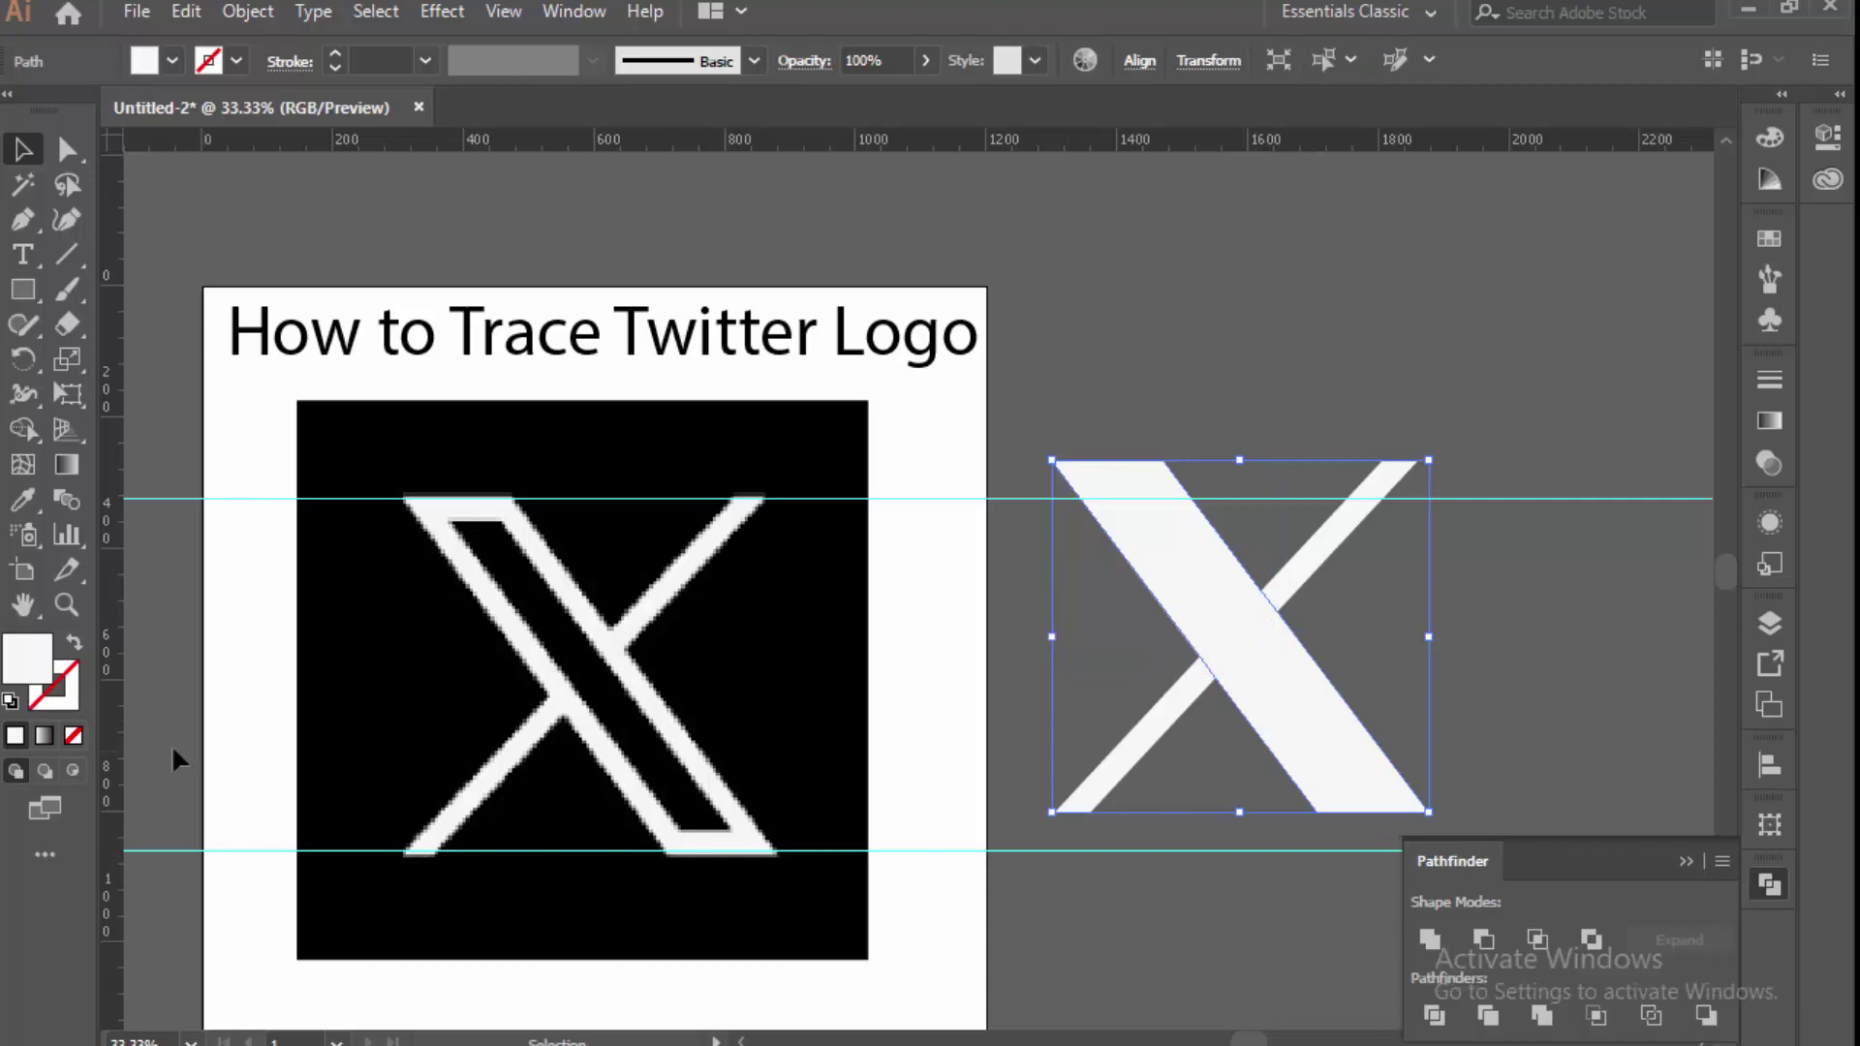
left_click(73, 643)
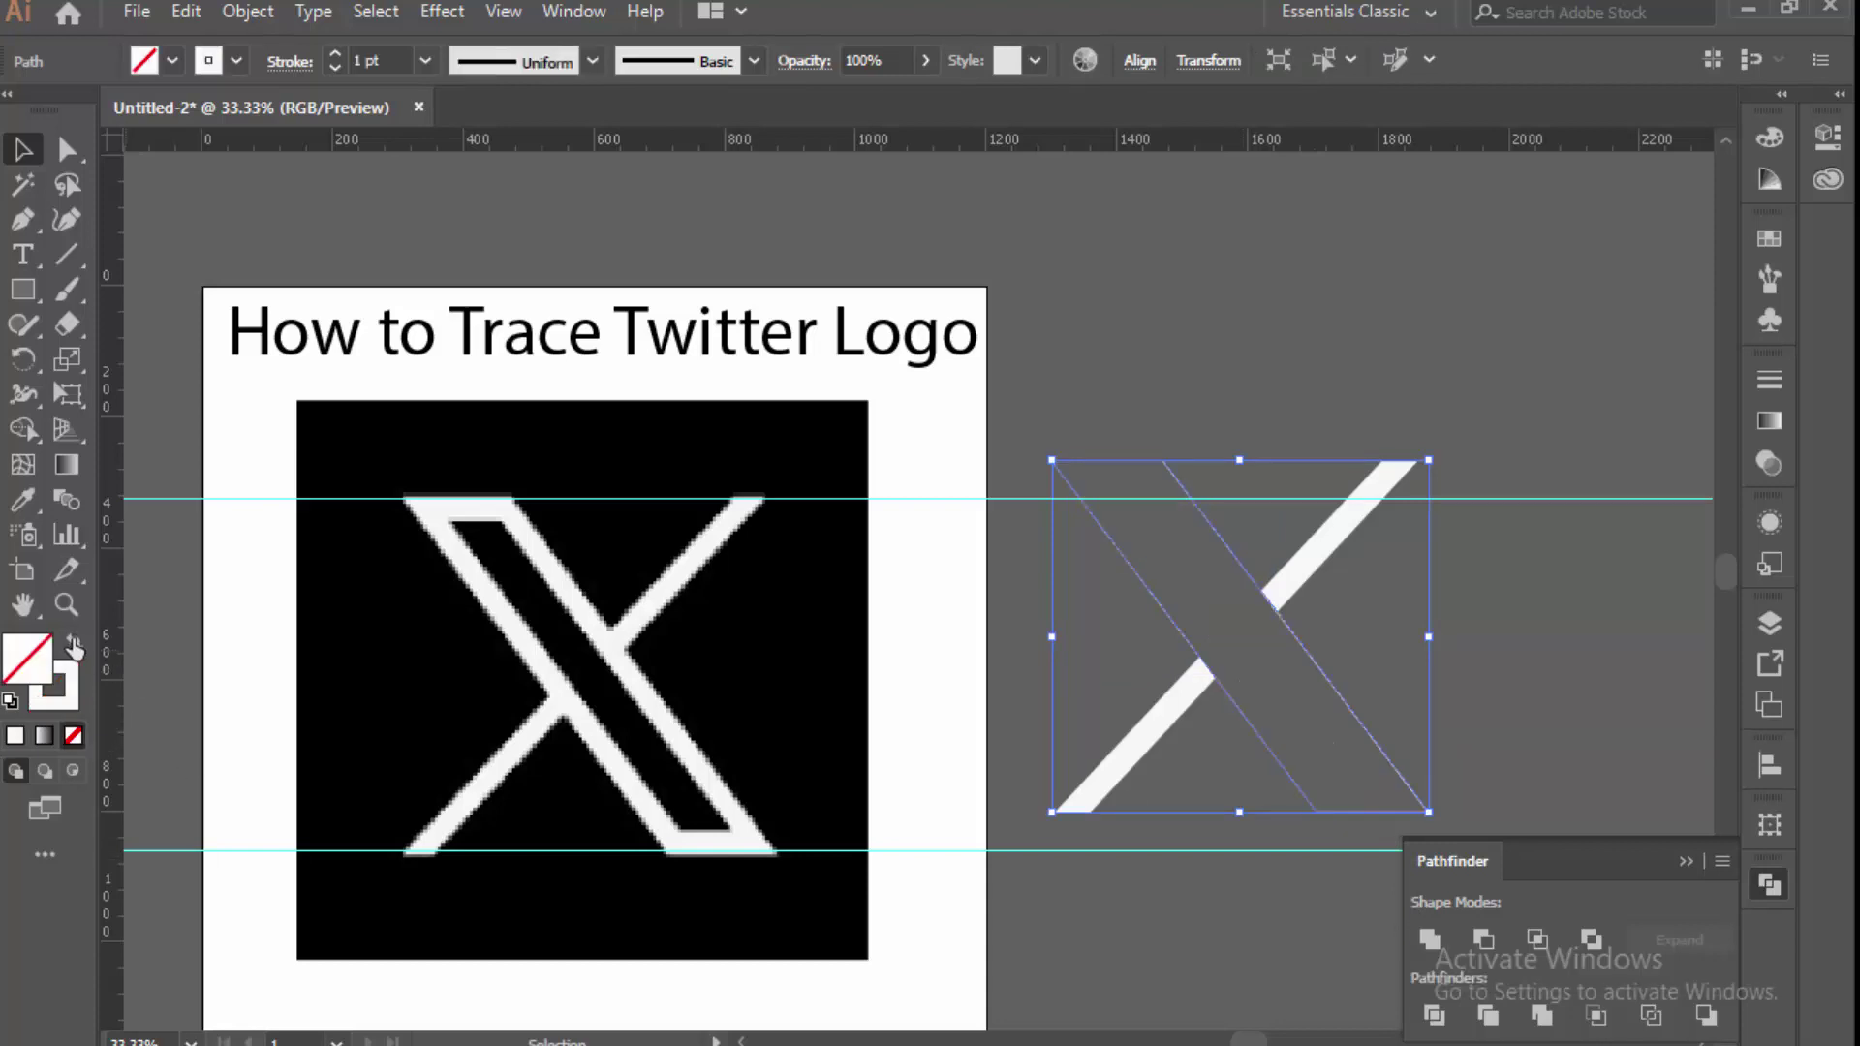
left_click(1174, 527)
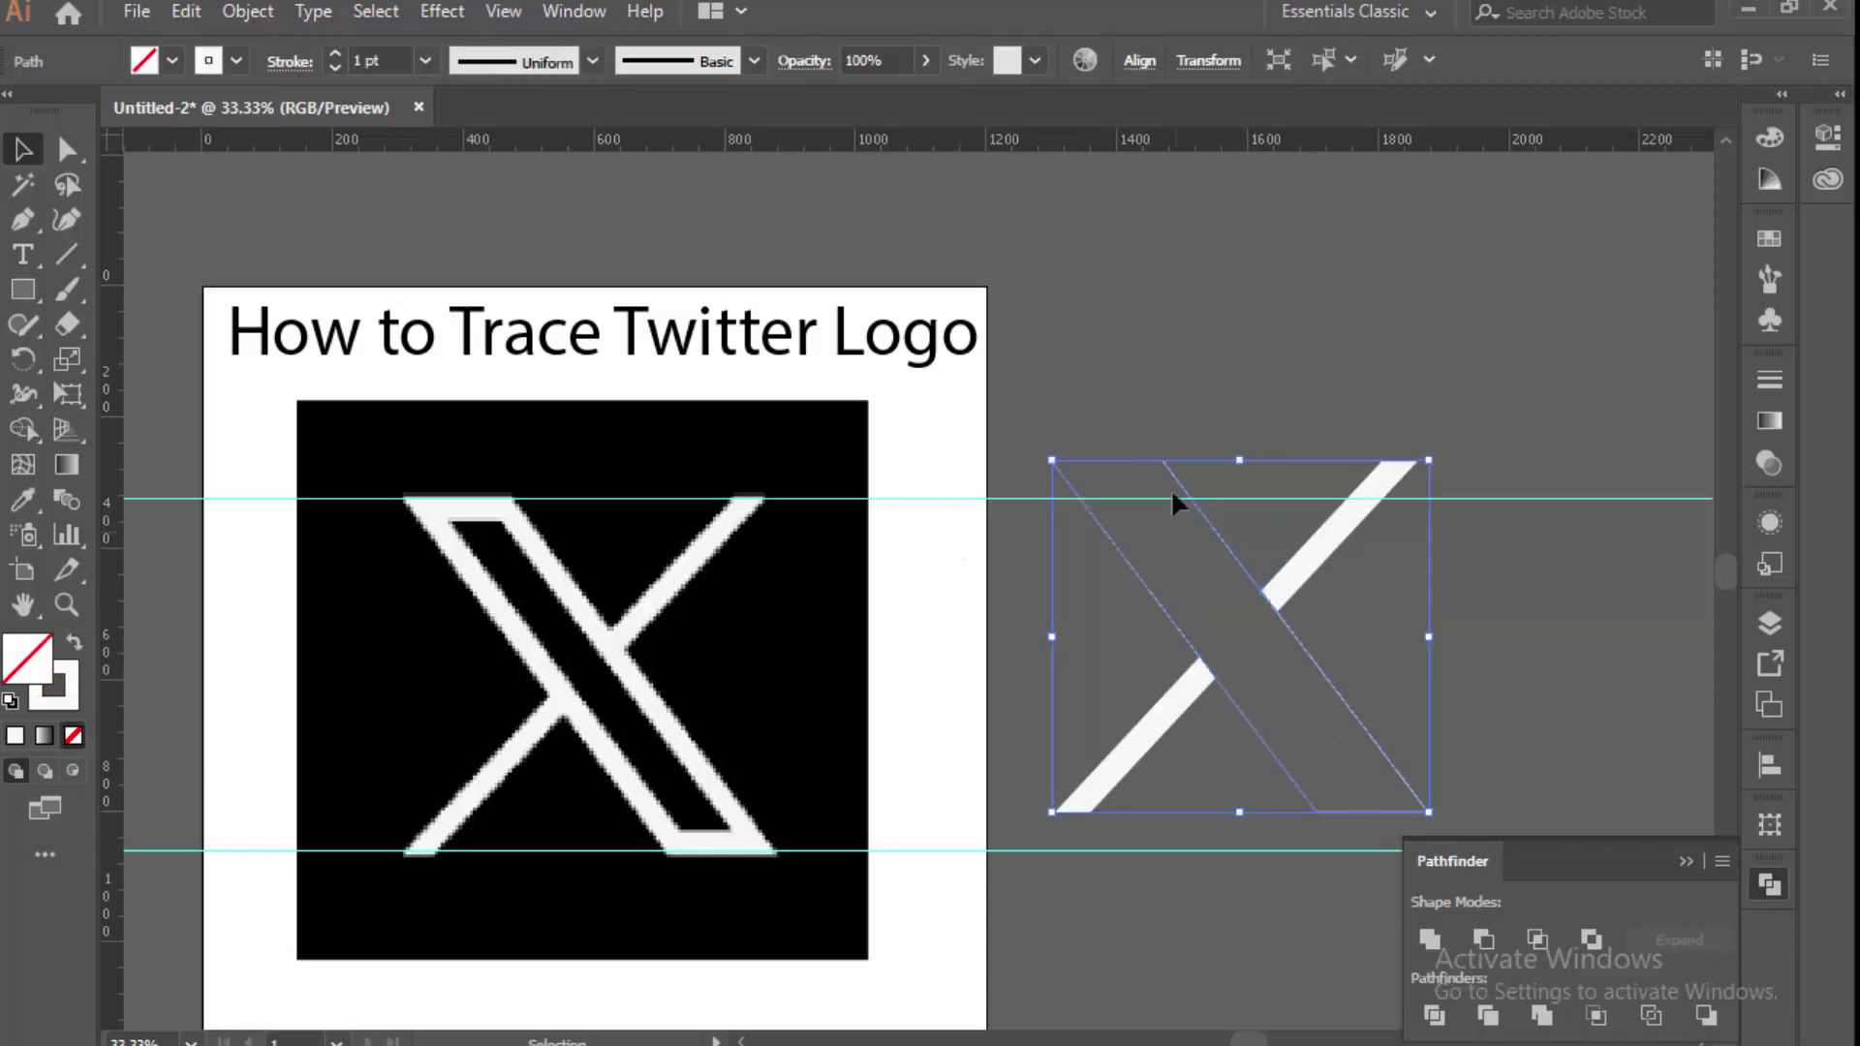
Copy the outlined diagonal and paste it in place.
left_click(248, 11)
left_click(186, 10)
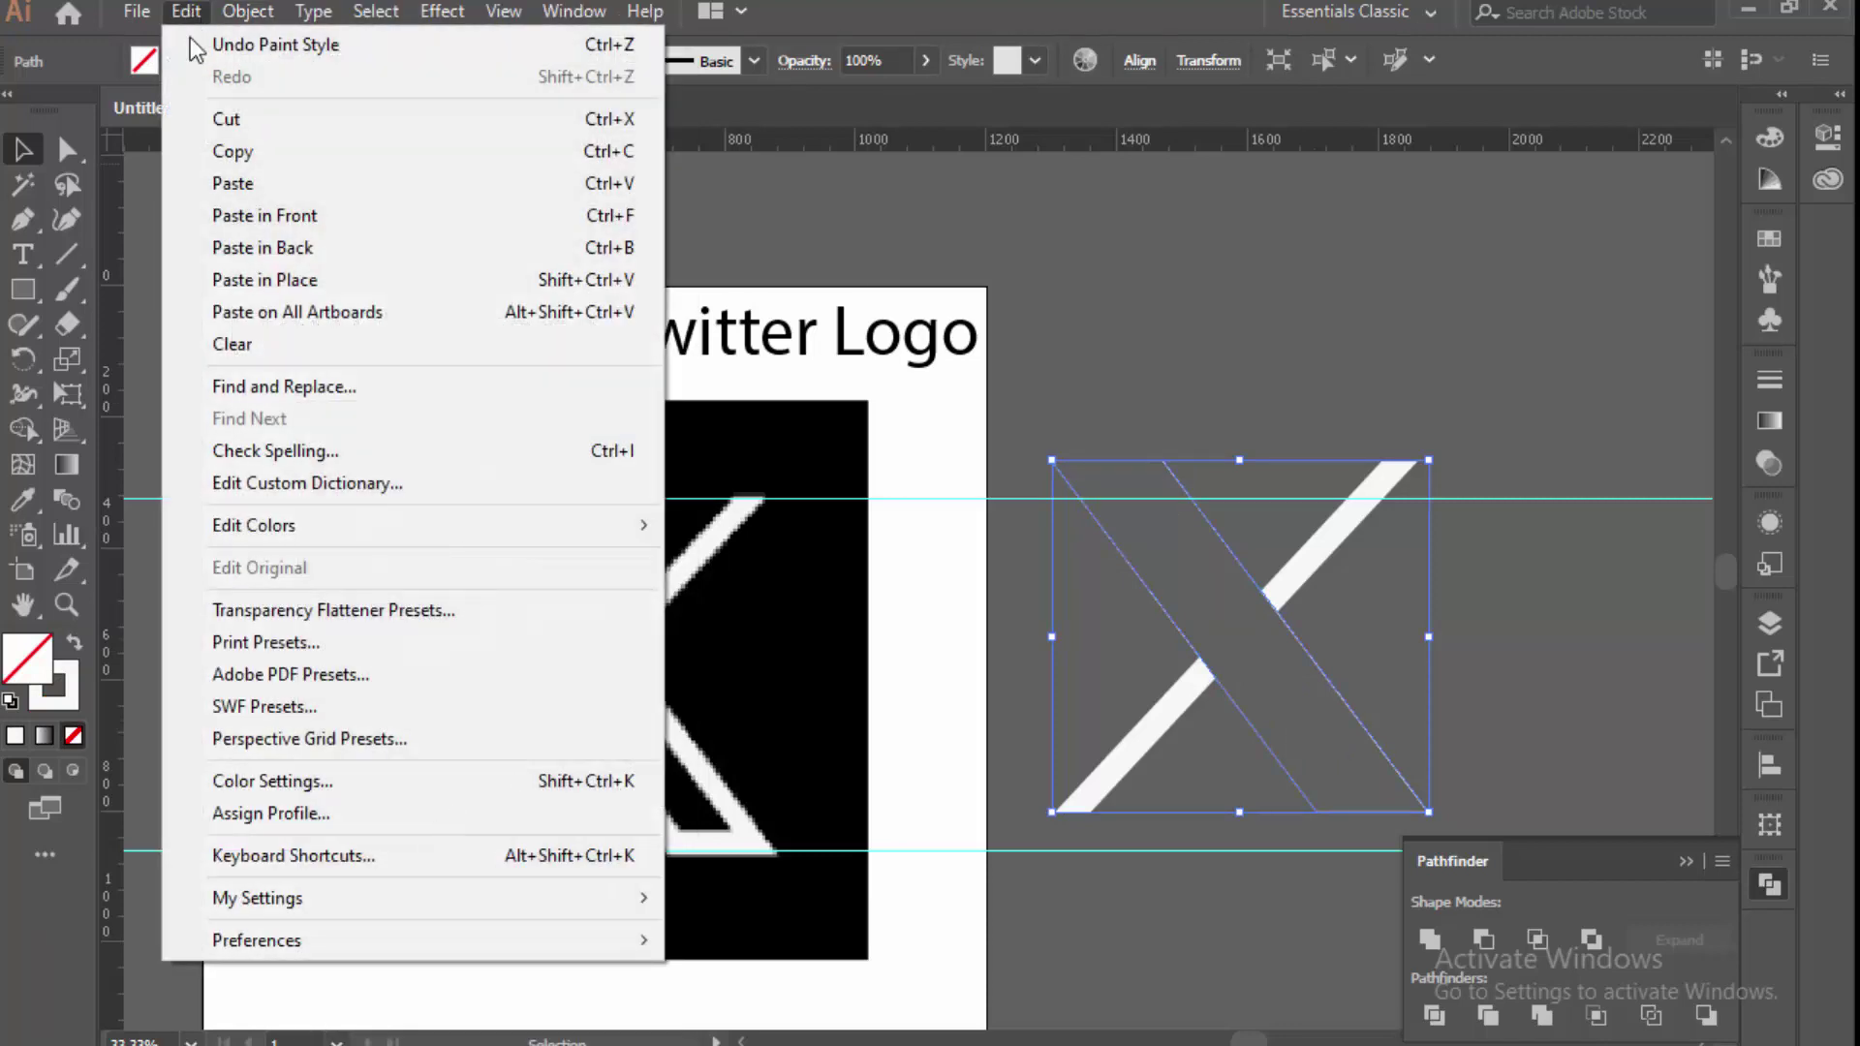
left_click(213, 160)
left_click(186, 10)
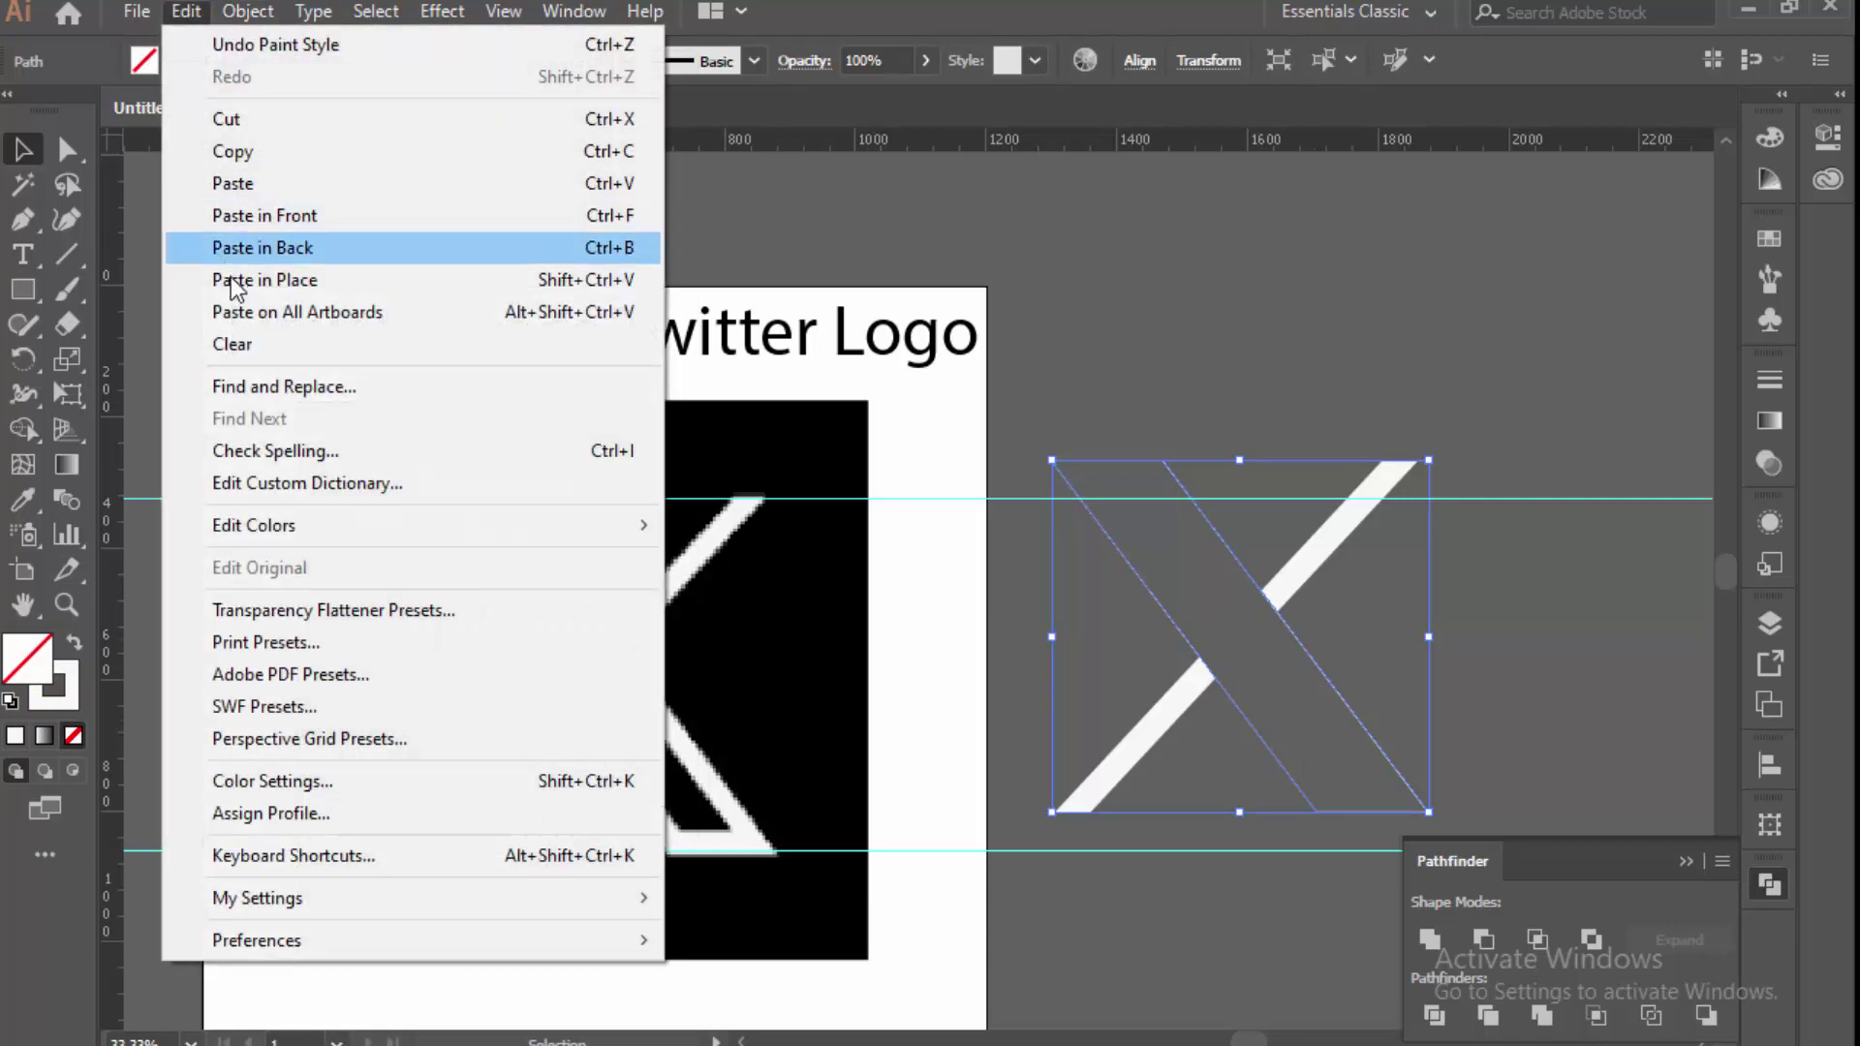
left_click(234, 281)
Offset the copy's path by -32 px inward, then select both outlines.
left_click(248, 10)
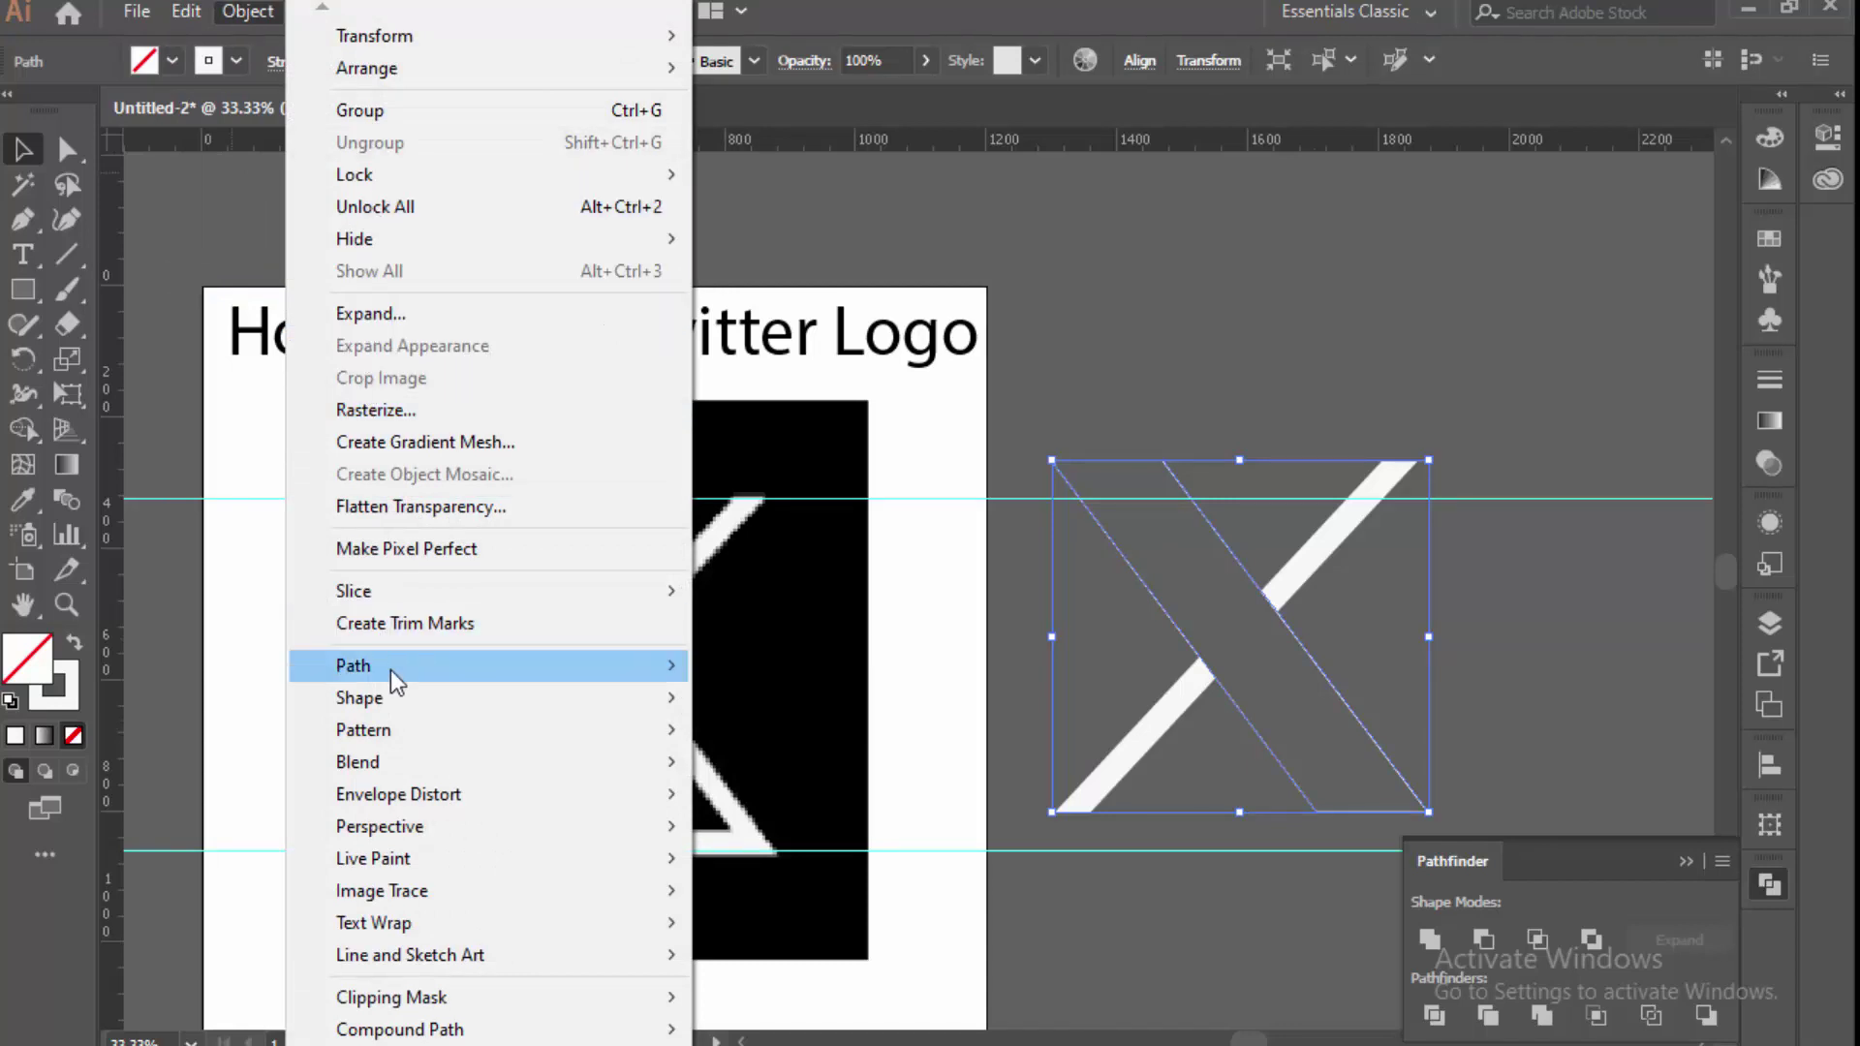
mouse_move(352, 665)
left_click(773, 769)
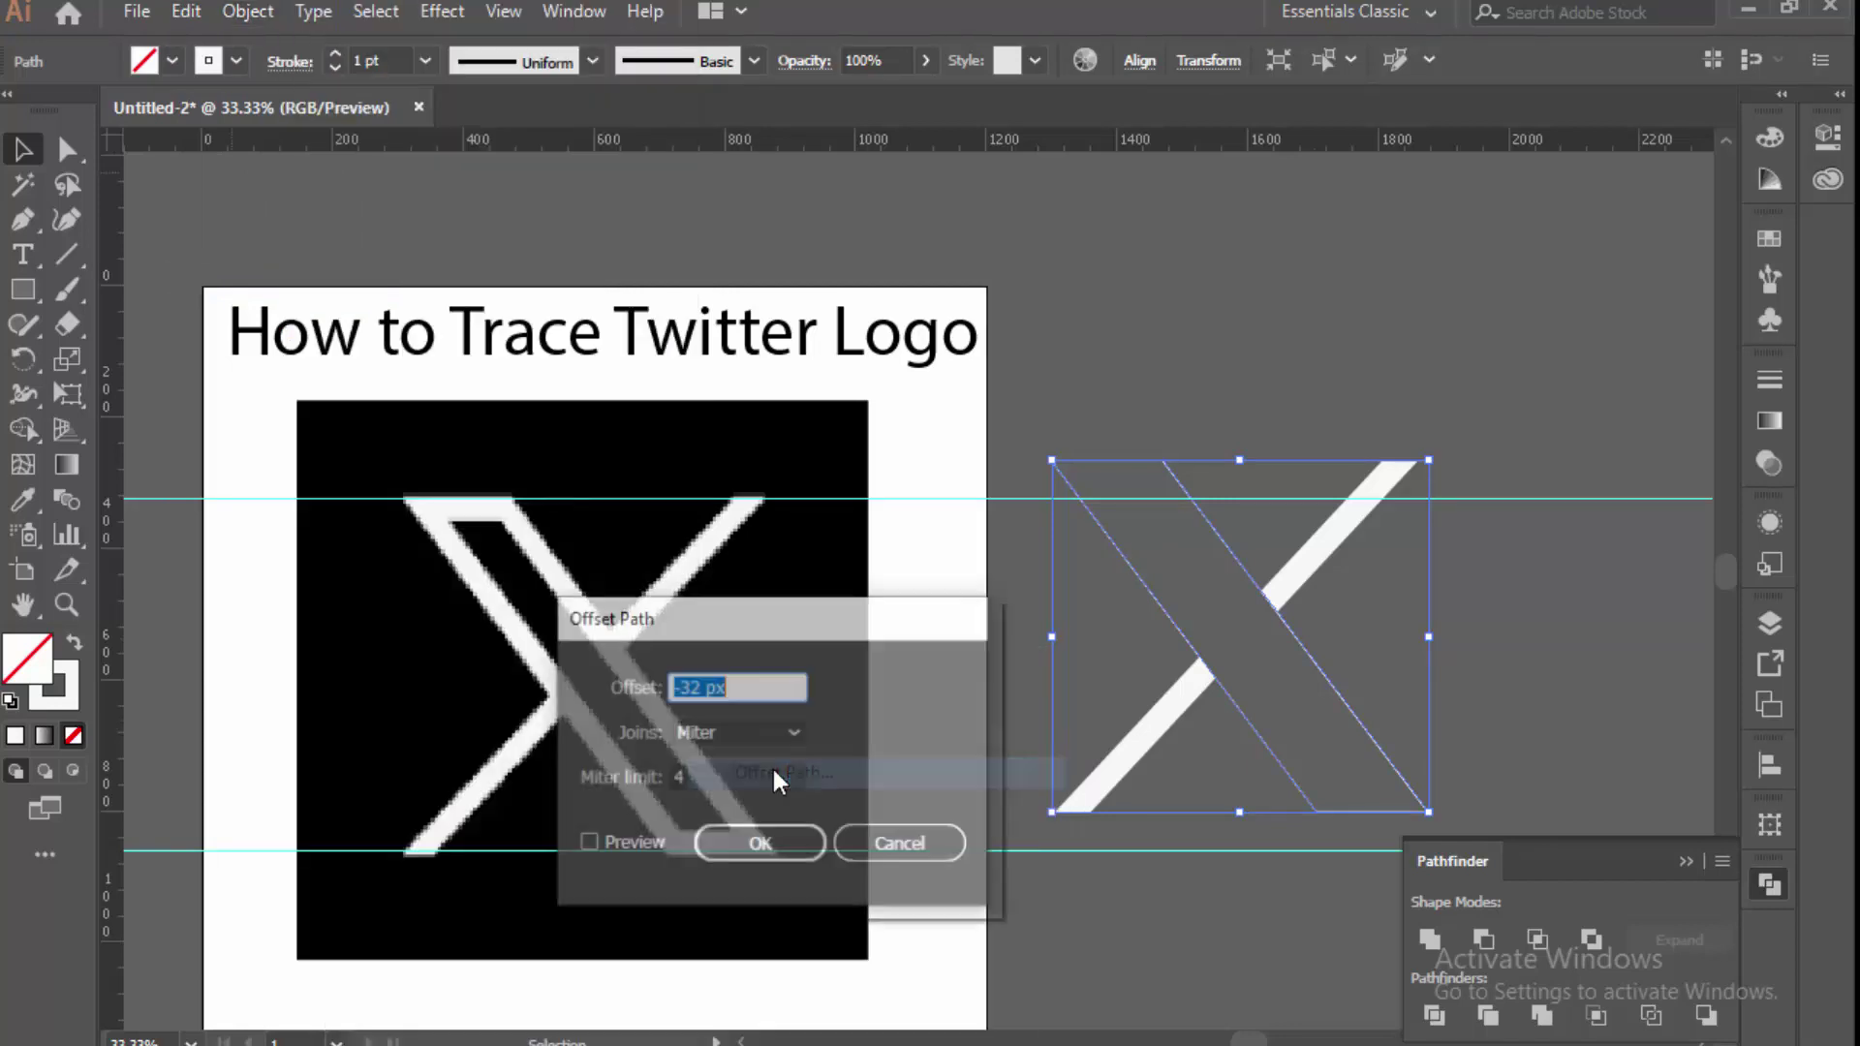
left_click(588, 843)
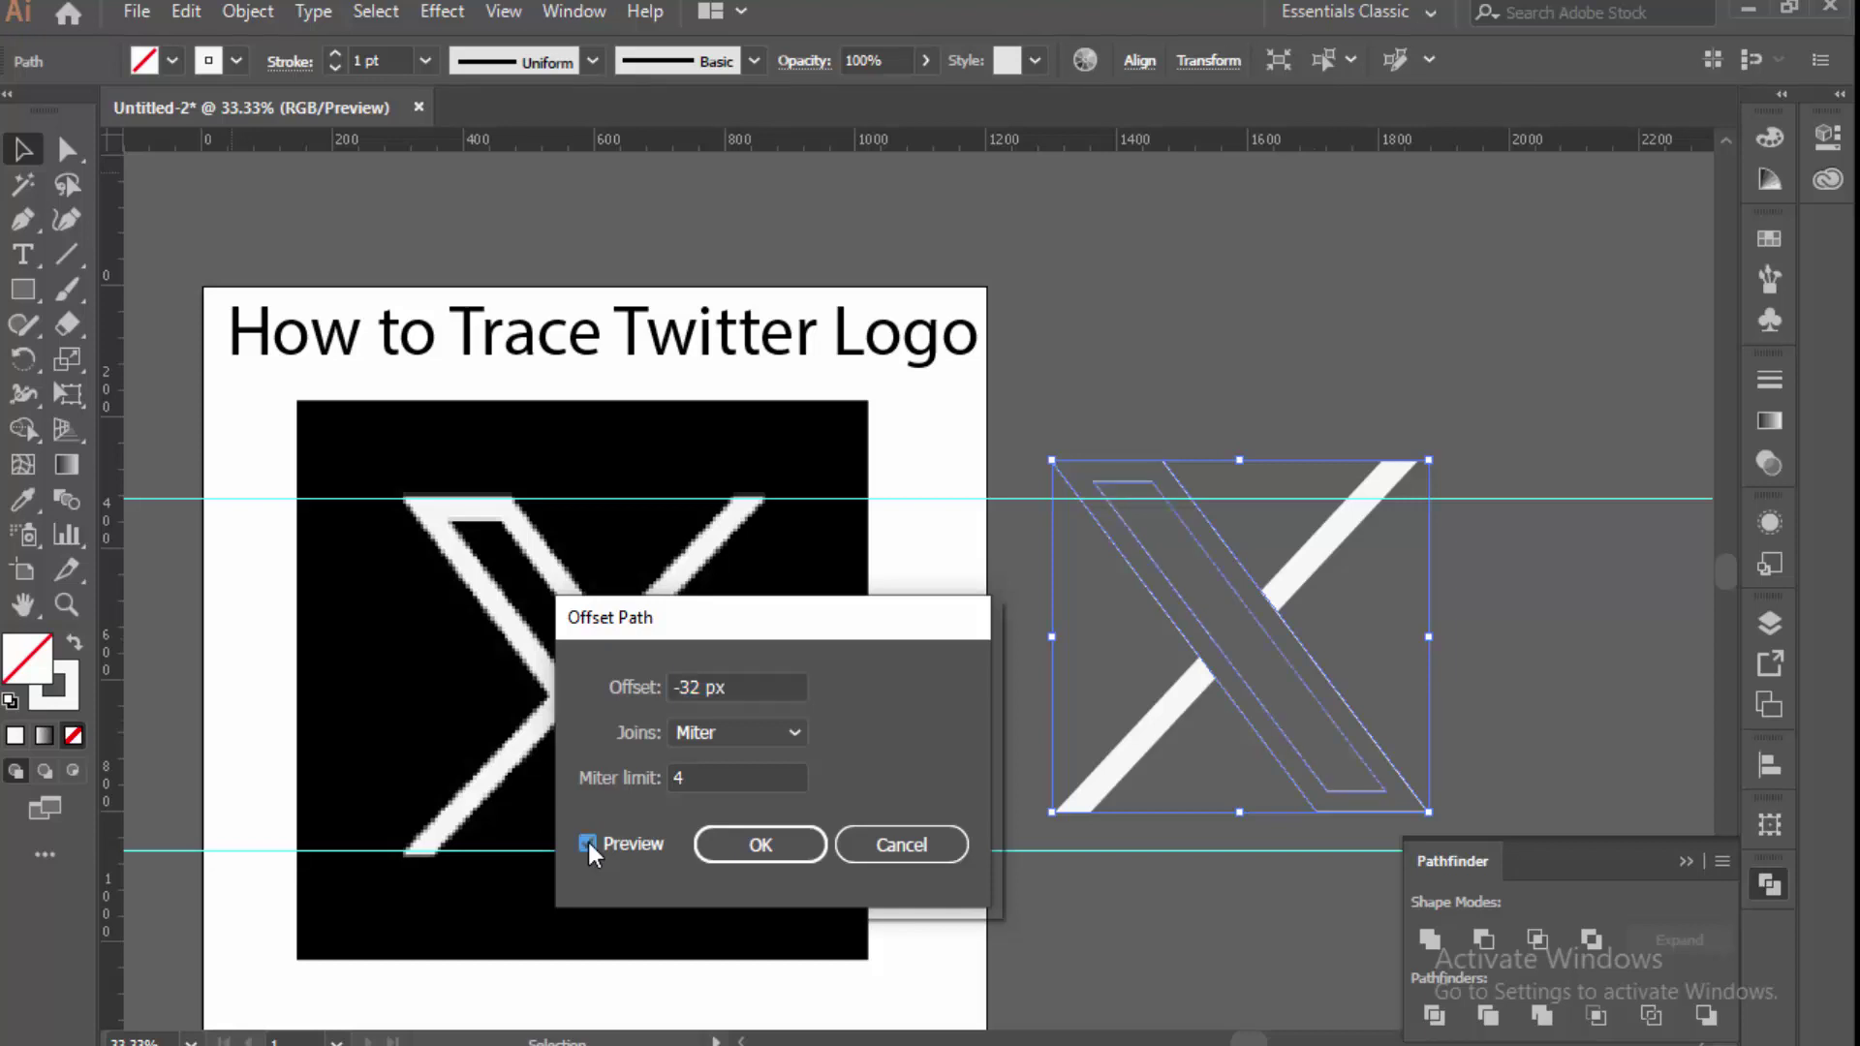
left_click(753, 850)
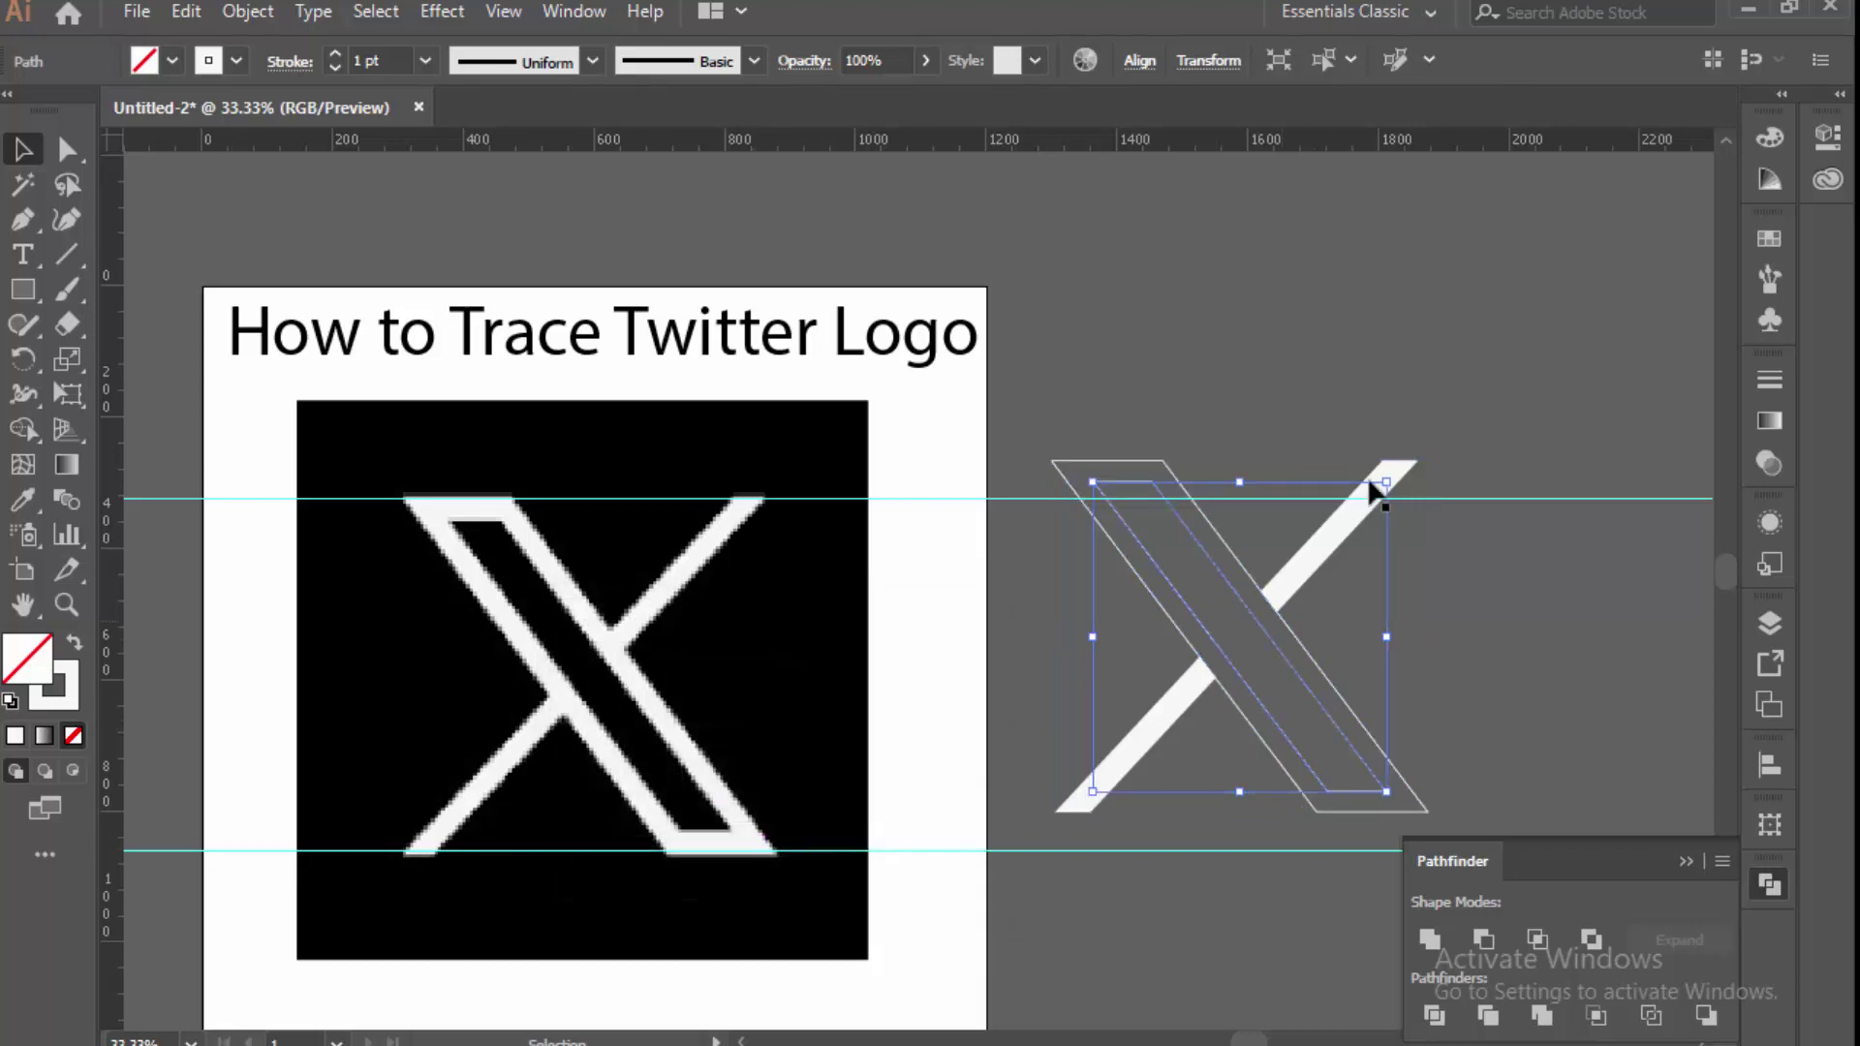
left_click(1255, 368)
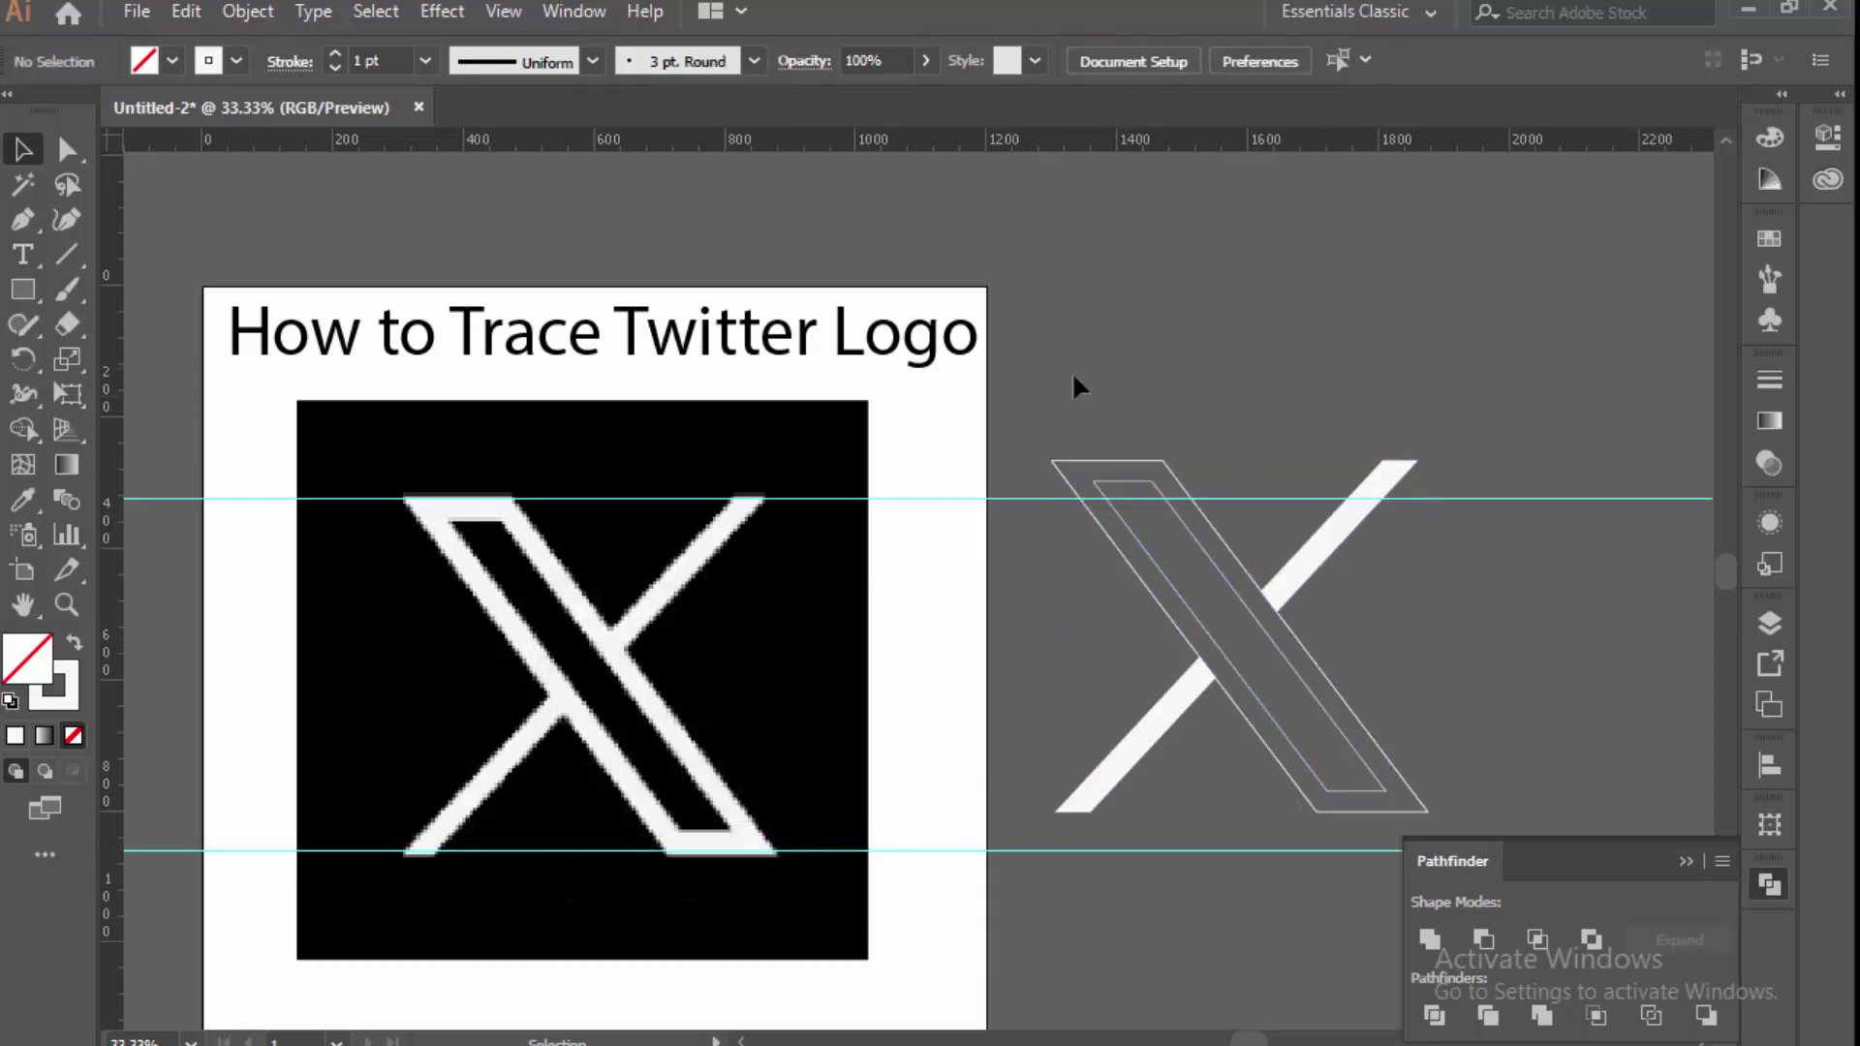
left_click(1144, 485)
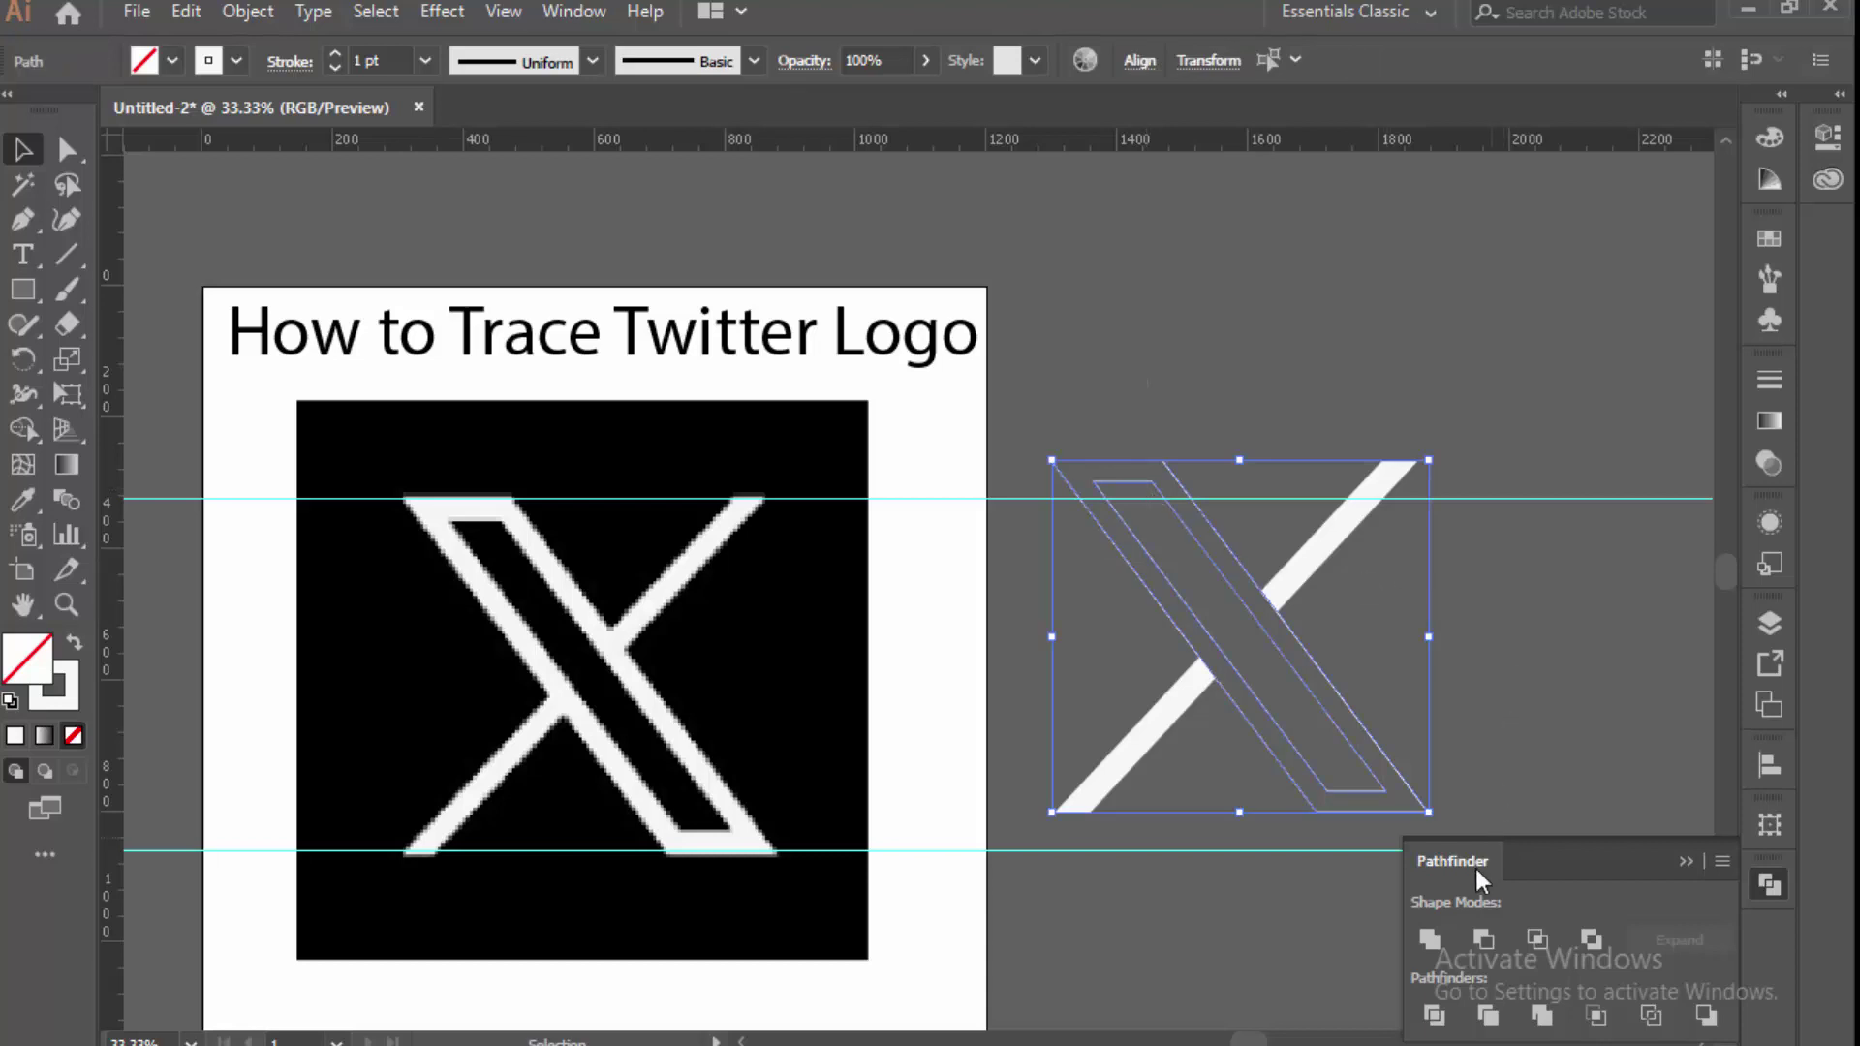
Divide the overlapping diagonal outlines with Pathfinder and ungroup the resulting pieces.
left_click(1449, 1014)
right_click(1346, 744)
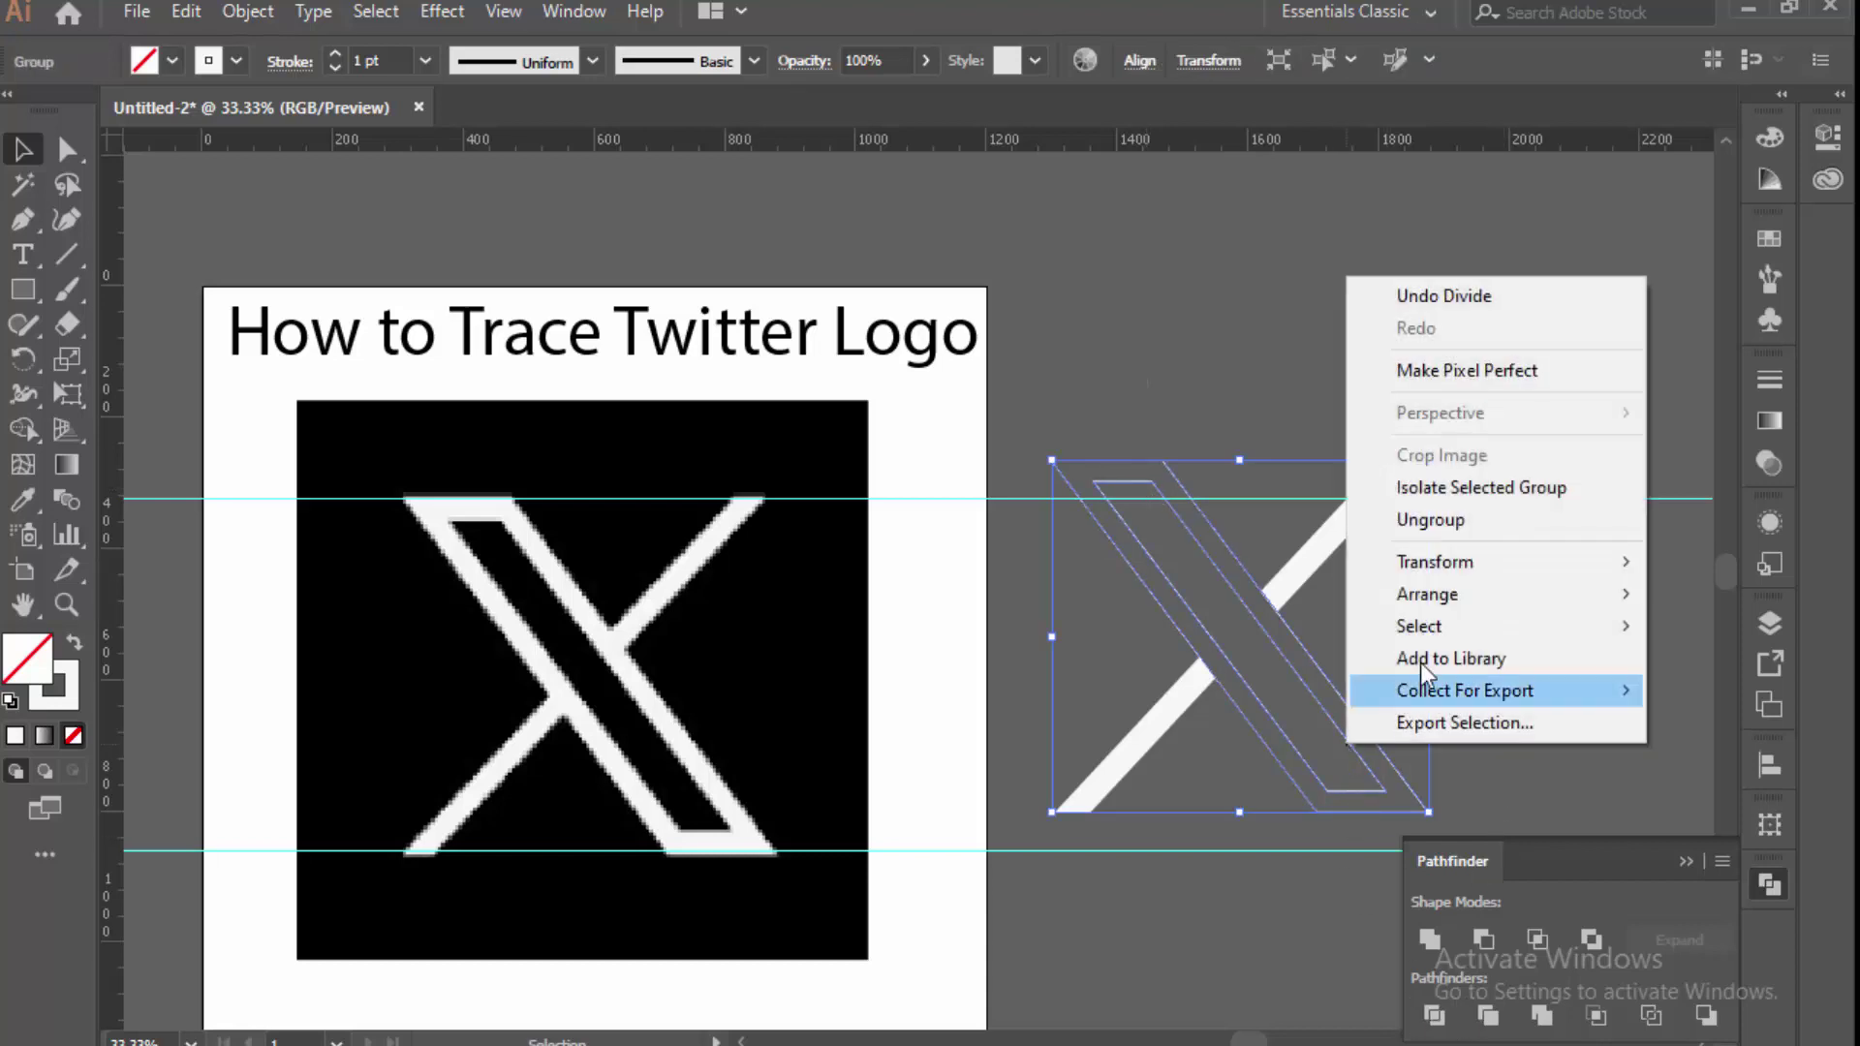
left_click(1424, 521)
left_click(1554, 630)
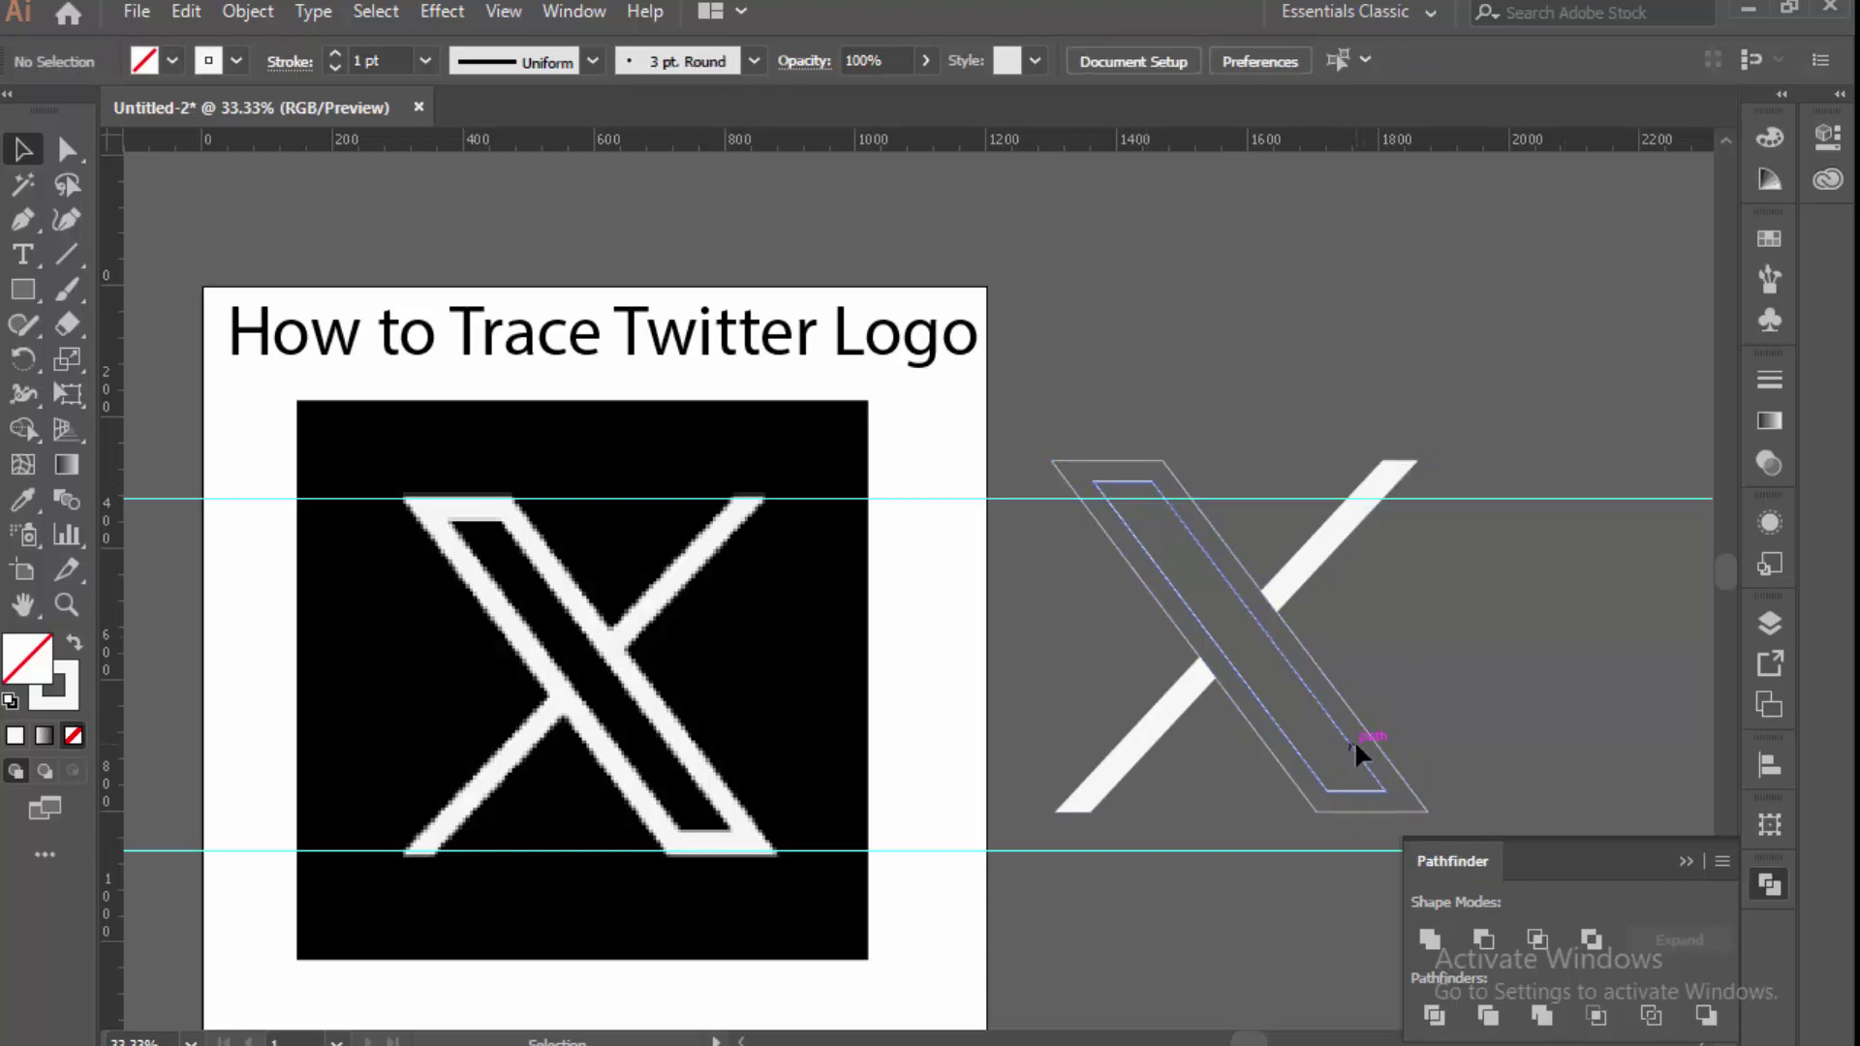
Fill the outer diagonal band white by sampling with the Eyedropper, leaving it hollow.
left_click(1361, 736)
left_click(1434, 748)
left_click(1386, 798)
key("i")
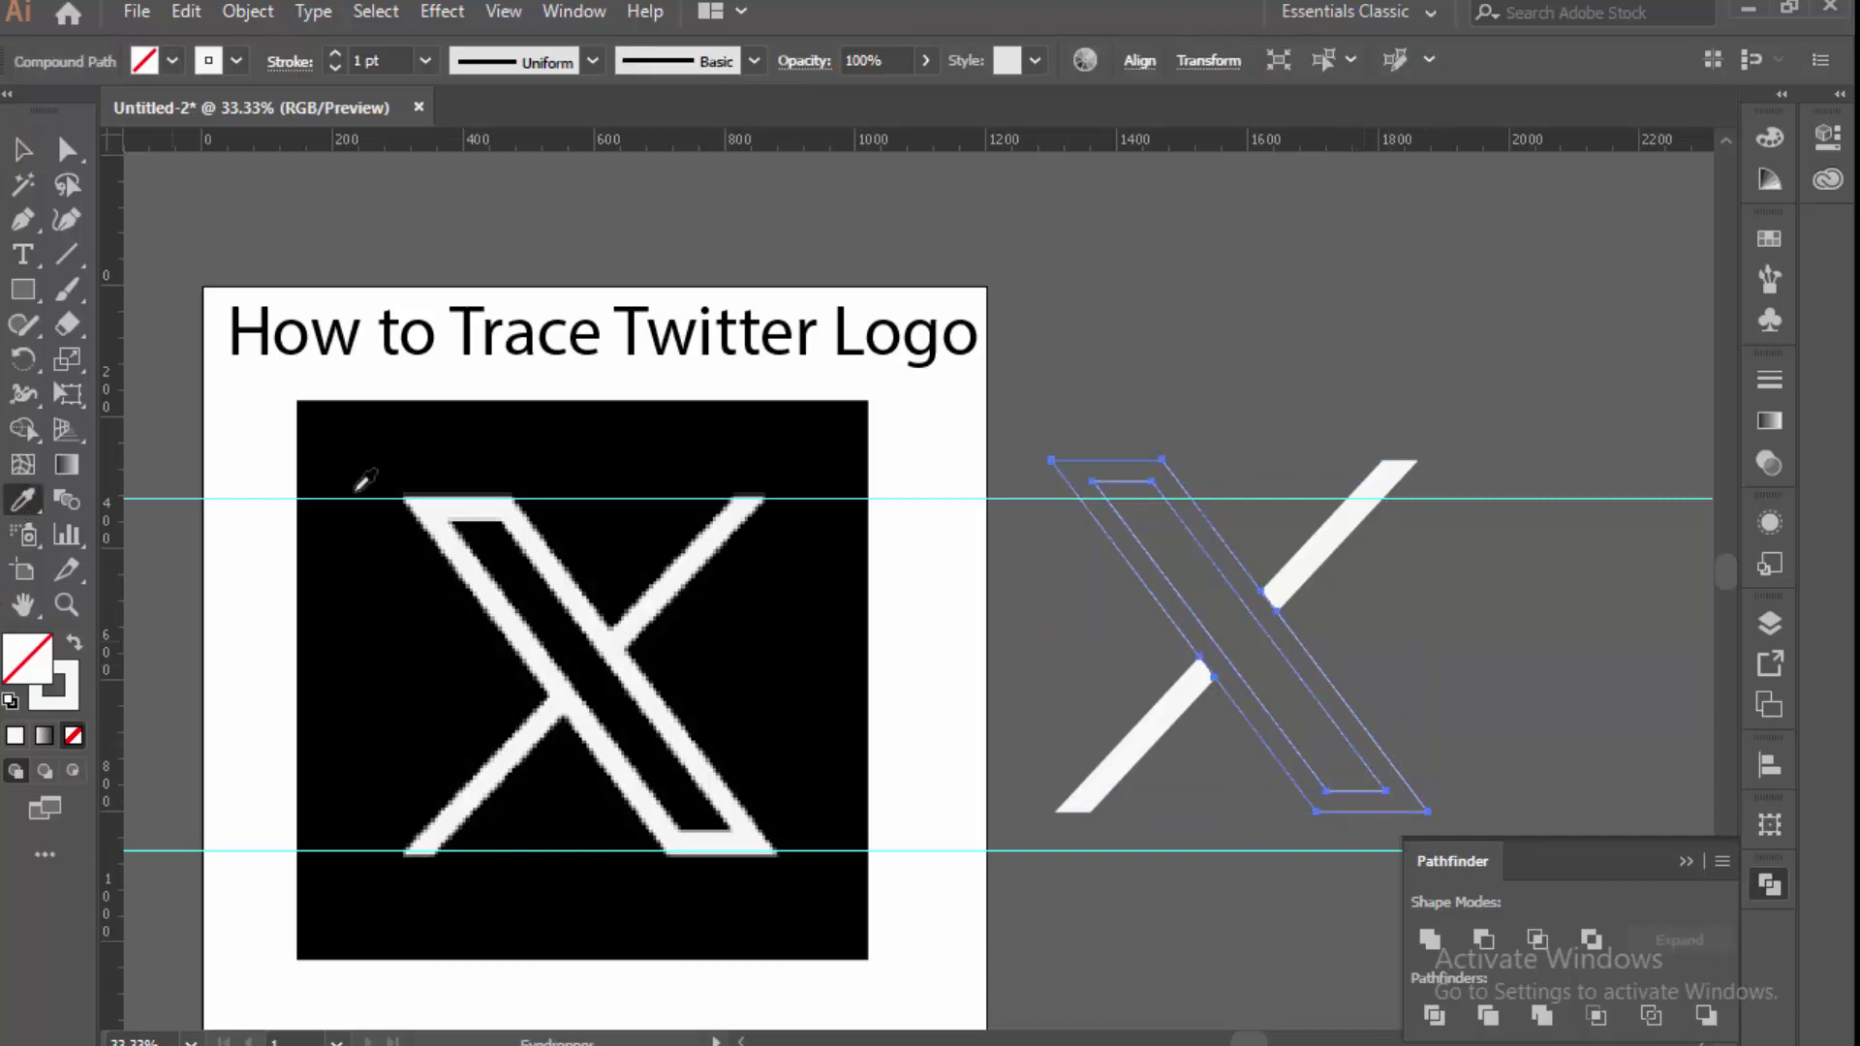
left_click(432, 504)
left_click(21, 148)
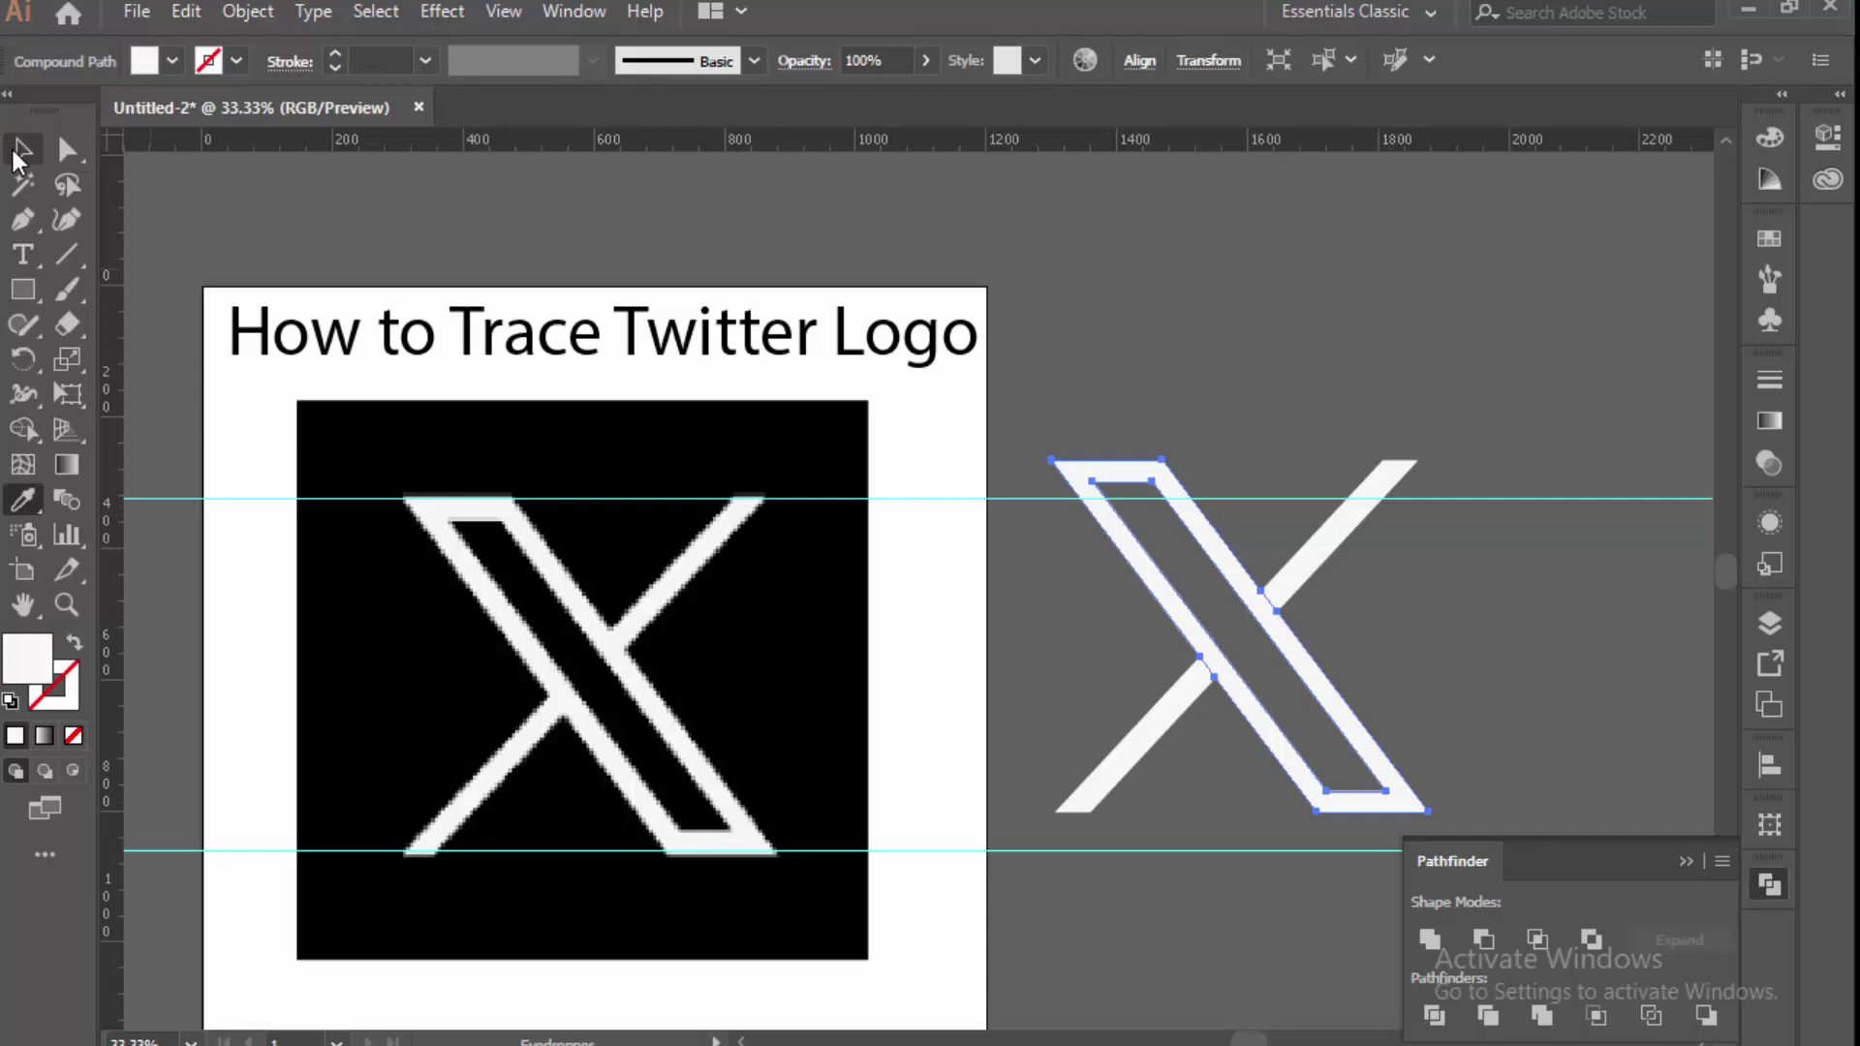
left_click(1178, 305)
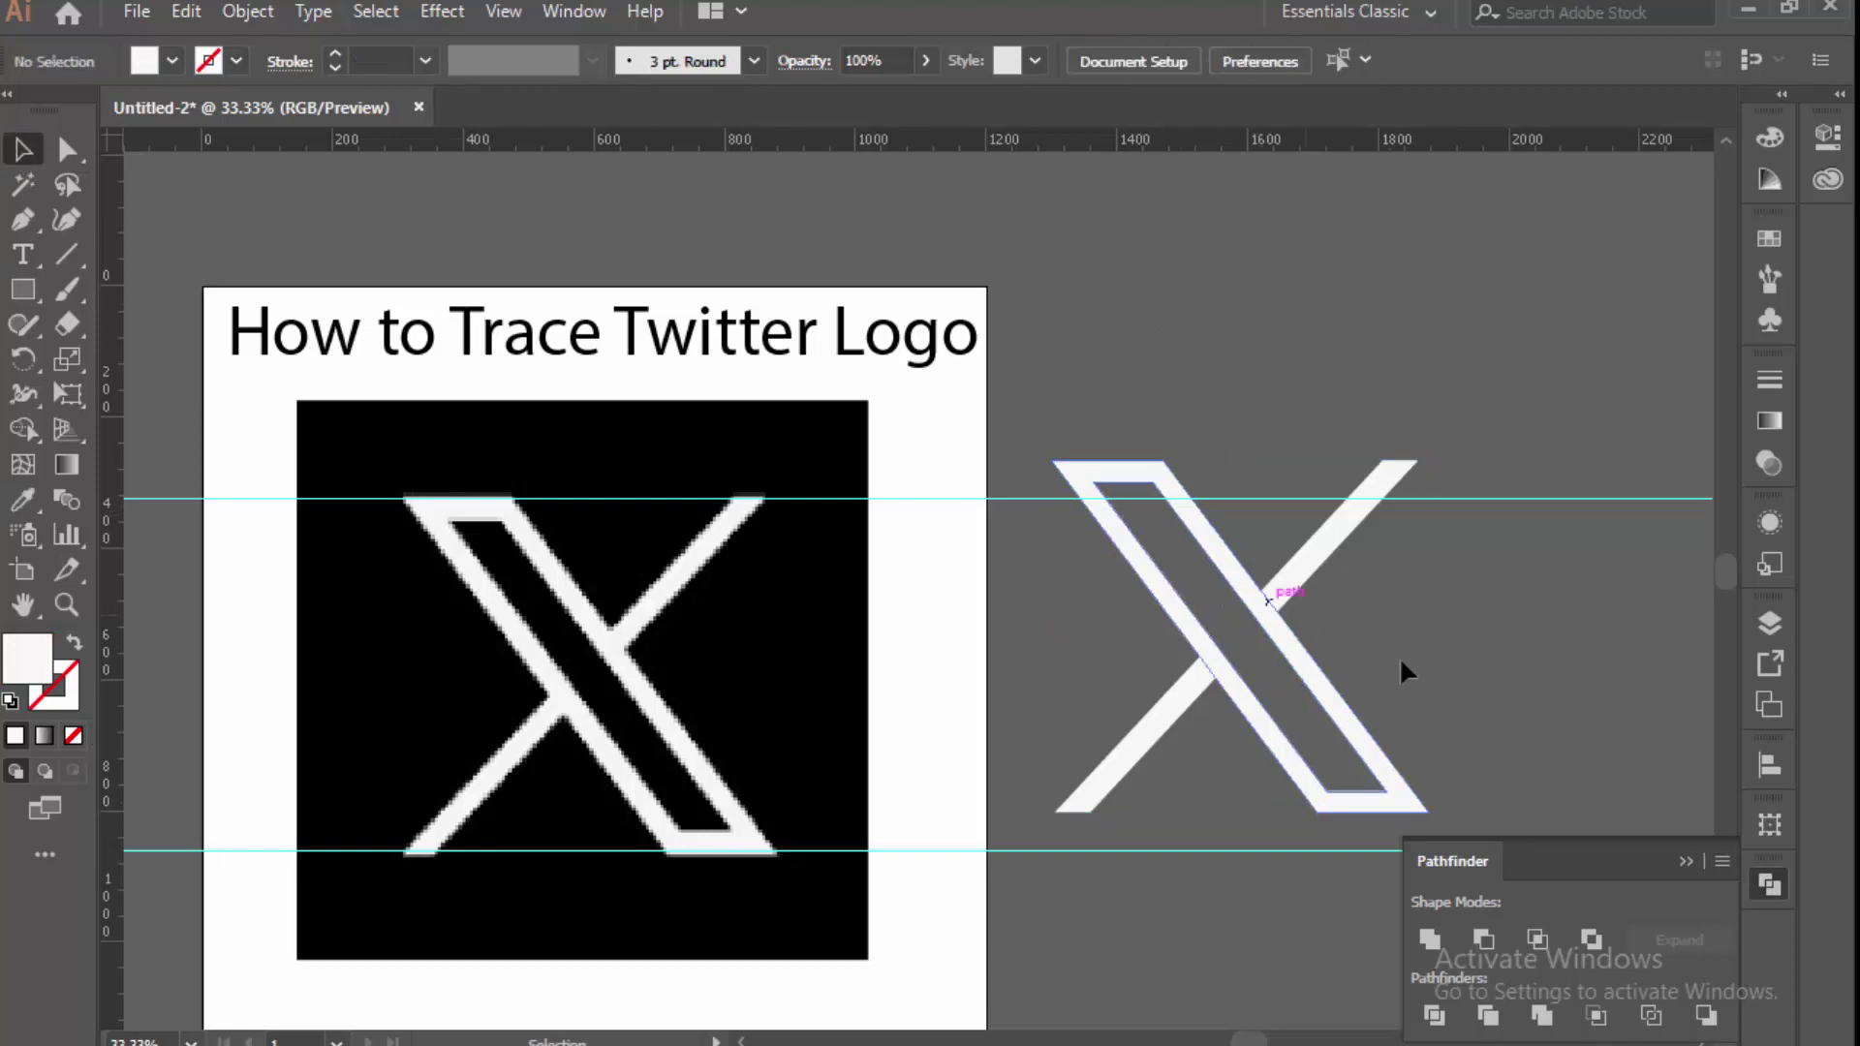
Unlock and delete the two cyan guides, then select all the X artwork.
scroll(1453, 652, "down", 2)
scroll(1453, 652, "down", 2)
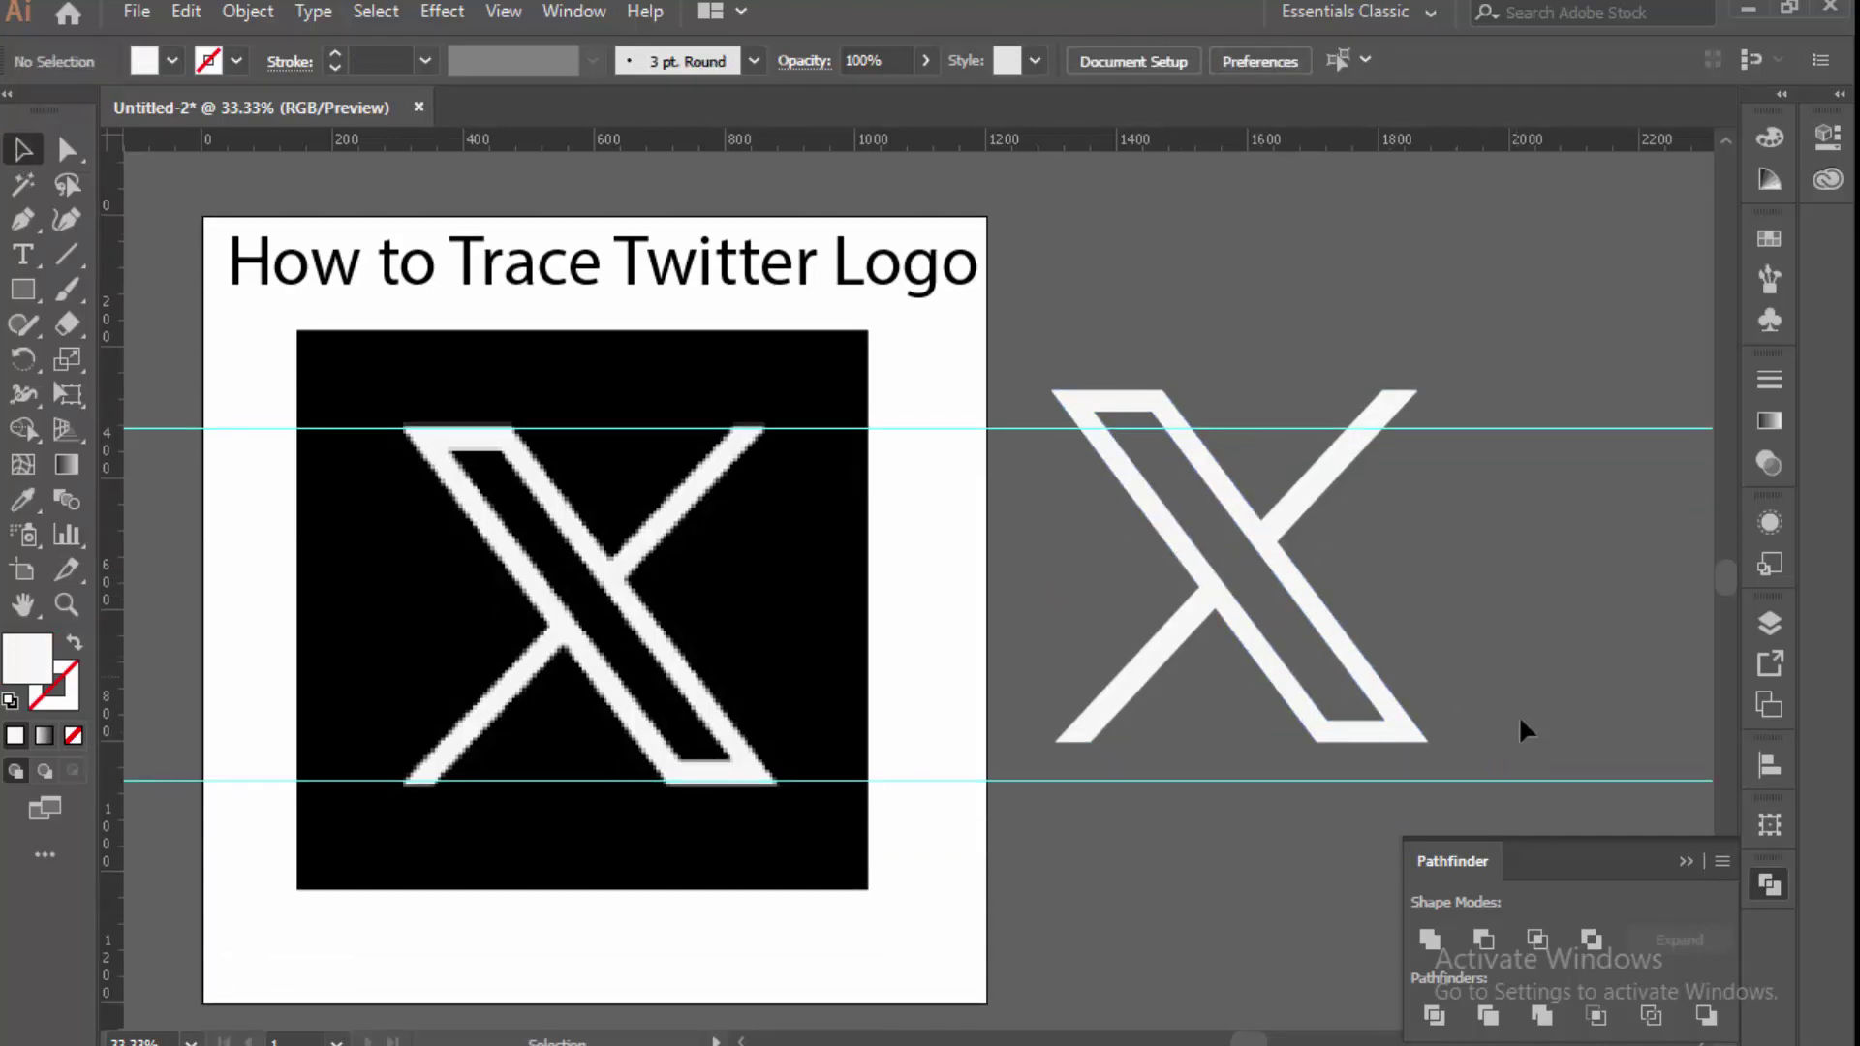
right_click(1527, 779)
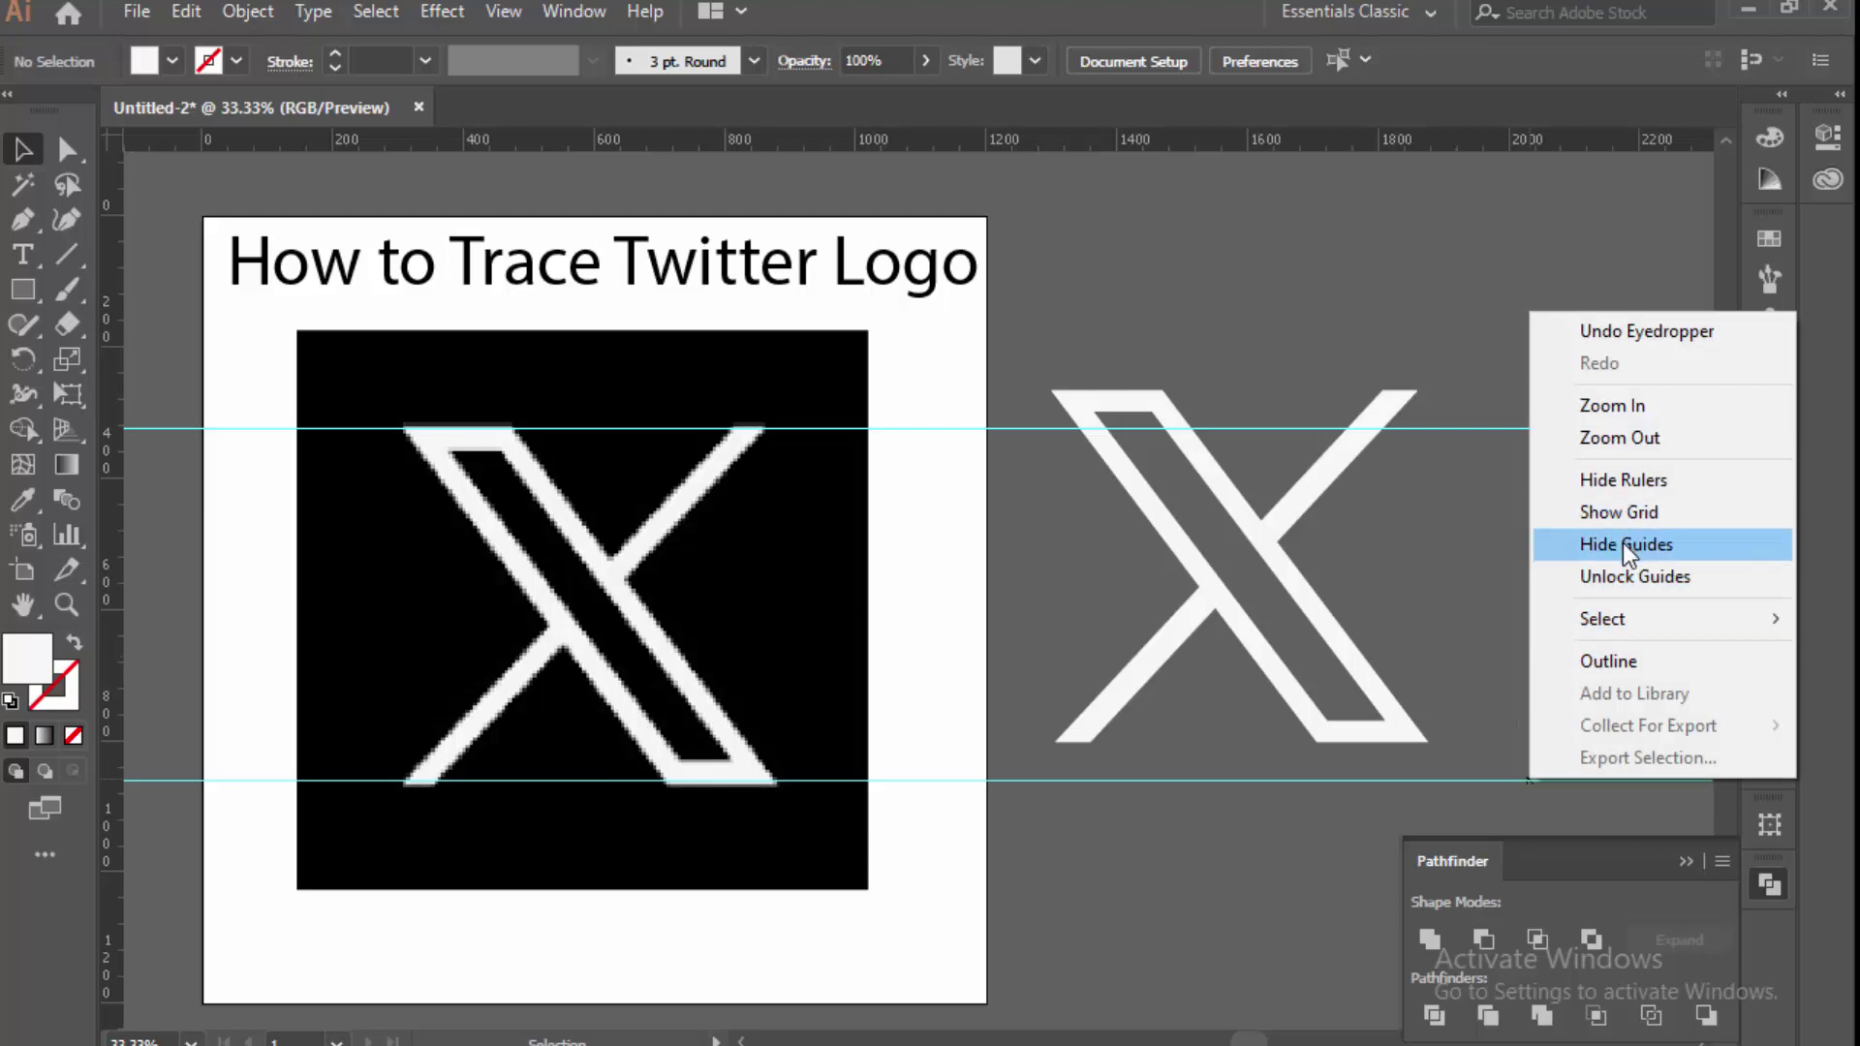
left_click(1617, 575)
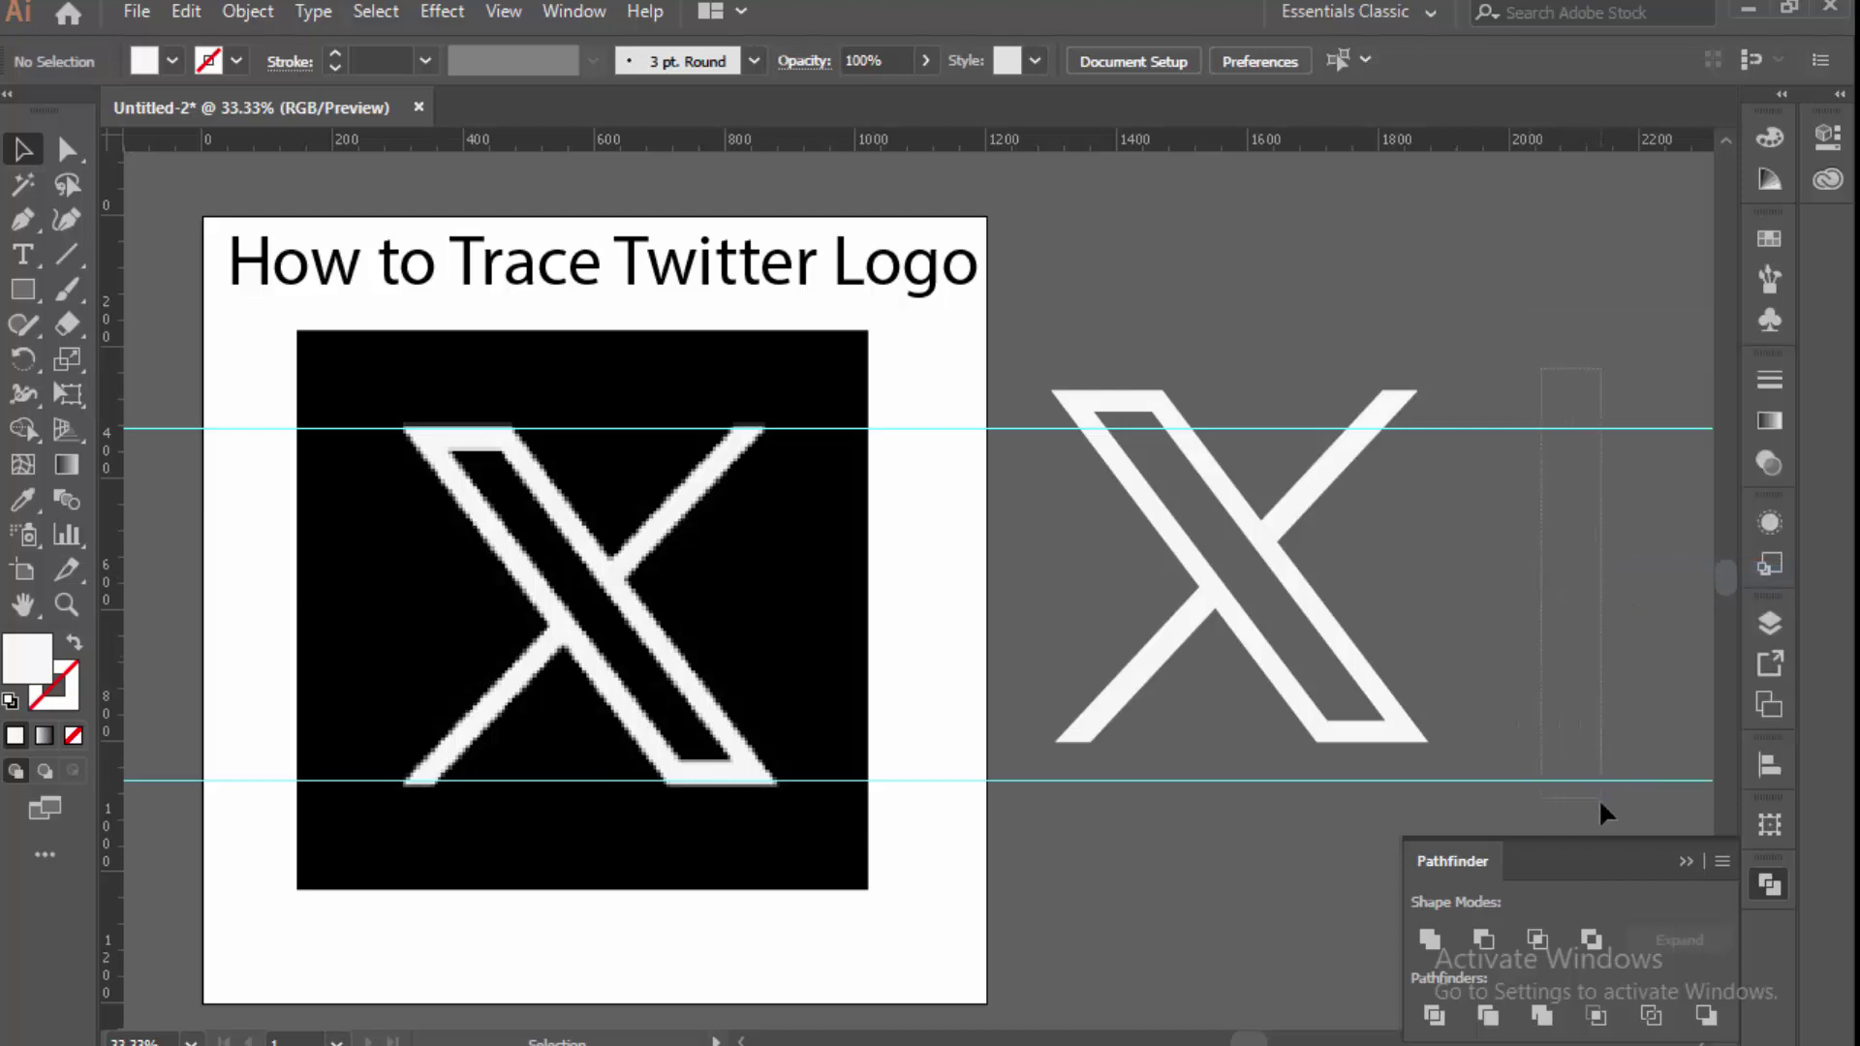
left_click_drag(1598, 799, 1599, 798)
key("Delete")
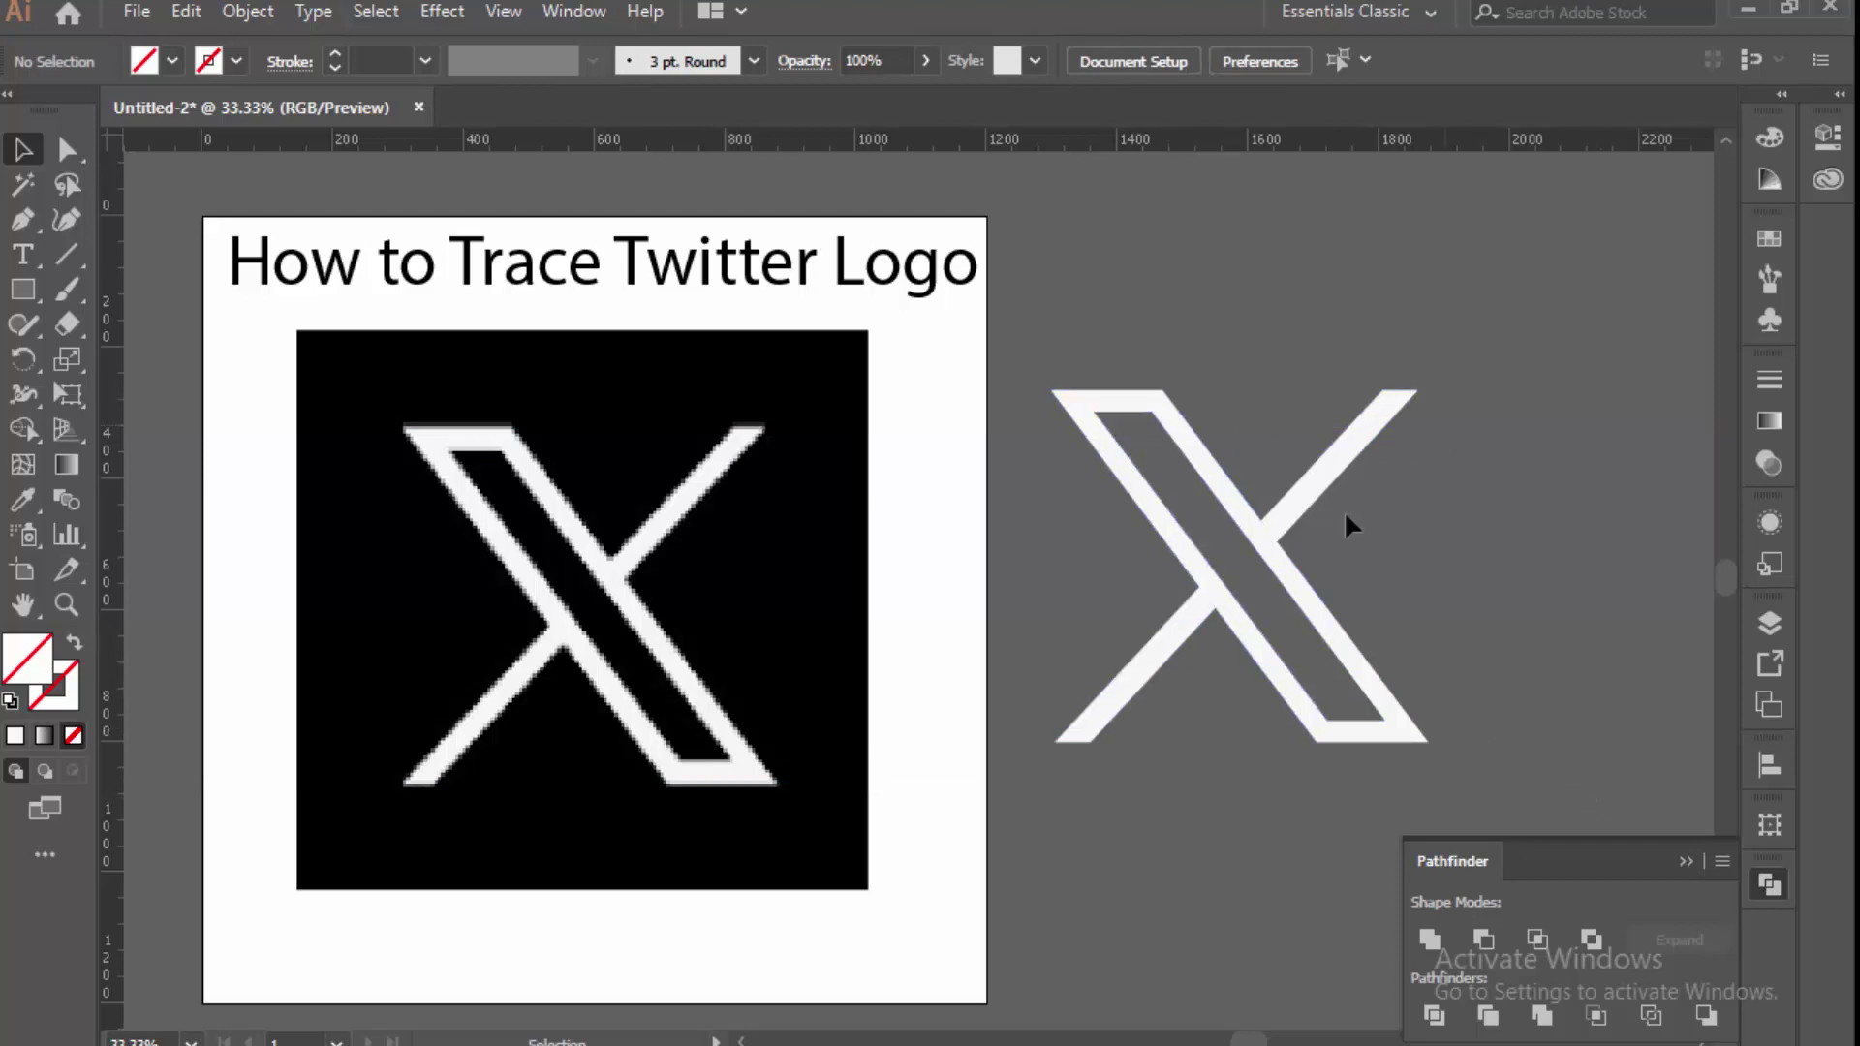
key("ctrl+a")
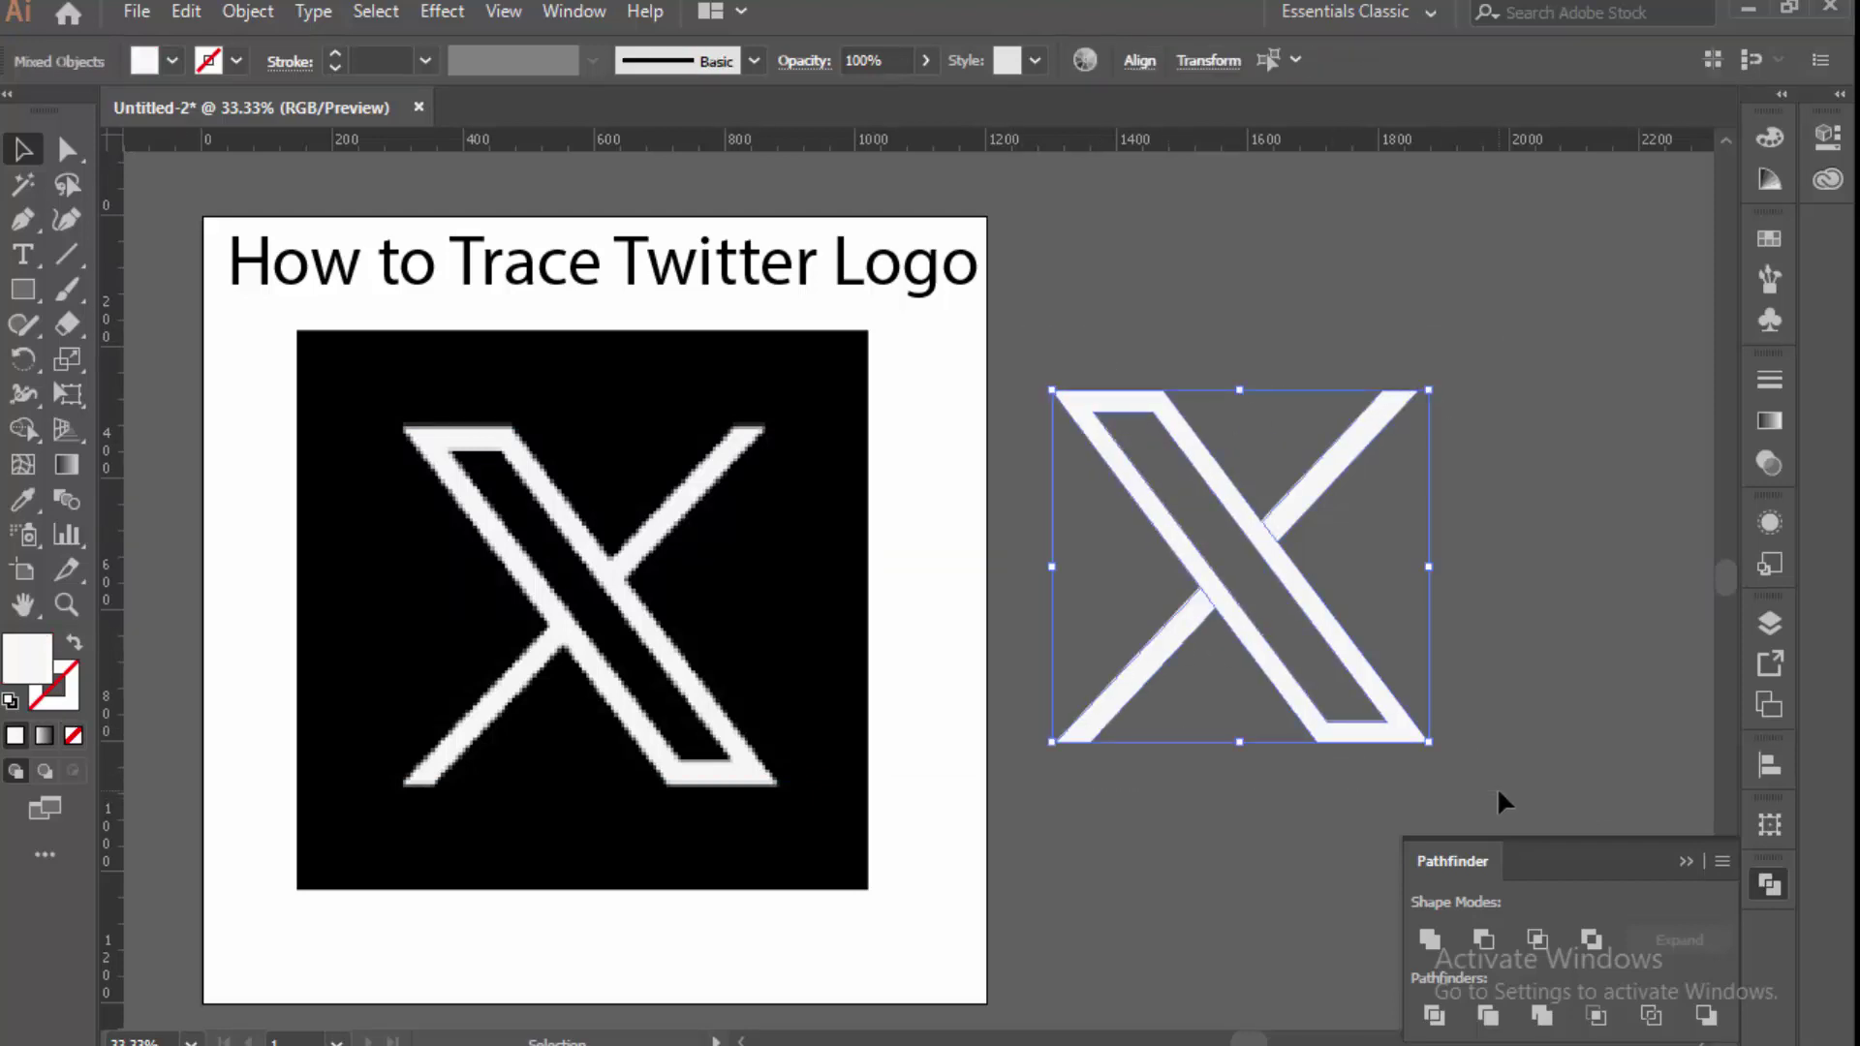